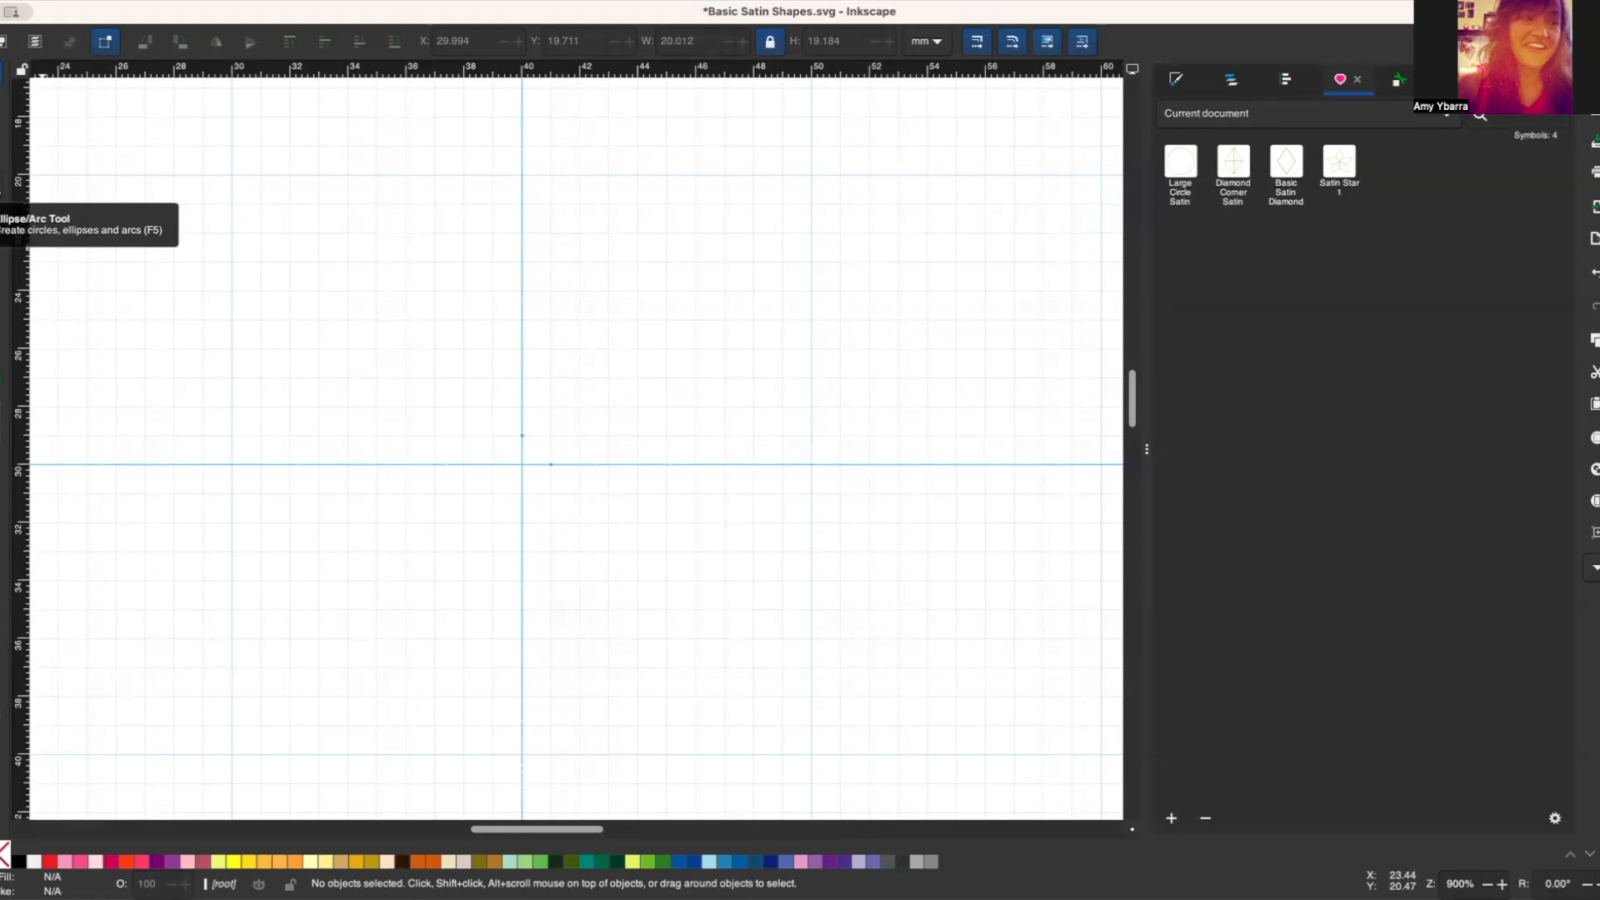
Step: Draw a 10 mm circle at X 40, Y 20 and a 10 mm square at X 30, Y 30, snapped to the grid
{"action": "left_click", "coordinate": [7, 193]}
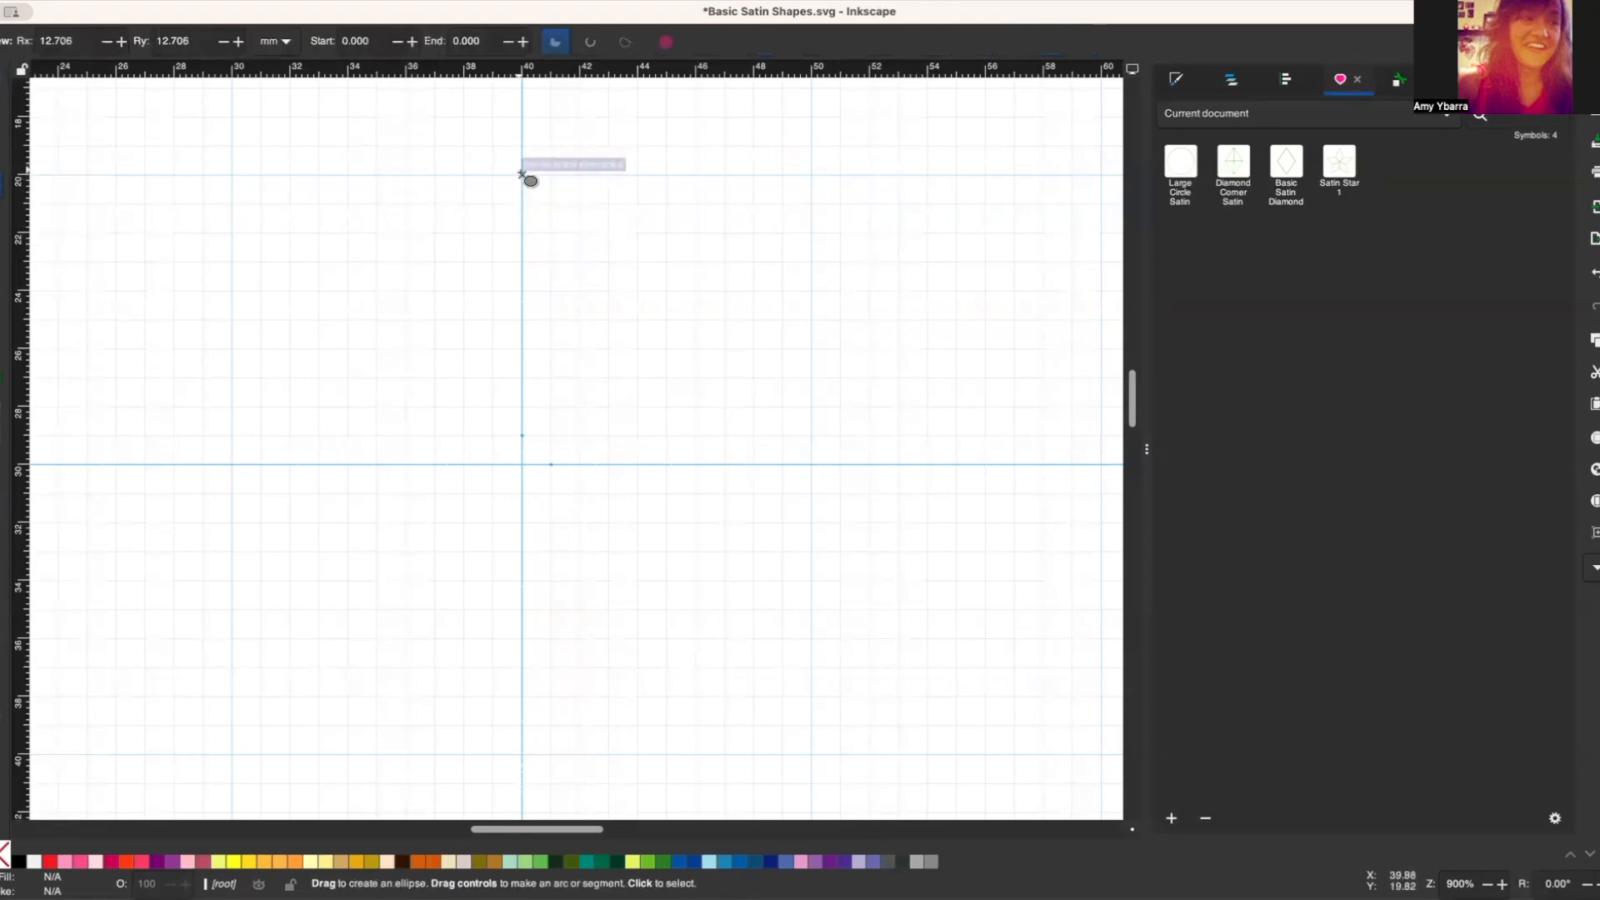
{"action": "left_click_drag", "start_coordinate": [522, 175], "coordinate": [813, 462]}
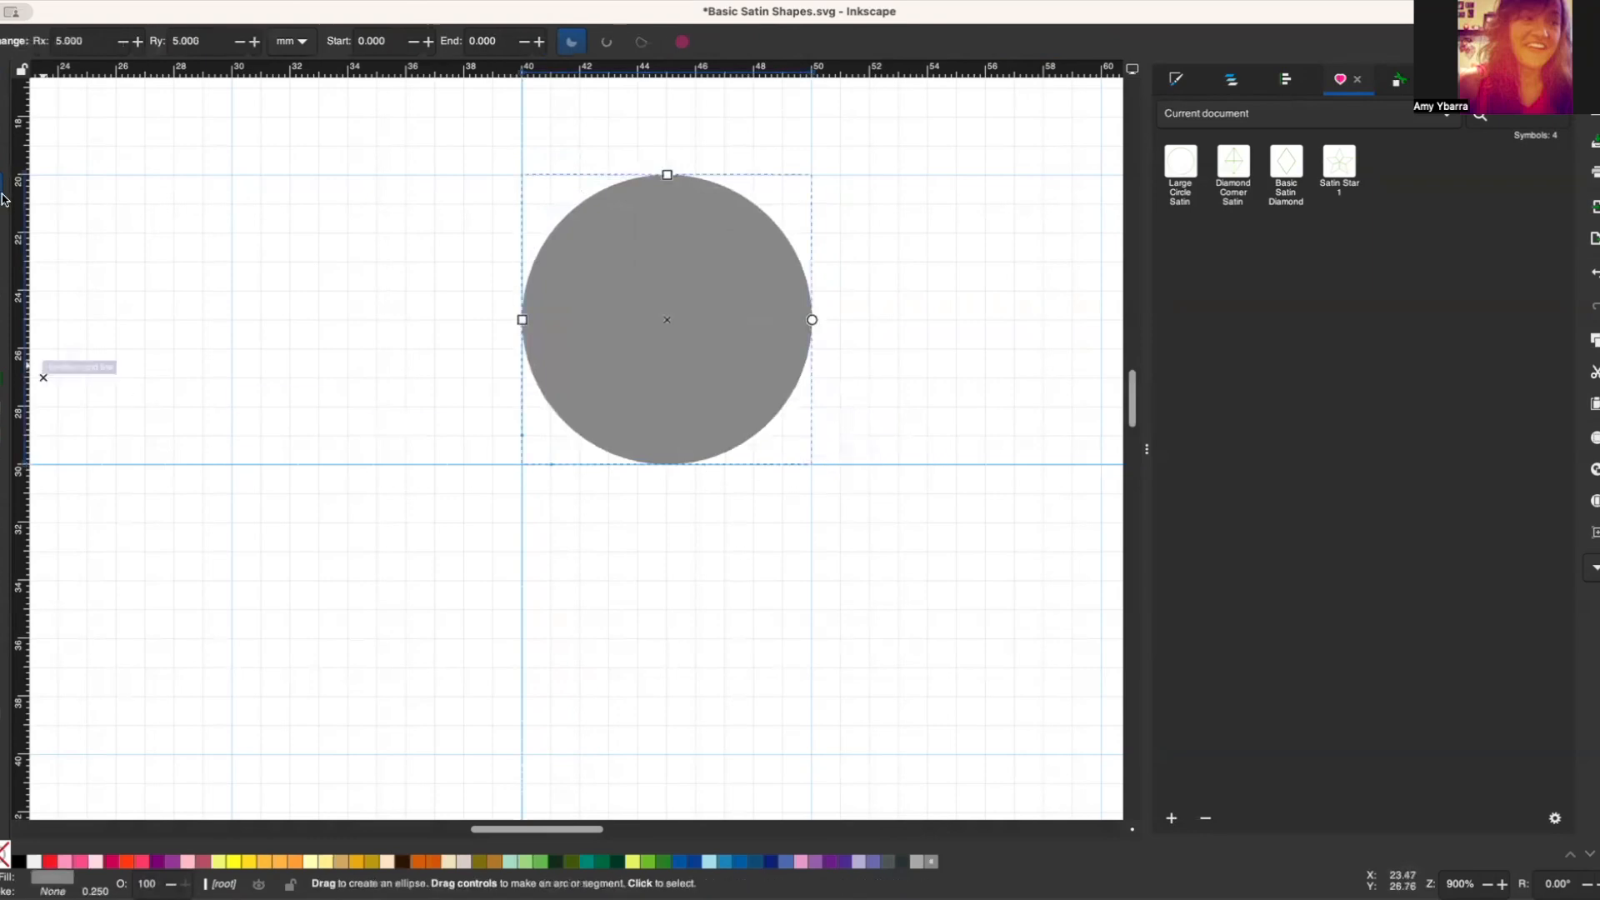
{"action": "key", "text": "r"}
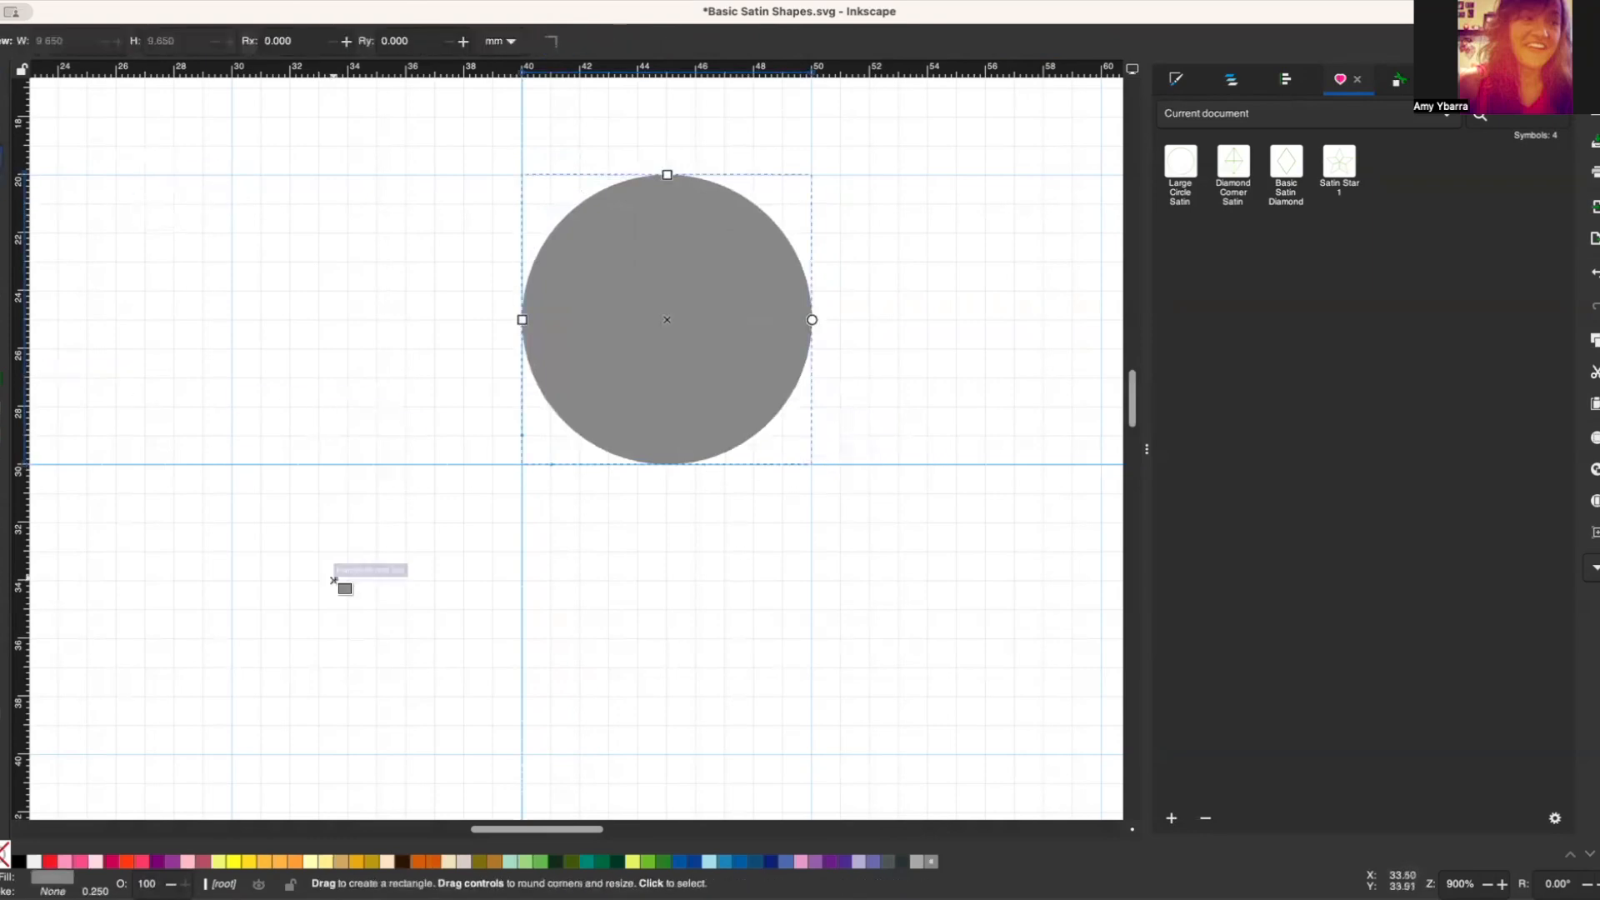
{"action": "left_click_drag", "start_coordinate": [232, 465], "coordinate": [523, 754]}
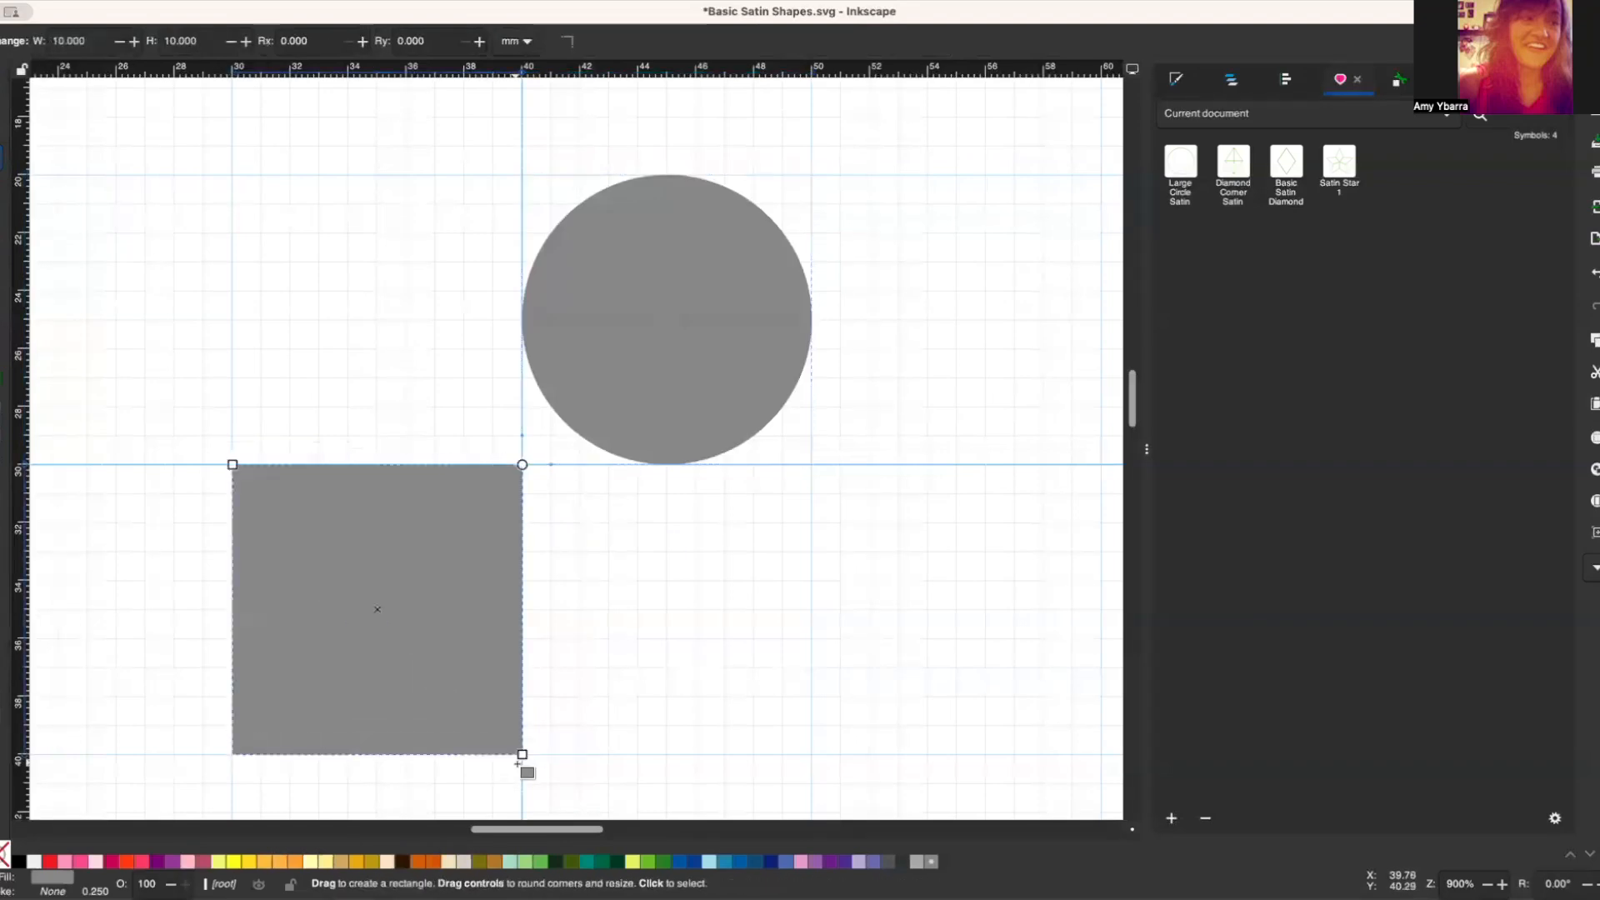
Step: Rotate the square 45 degrees and move it so its upper-left edge snaps across the circle's diameter
{"action": "key", "text": "s"}
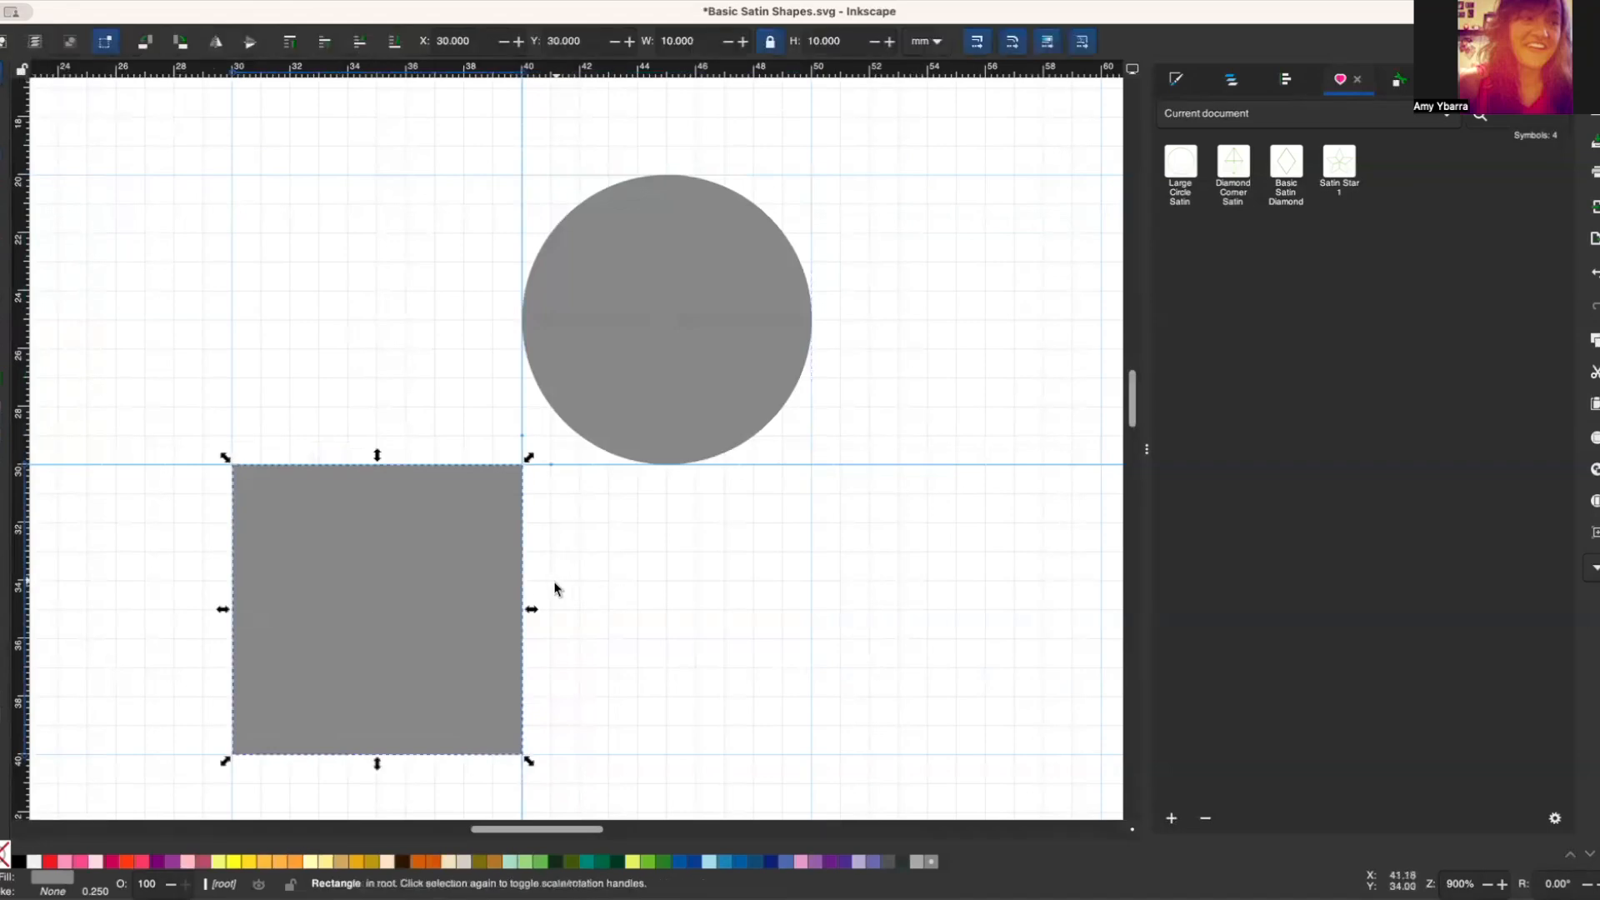
{"action": "left_click", "coordinate": [471, 596]}
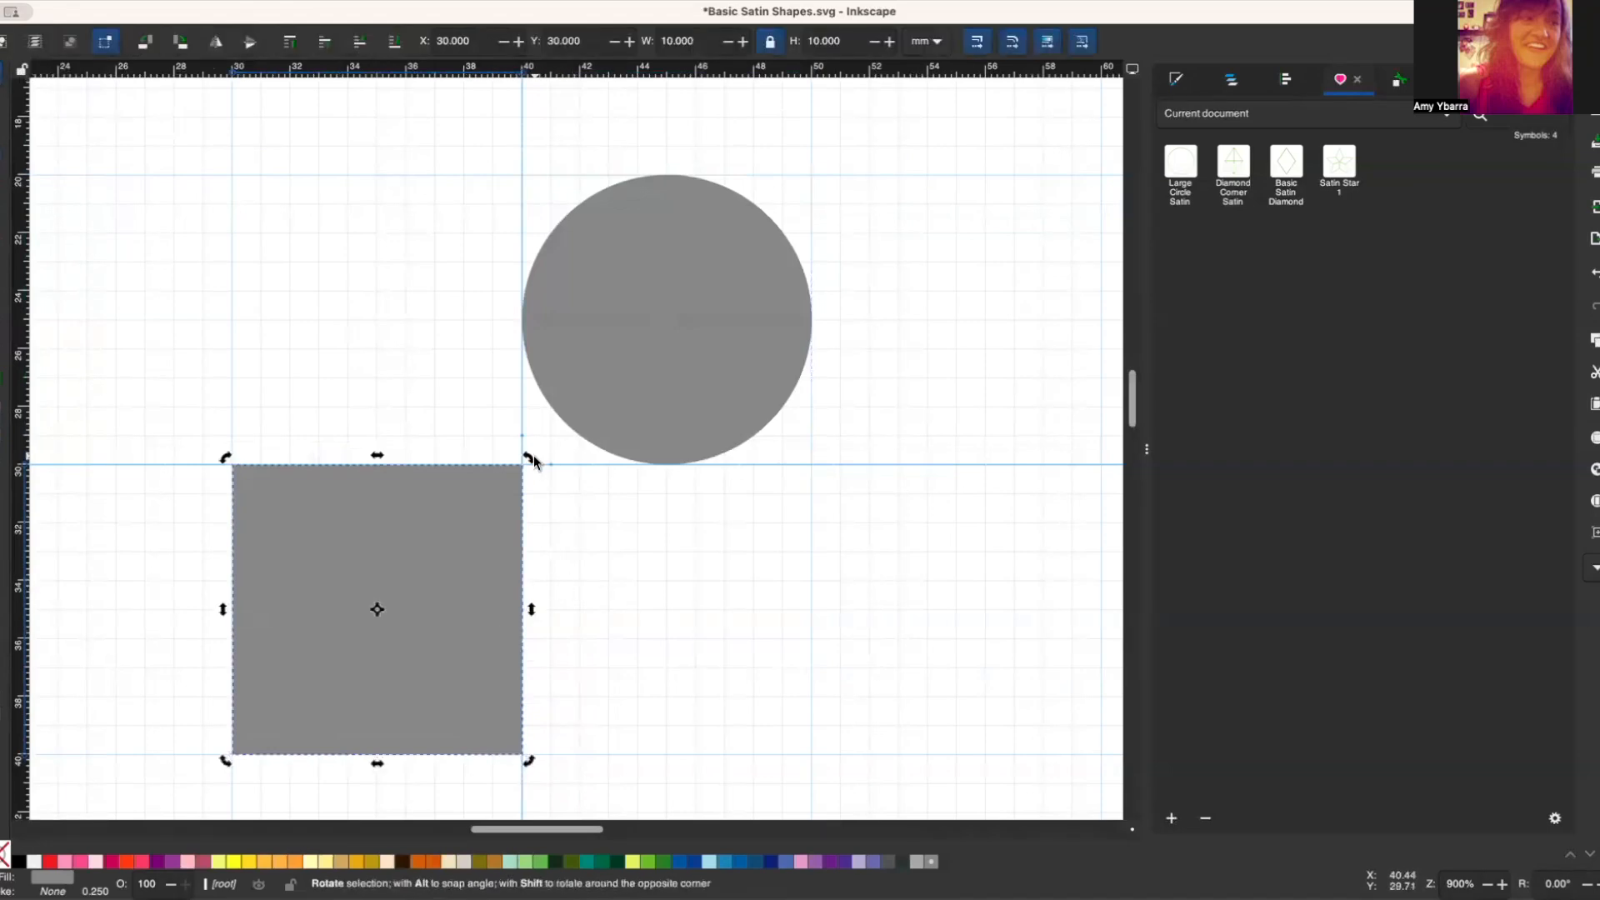
{"action": "left_click_drag", "start_coordinate": [532, 458], "coordinate": [373, 364]}
{"action": "left_click_drag", "start_coordinate": [402, 550], "coordinate": [790, 337]}
Step: Duplicate the circle and move the copy to X 47.071, Y 20 mm over the rotated square's upper-right edge
{"action": "left_click", "coordinate": [621, 242]}
{"action": "left_click", "coordinate": [825, 397]}
{"action": "left_click", "coordinate": [609, 277]}
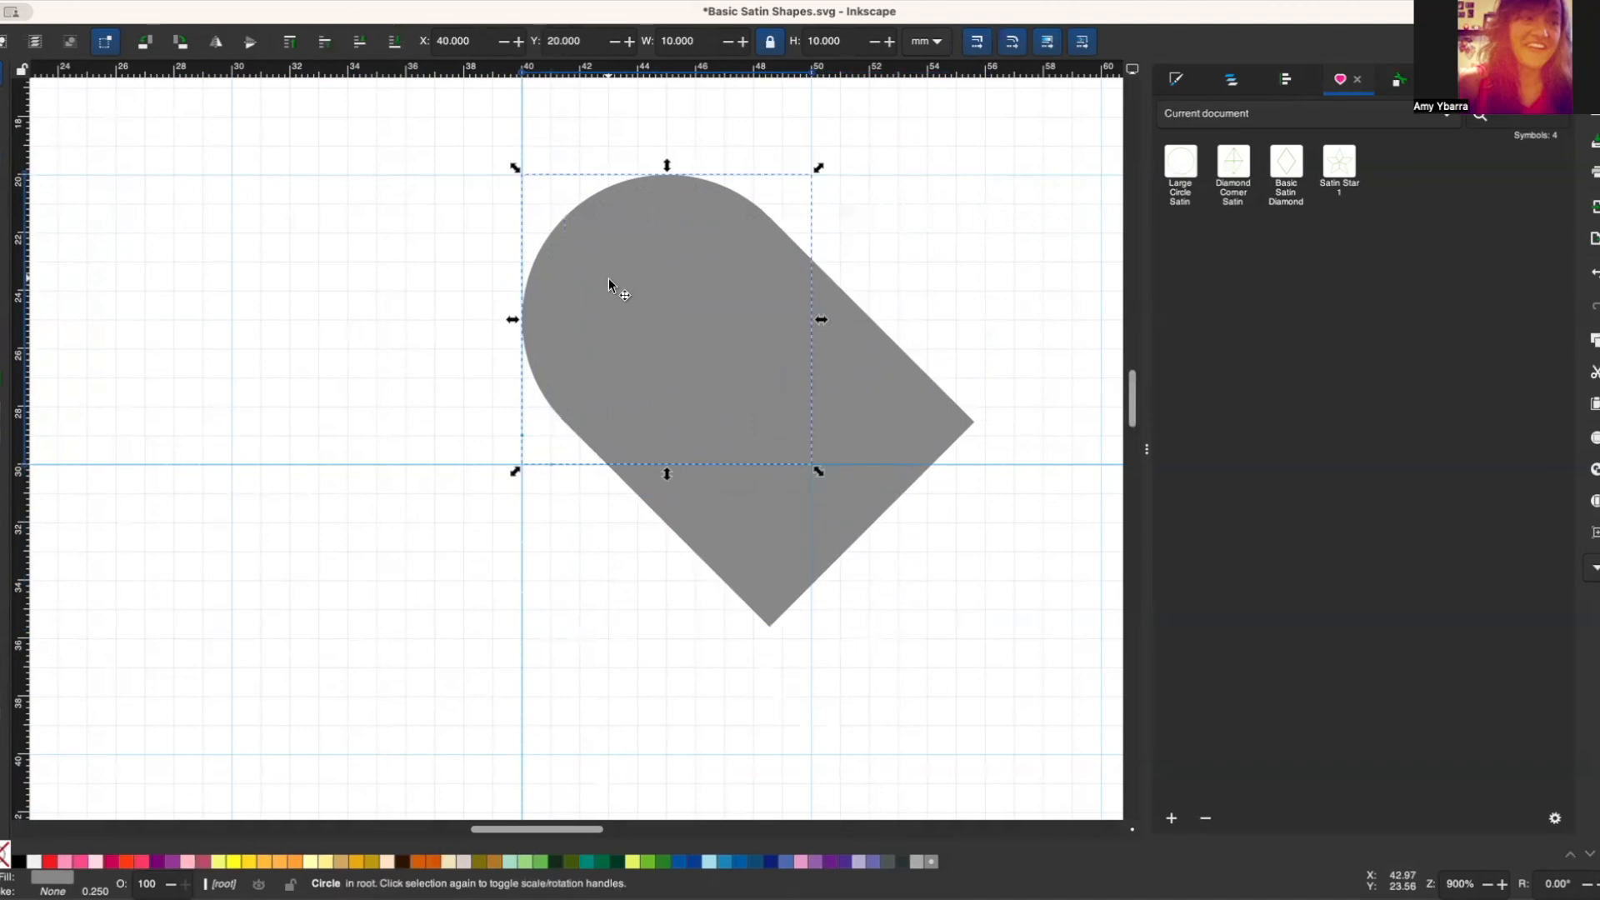
{"action": "key", "text": "alt"}
{"action": "key", "text": "ctrl+d"}
{"action": "left_click_drag", "start_coordinate": [610, 272], "coordinate": [837, 290]}
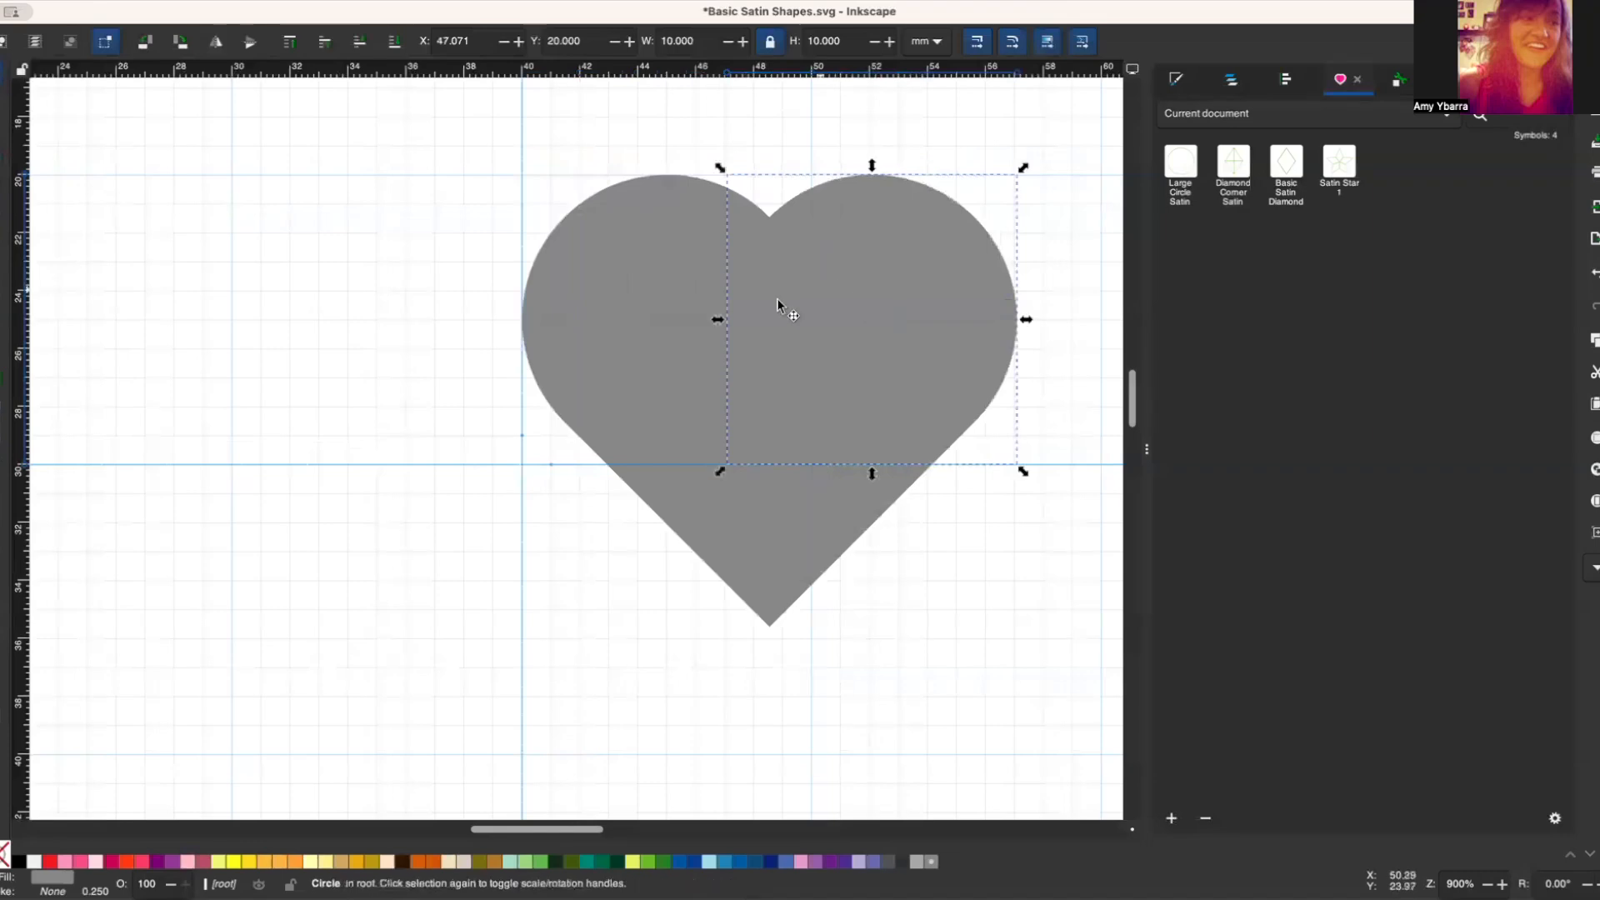
Step: Select both circles and the rotated square and merge them into one heart path with Union
{"action": "left_click", "coordinate": [375, 326]}
{"action": "left_click_drag", "start_coordinate": [423, 122], "coordinate": [1067, 708]}
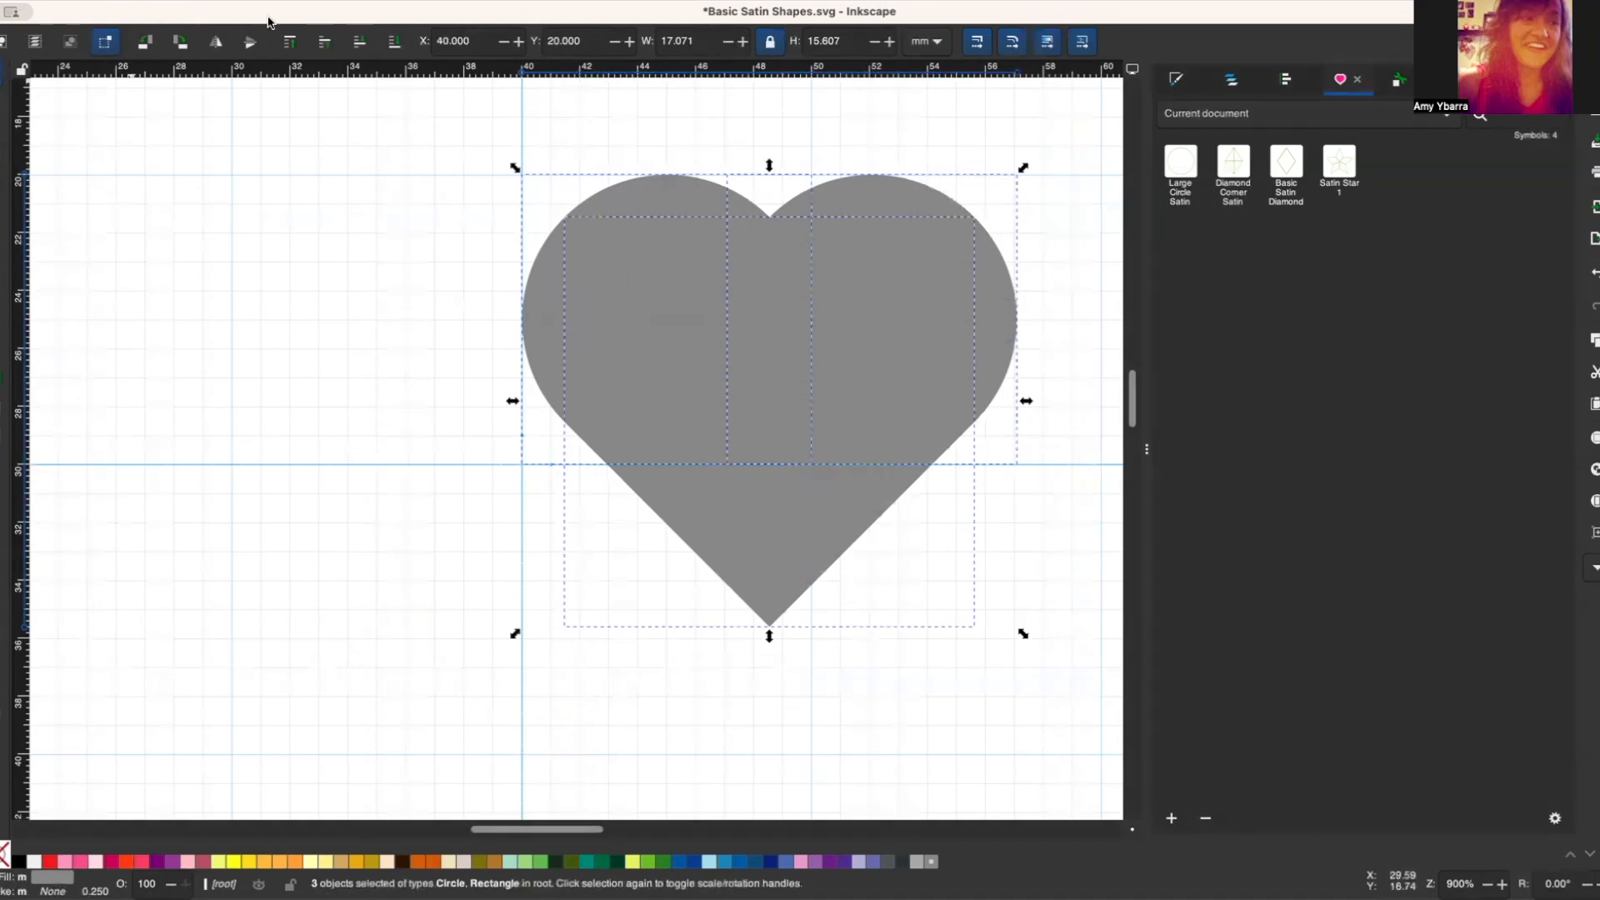
{"action": "left_click", "coordinate": [318, 1]}
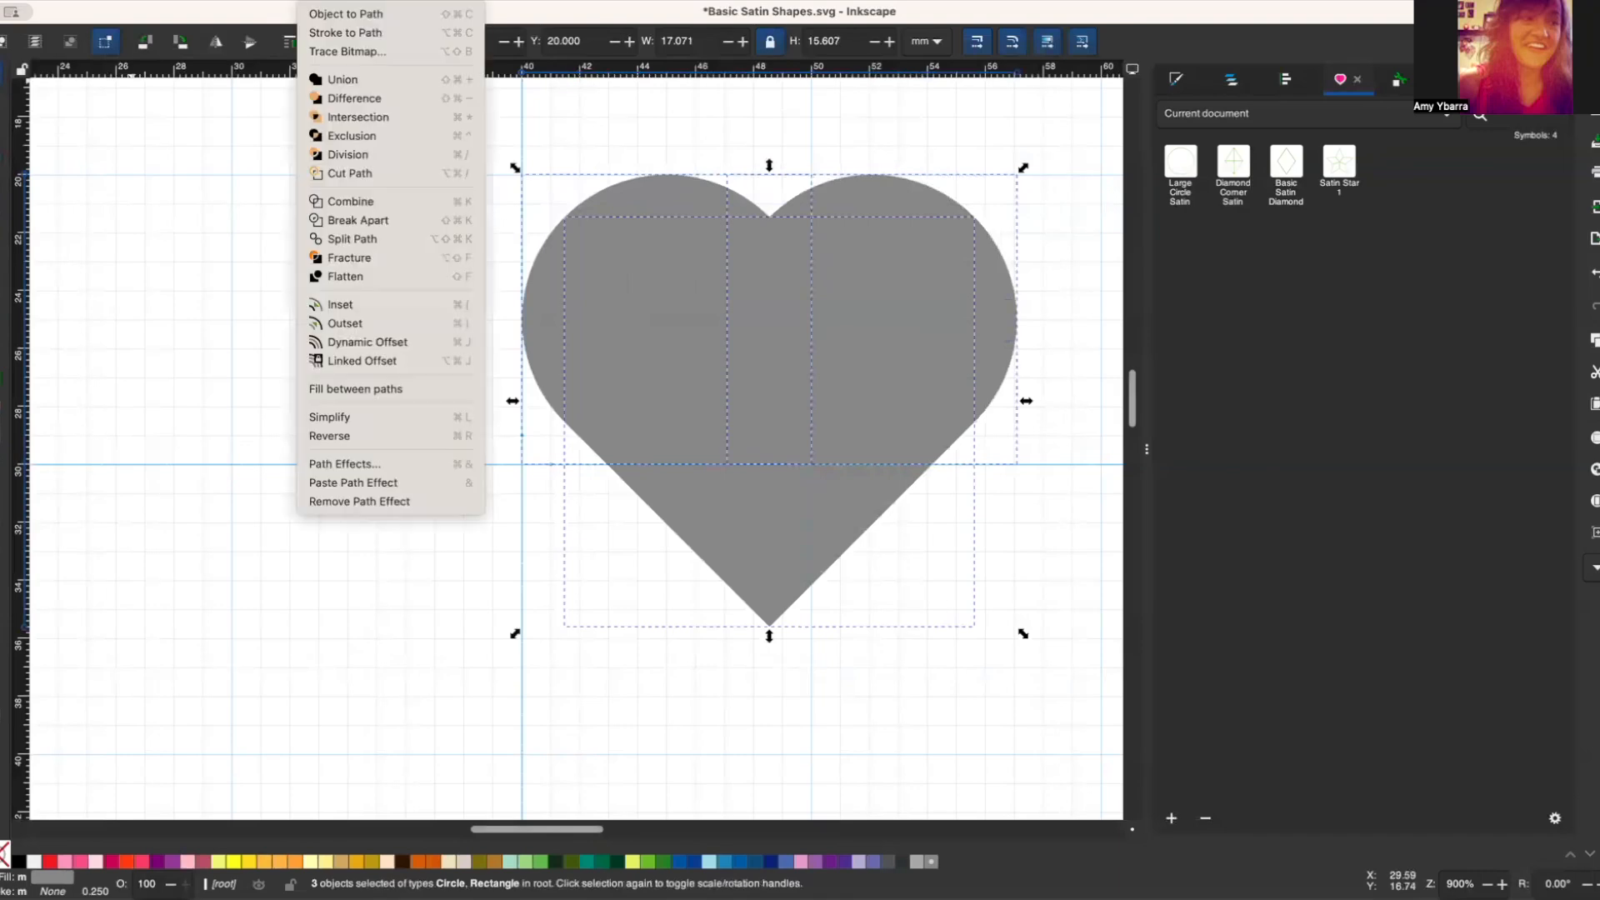
{"action": "left_click", "coordinate": [333, 85]}
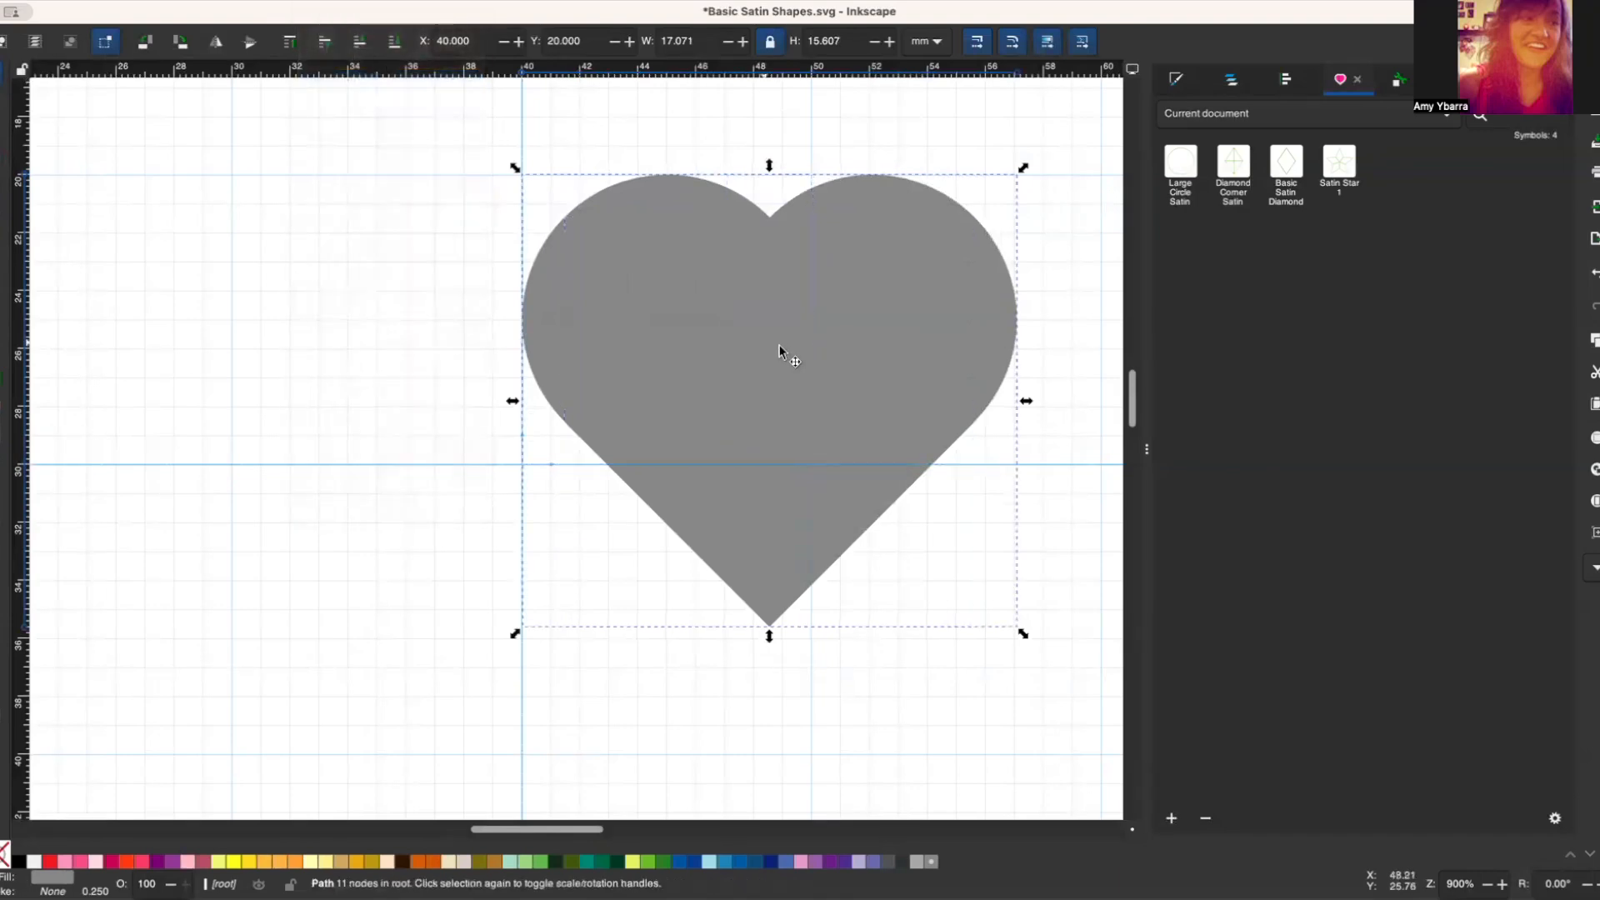
Step: Centre the heart on the guide intersection at X 40, Y 30 mm
{"action": "double_click", "coordinate": [611, 339]}
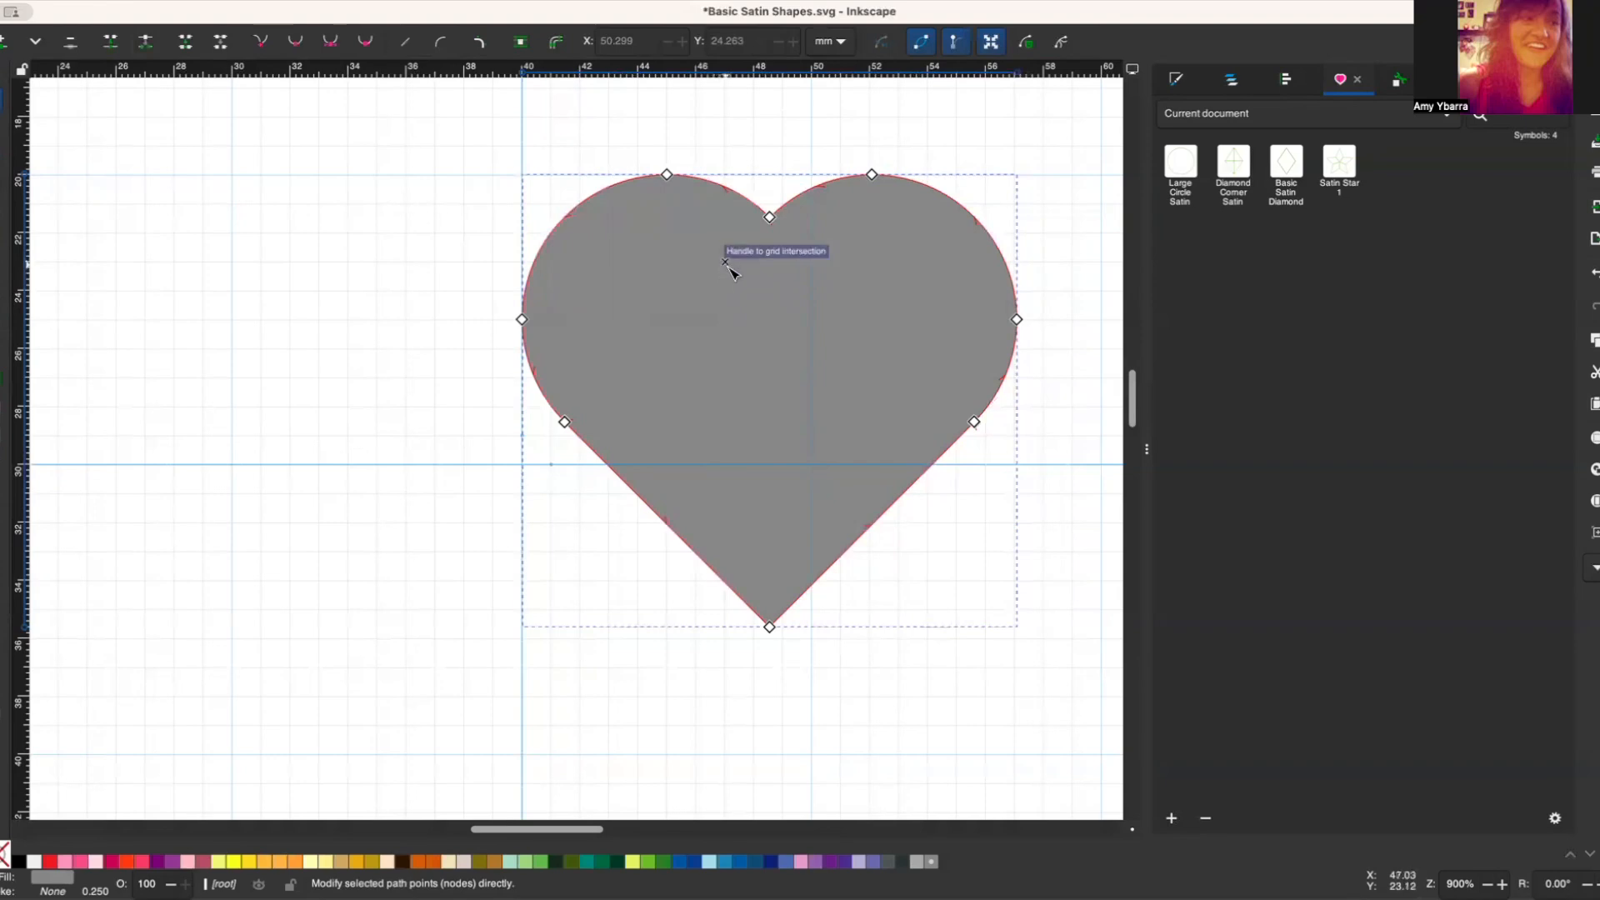
{"action": "left_click", "coordinate": [2, 80]}
{"action": "left_click_drag", "start_coordinate": [821, 330], "coordinate": [568, 422]}
{"action": "left_click_drag", "start_coordinate": [529, 536], "coordinate": [523, 512]}
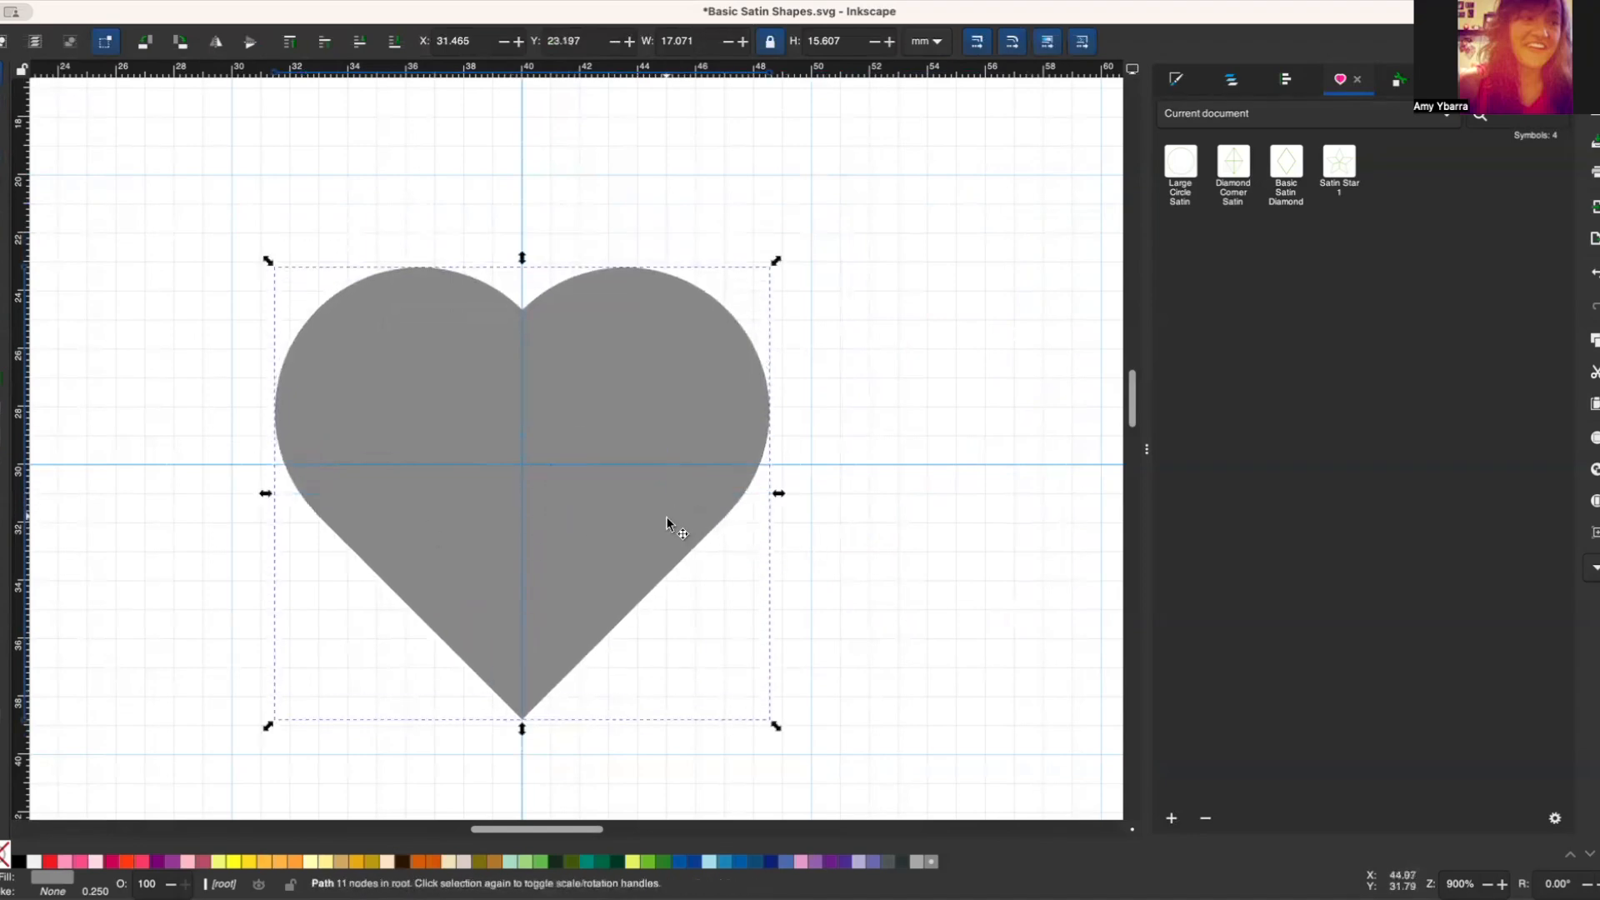
{"action": "left_click", "coordinate": [667, 518]}
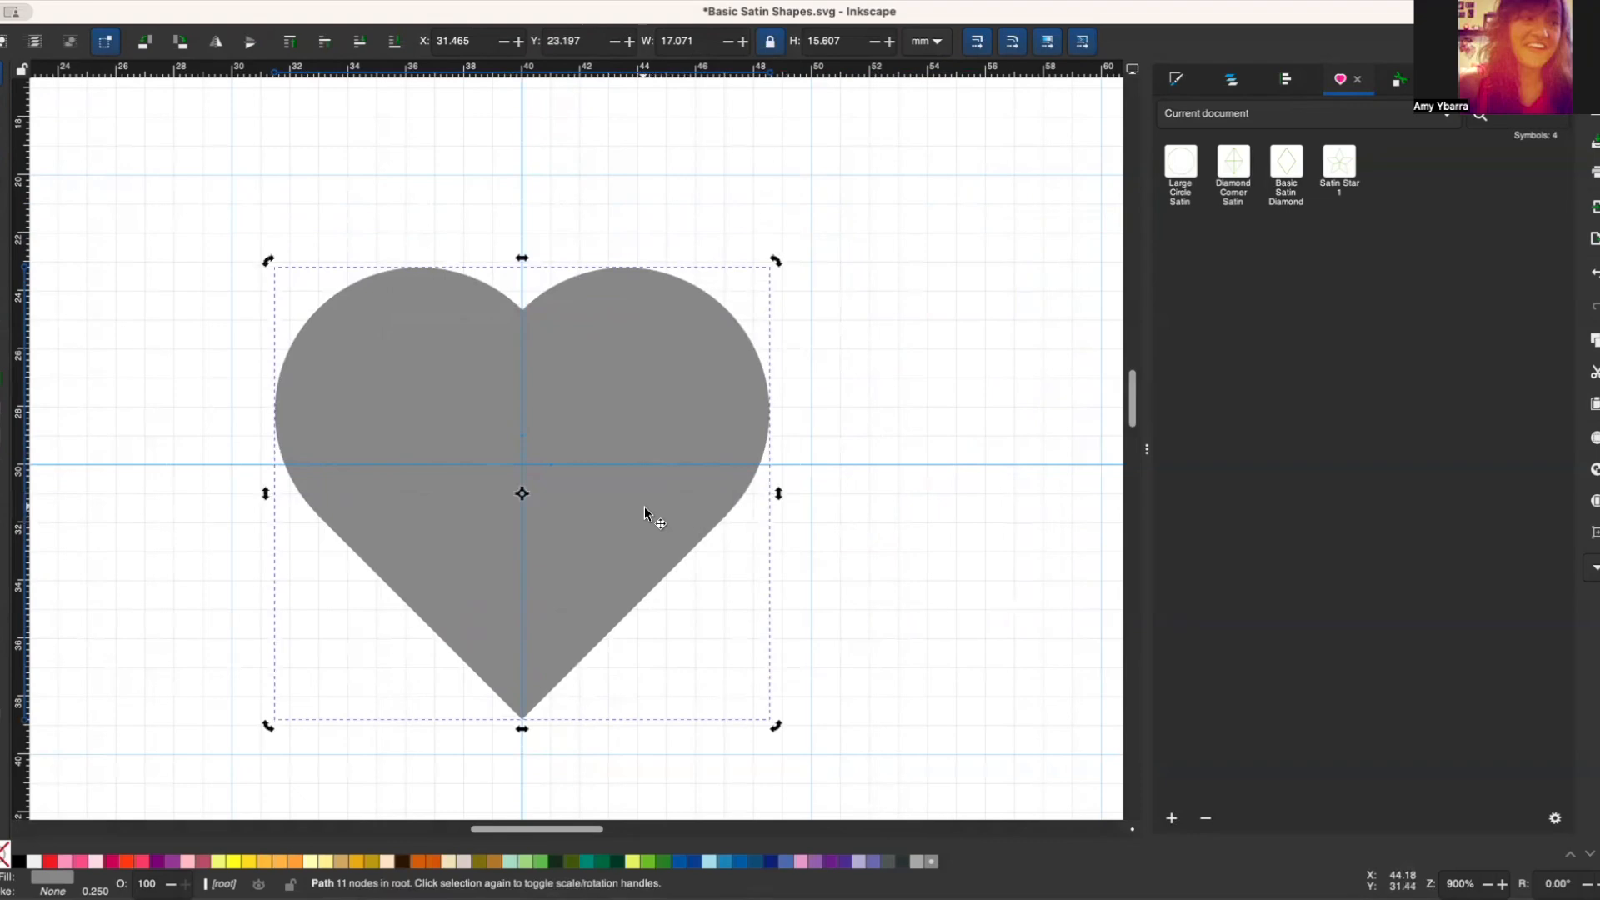
{"action": "left_click_drag", "start_coordinate": [645, 509], "coordinate": [647, 475]}
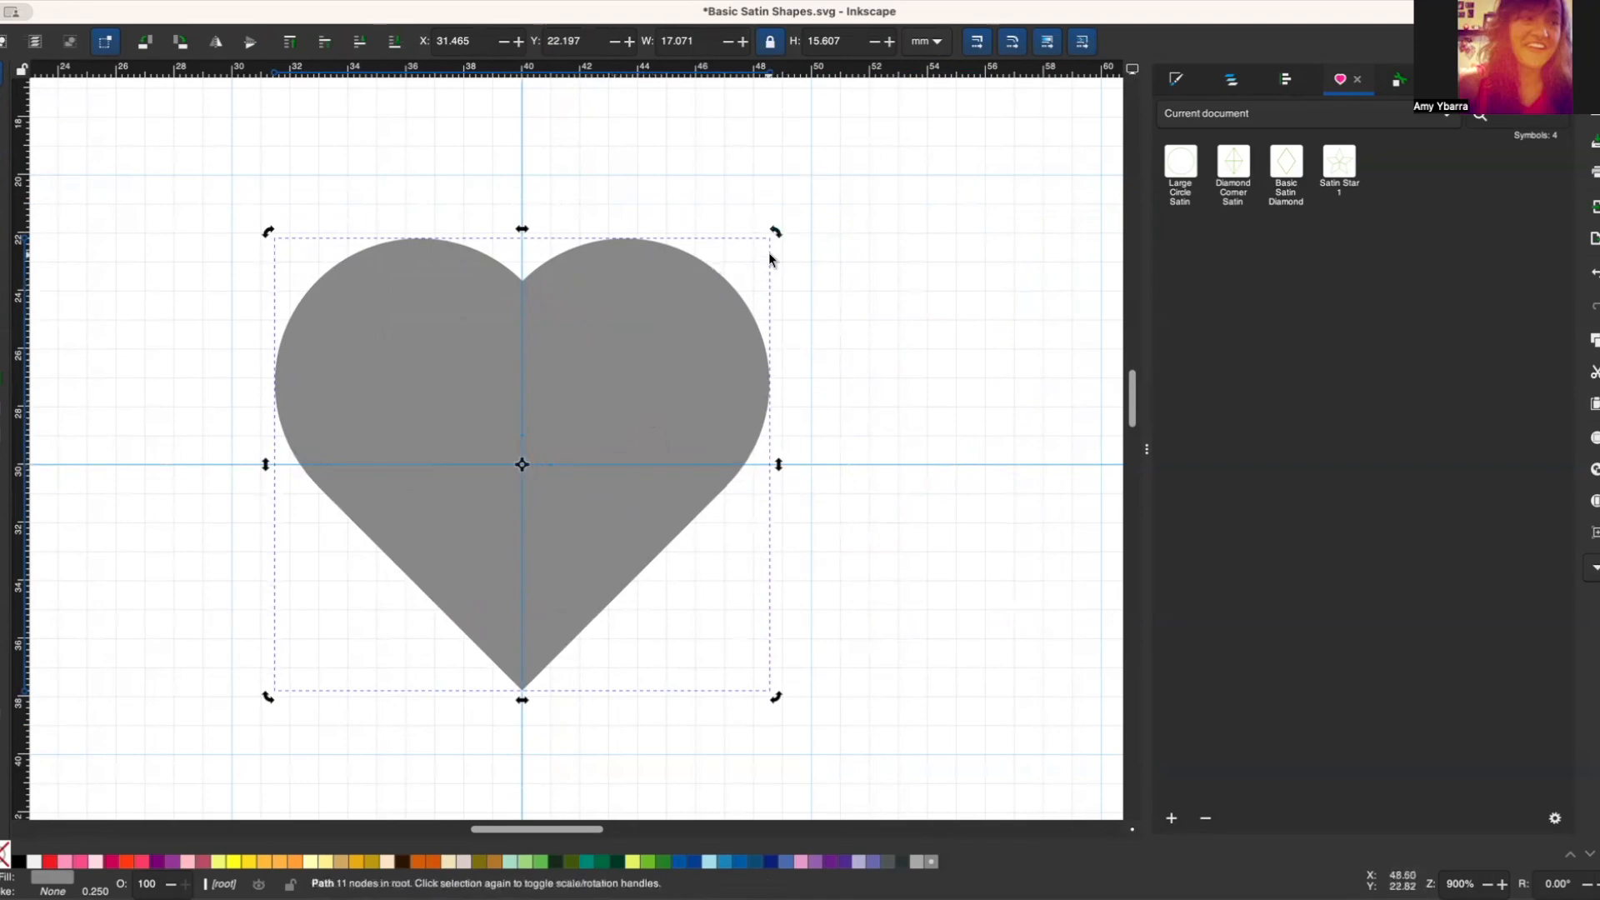
{"action": "left_click", "coordinate": [638, 323]}
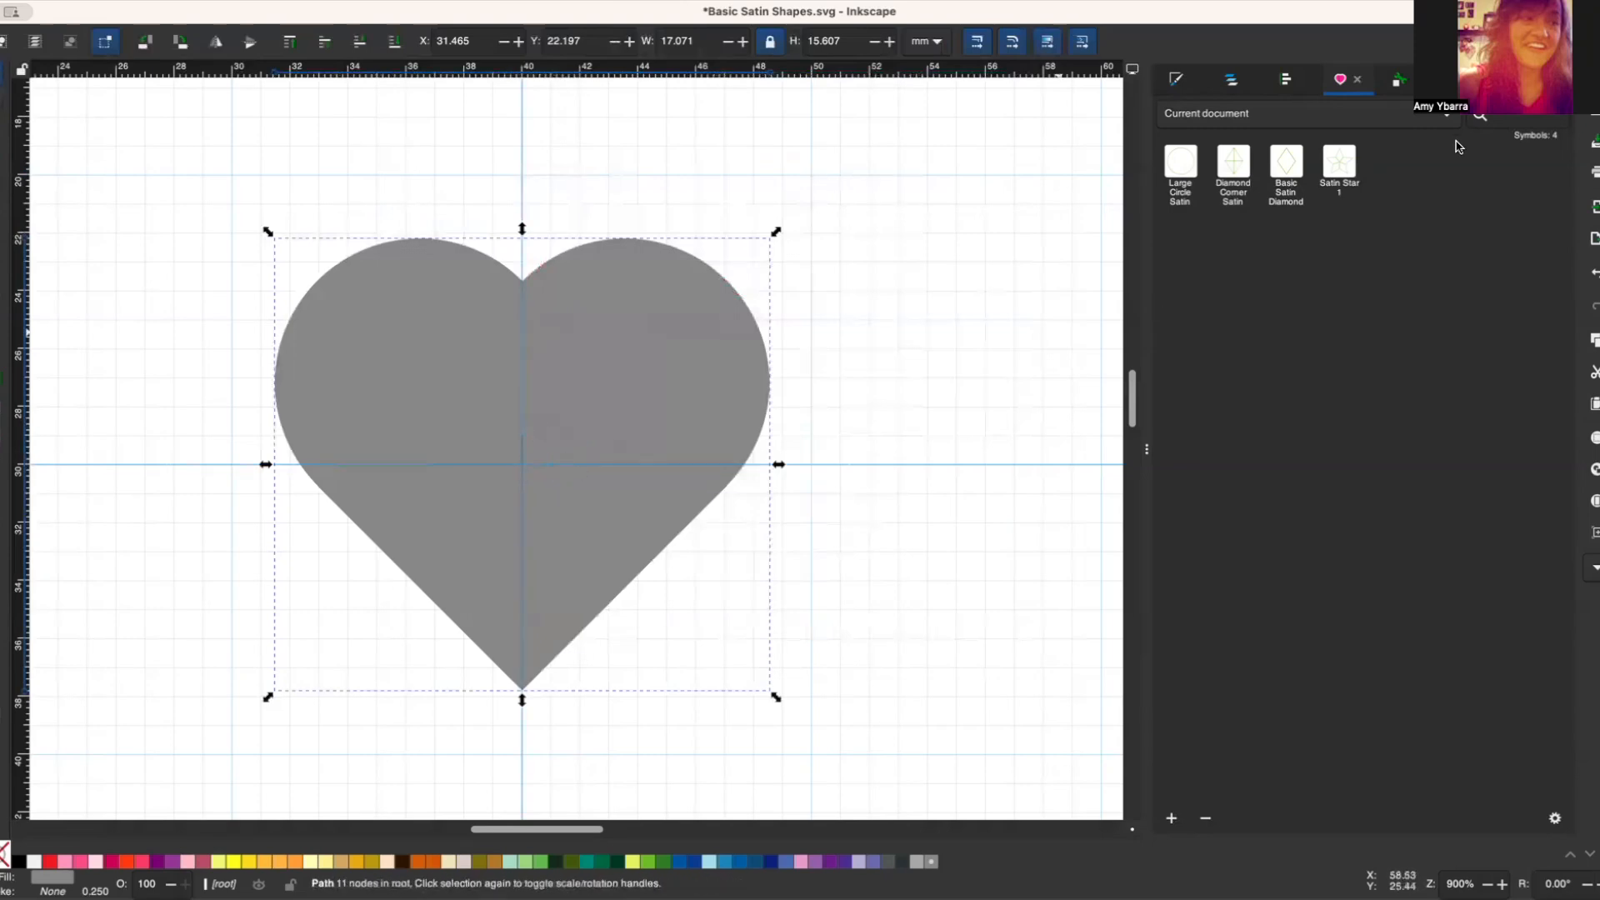
Step: List the document's objects and duplicate the heart path in place
{"action": "left_click", "coordinate": [1231, 80]}
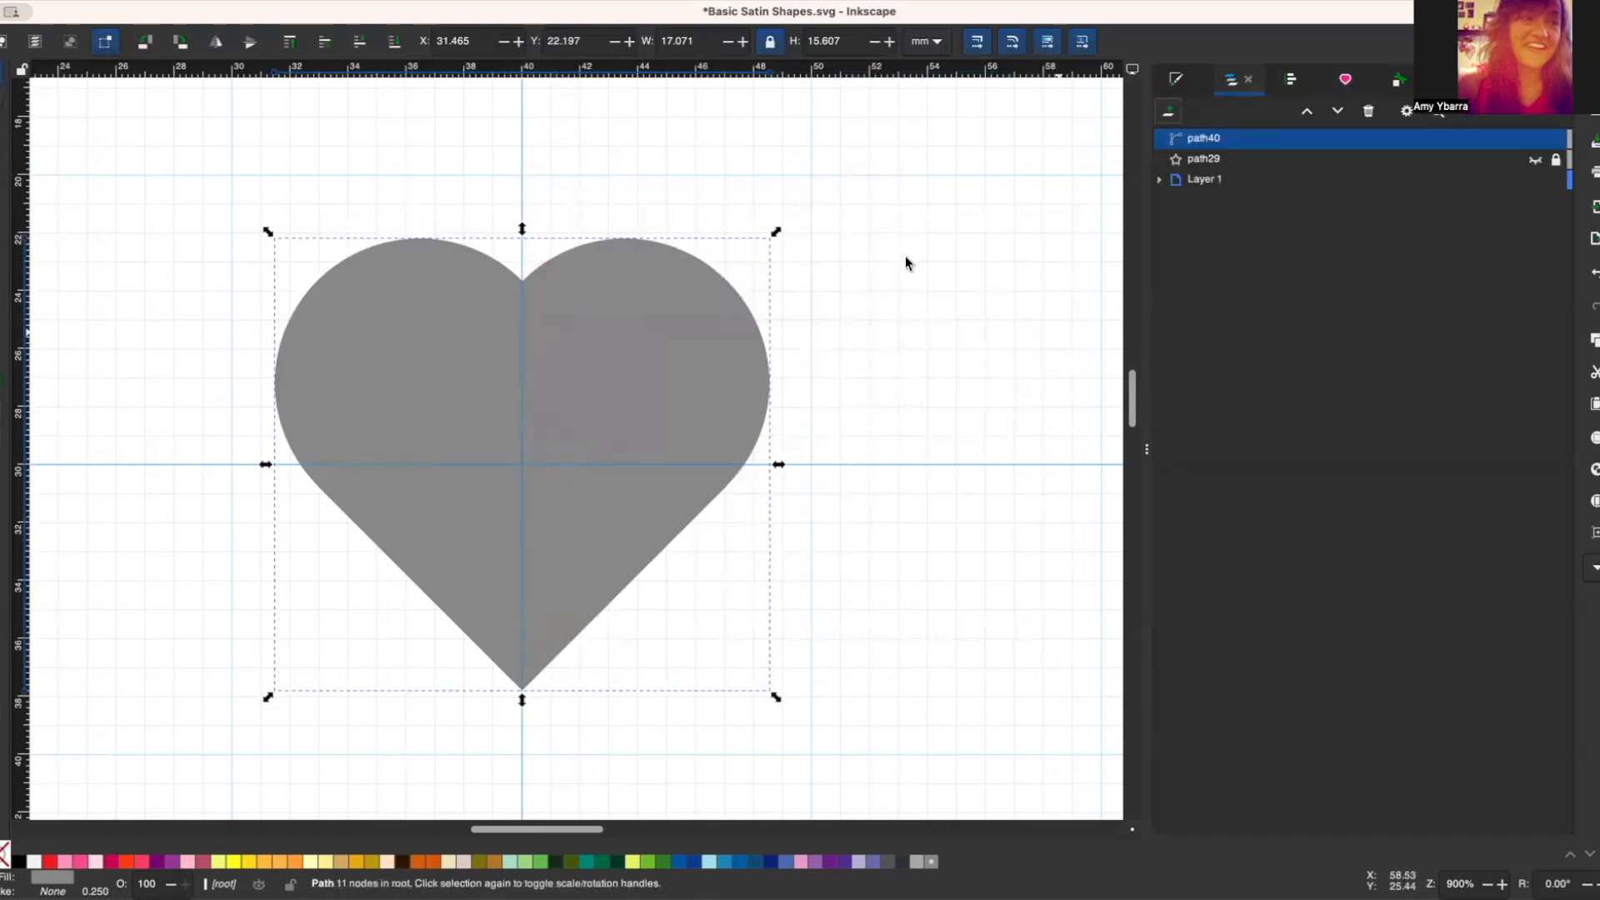
{"action": "key", "text": "ctrl+d"}
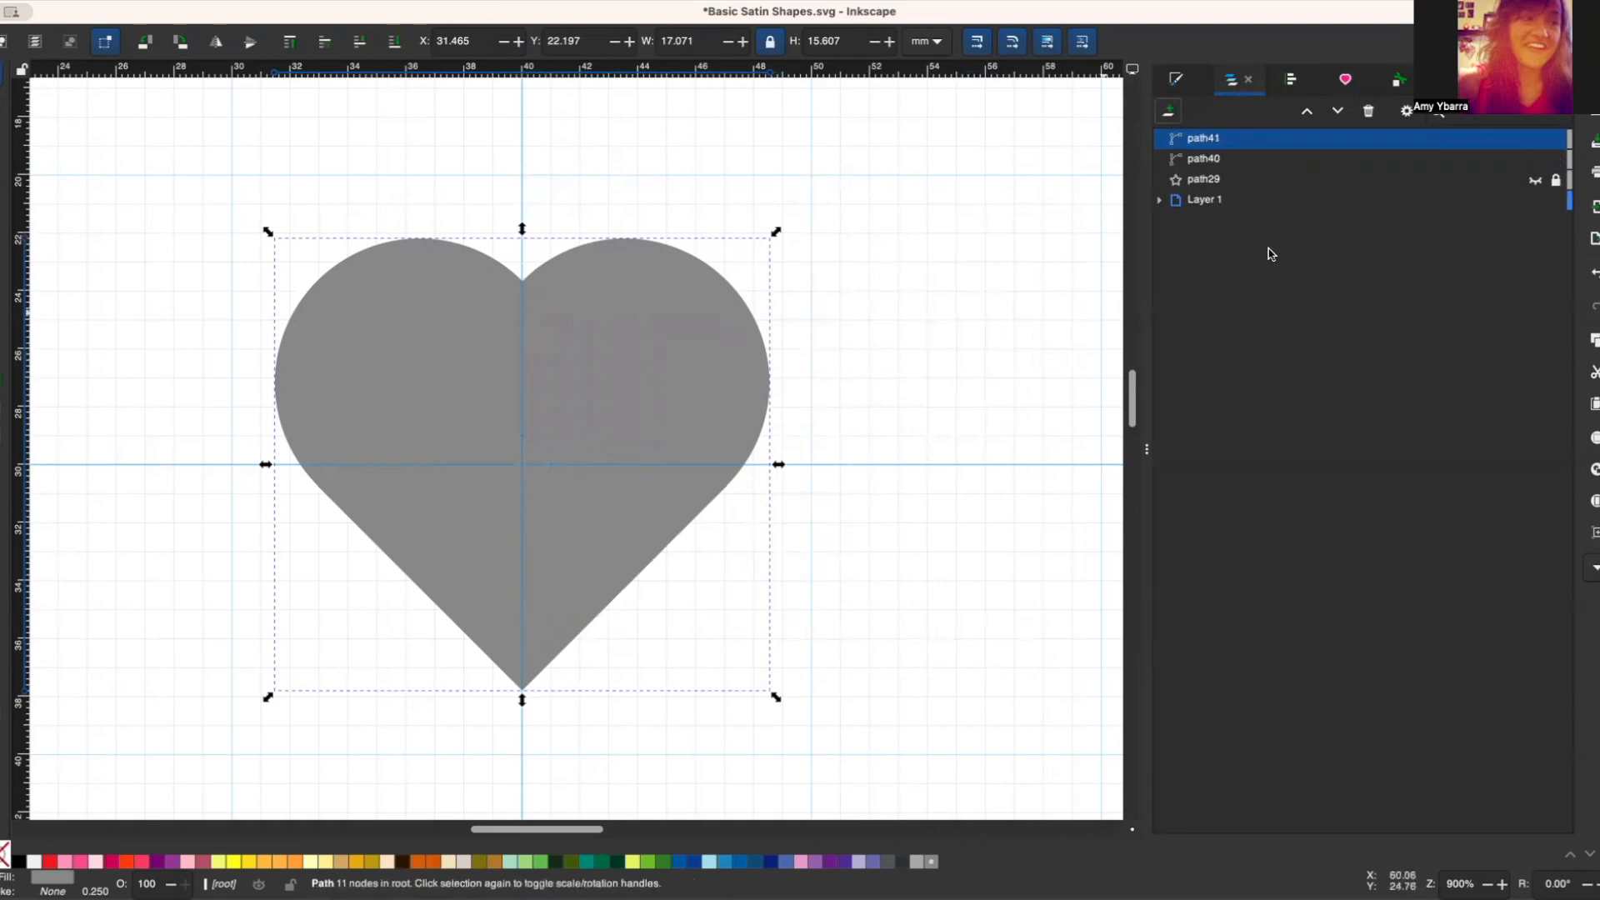
{"action": "left_click", "coordinate": [1302, 163]}
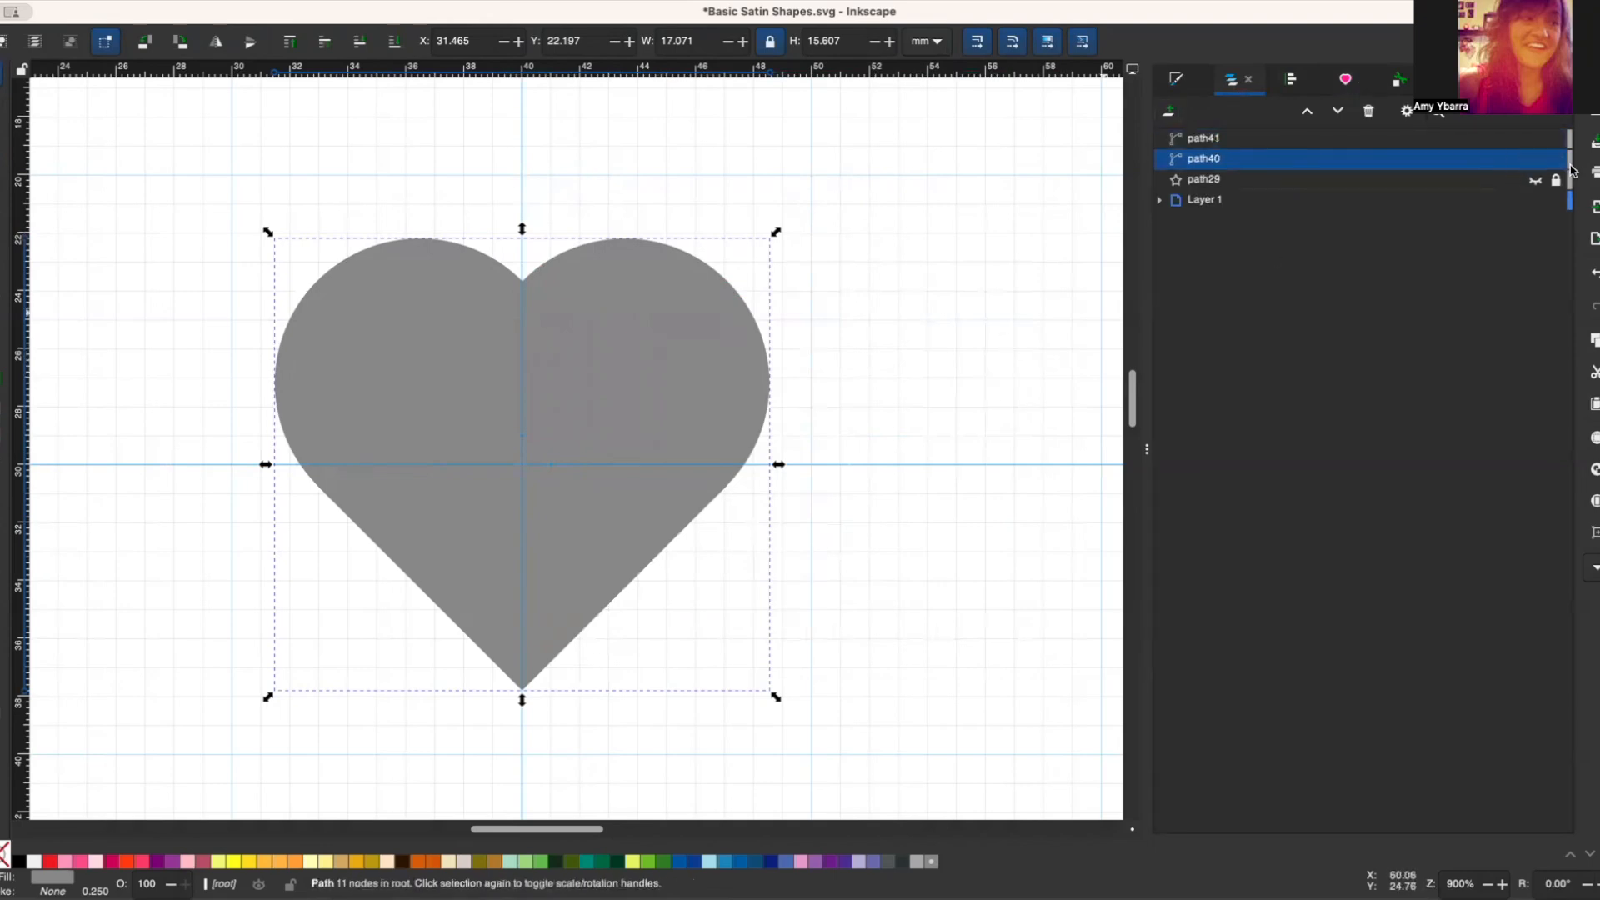
Step: Unlock and delete the hidden star object path29, and lock the original heart path40
{"action": "left_click", "coordinate": [1537, 183]}
{"action": "left_click", "coordinate": [1537, 182]}
{"action": "left_click", "coordinate": [1544, 183]}
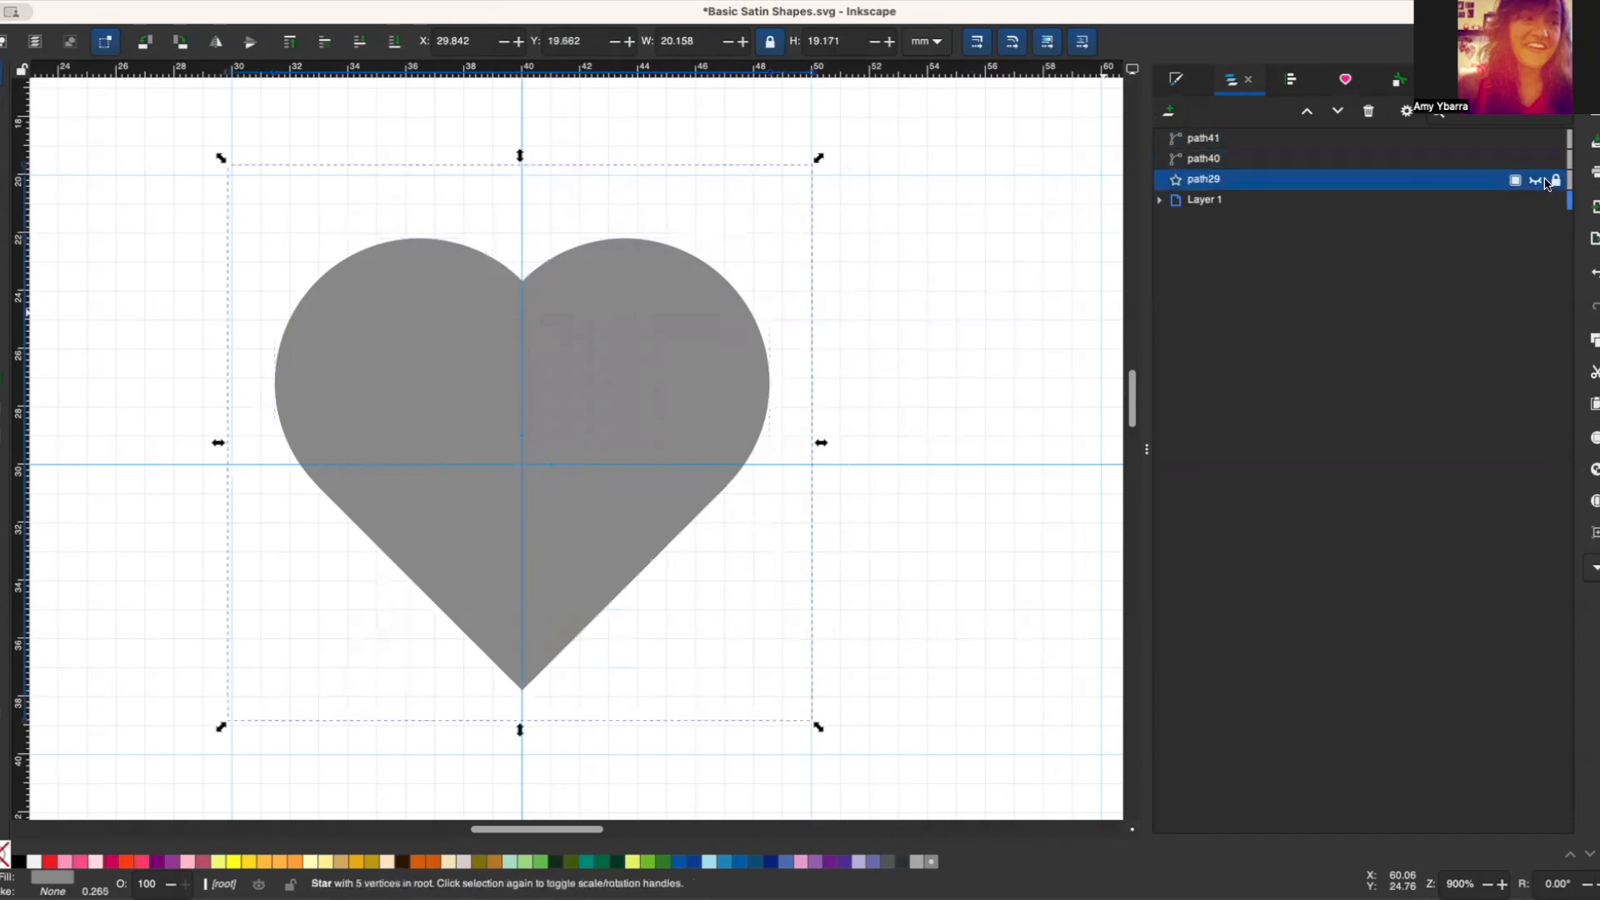
{"action": "key", "text": "Delete"}
{"action": "left_click", "coordinate": [1367, 161]}
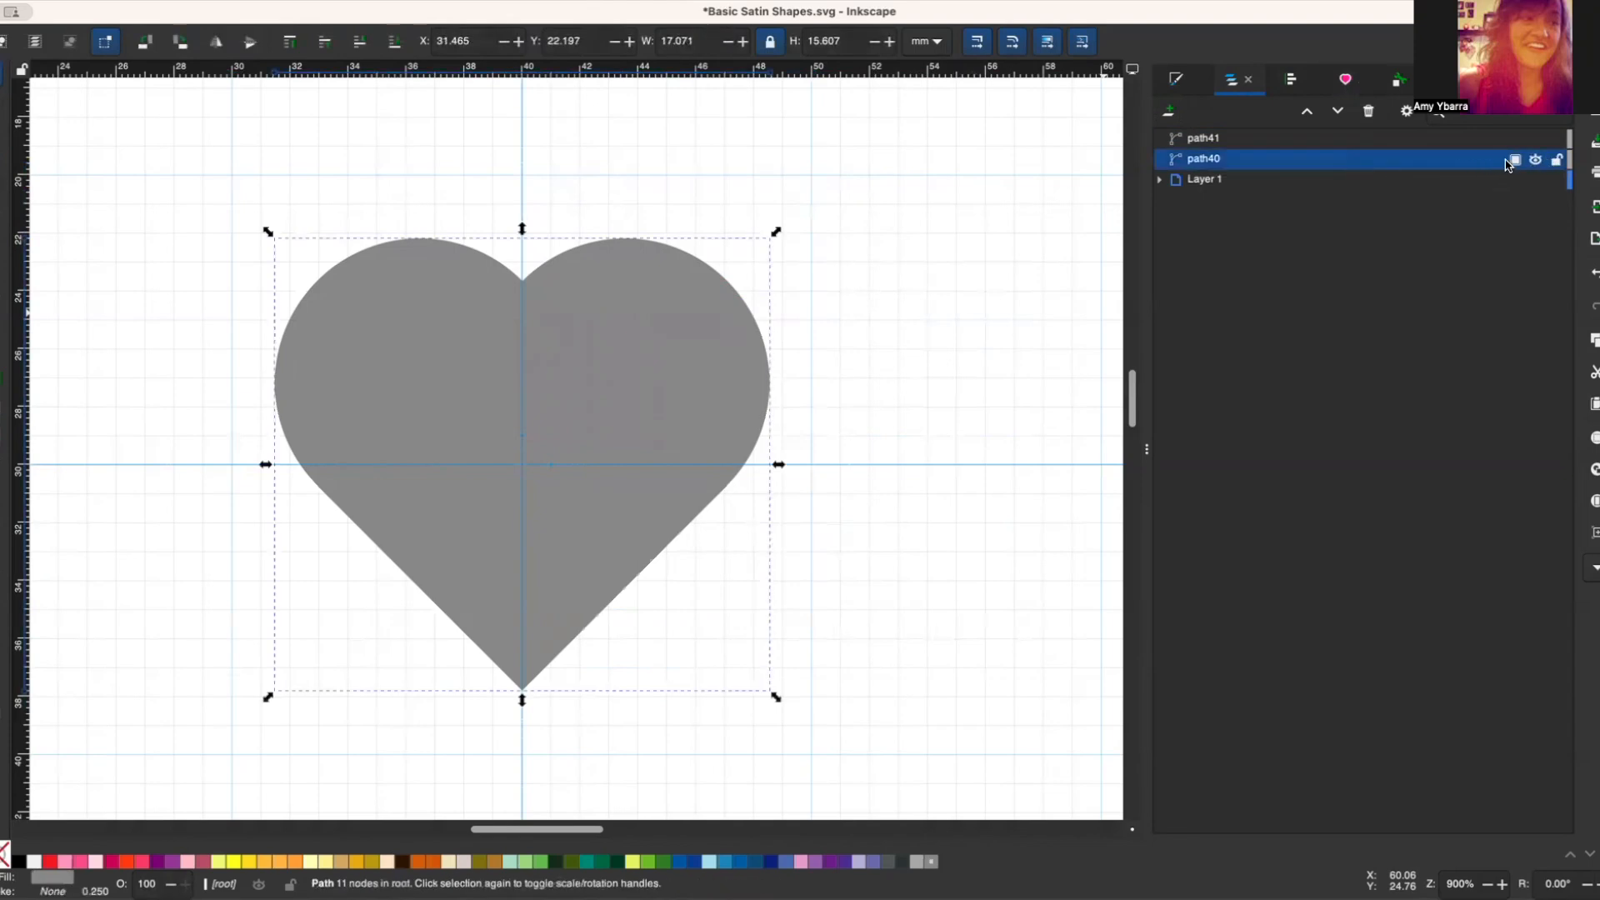
{"action": "left_click", "coordinate": [1556, 160]}
Step: Give the duplicate heart path41 a Lime Green stroke and no fill, then deselect it
{"action": "left_click", "coordinate": [1359, 142]}
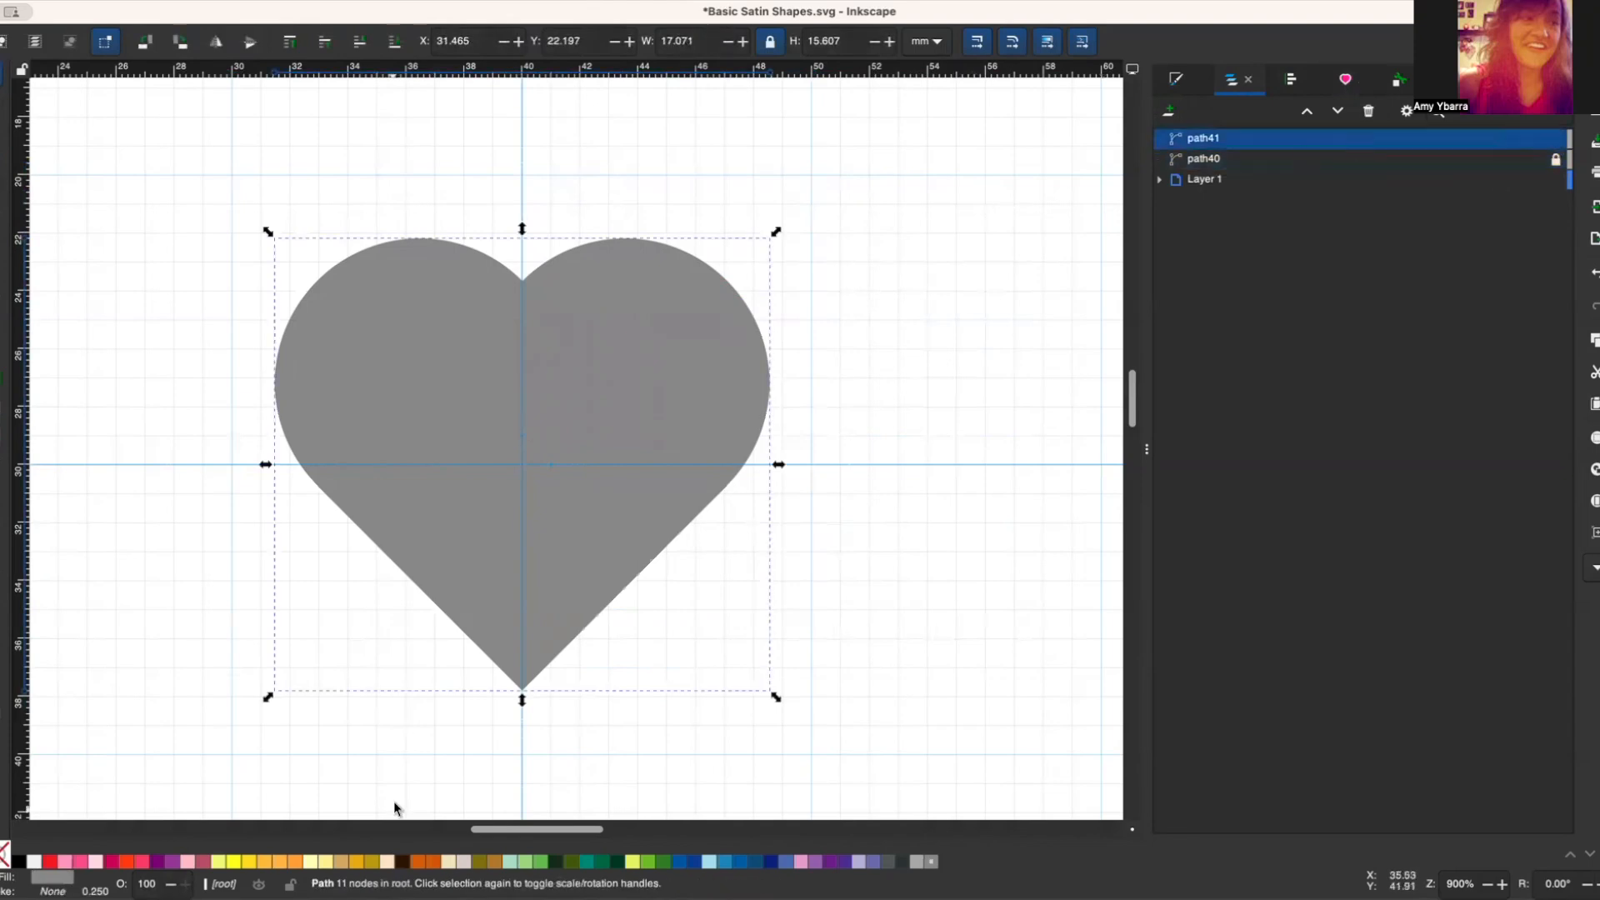
{"action": "left_click", "coordinate": [647, 866], "text": "shift"}
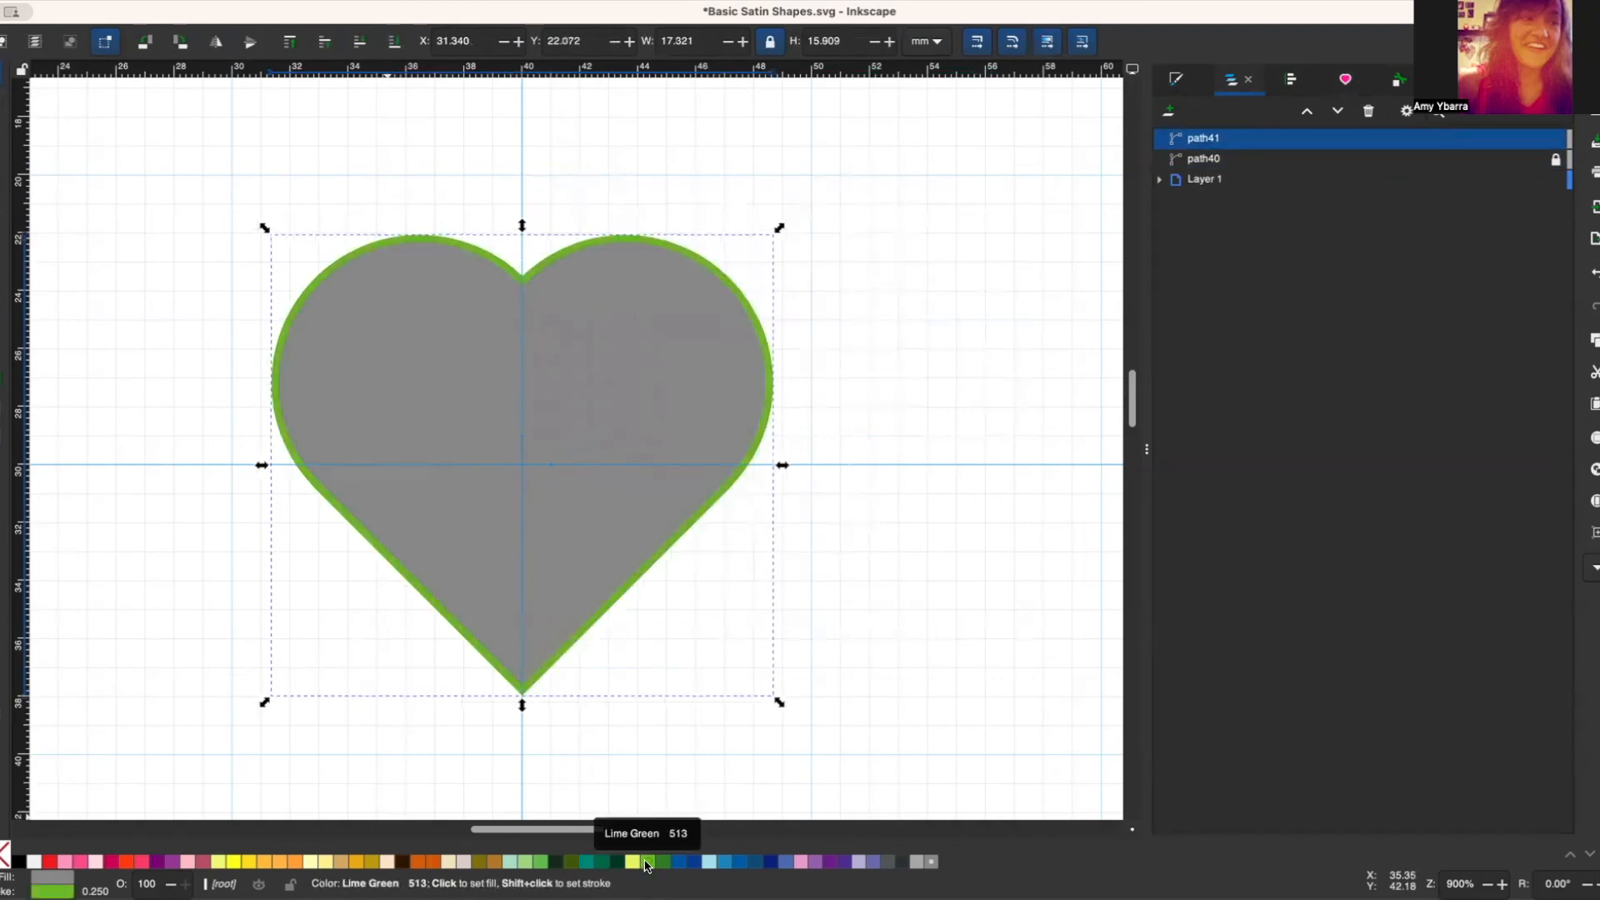
{"action": "left_click", "coordinate": [5, 854]}
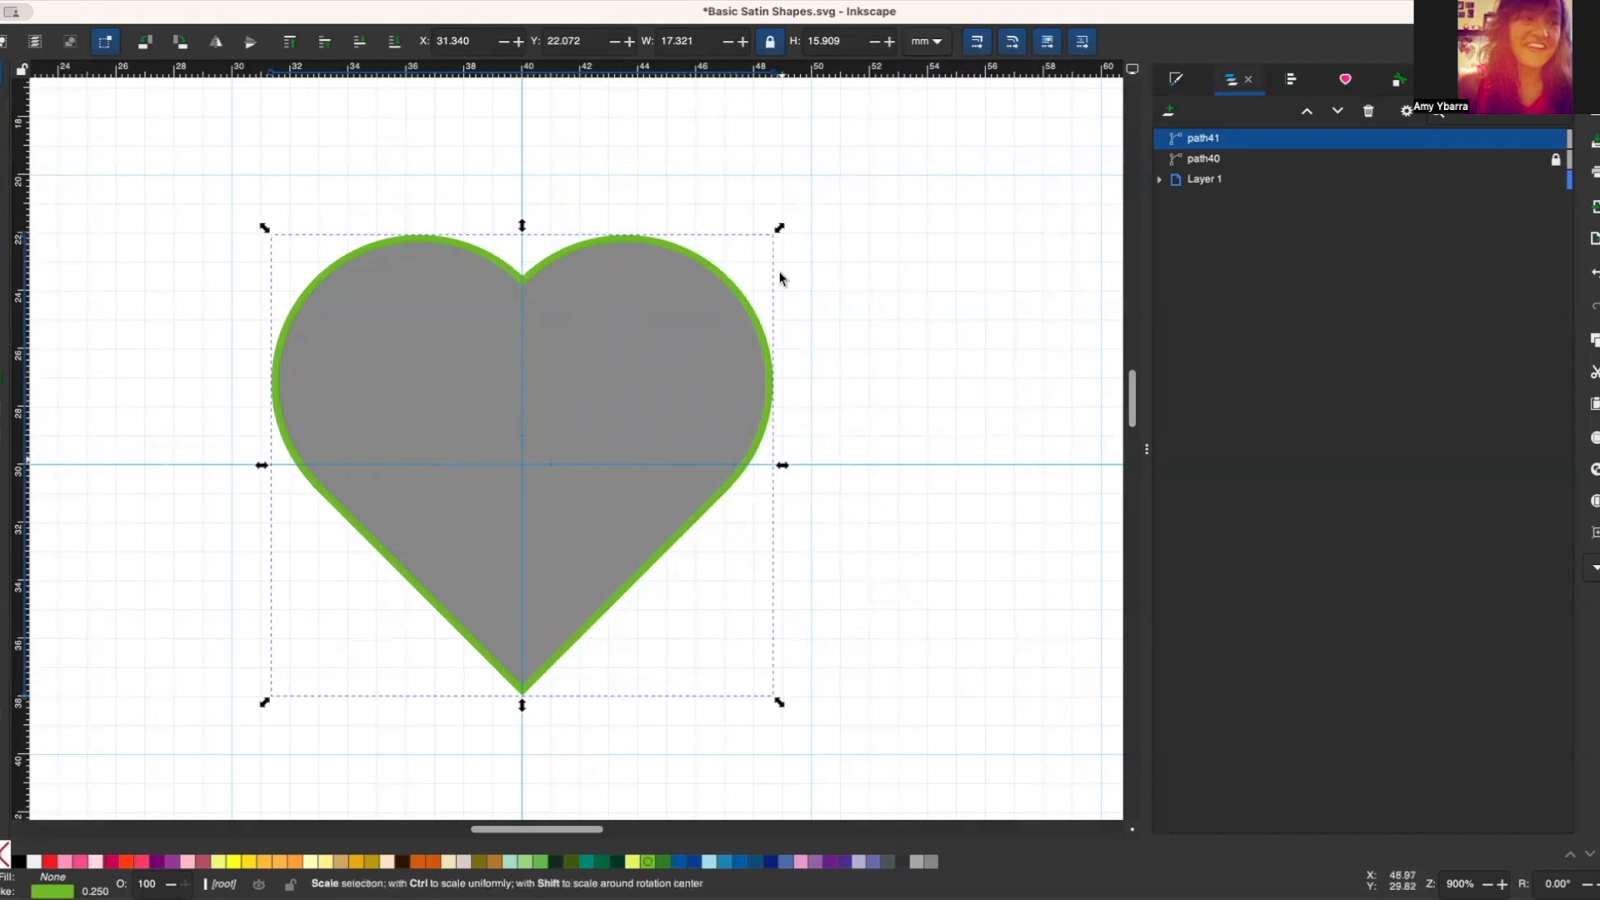
{"action": "key", "text": "Escape"}
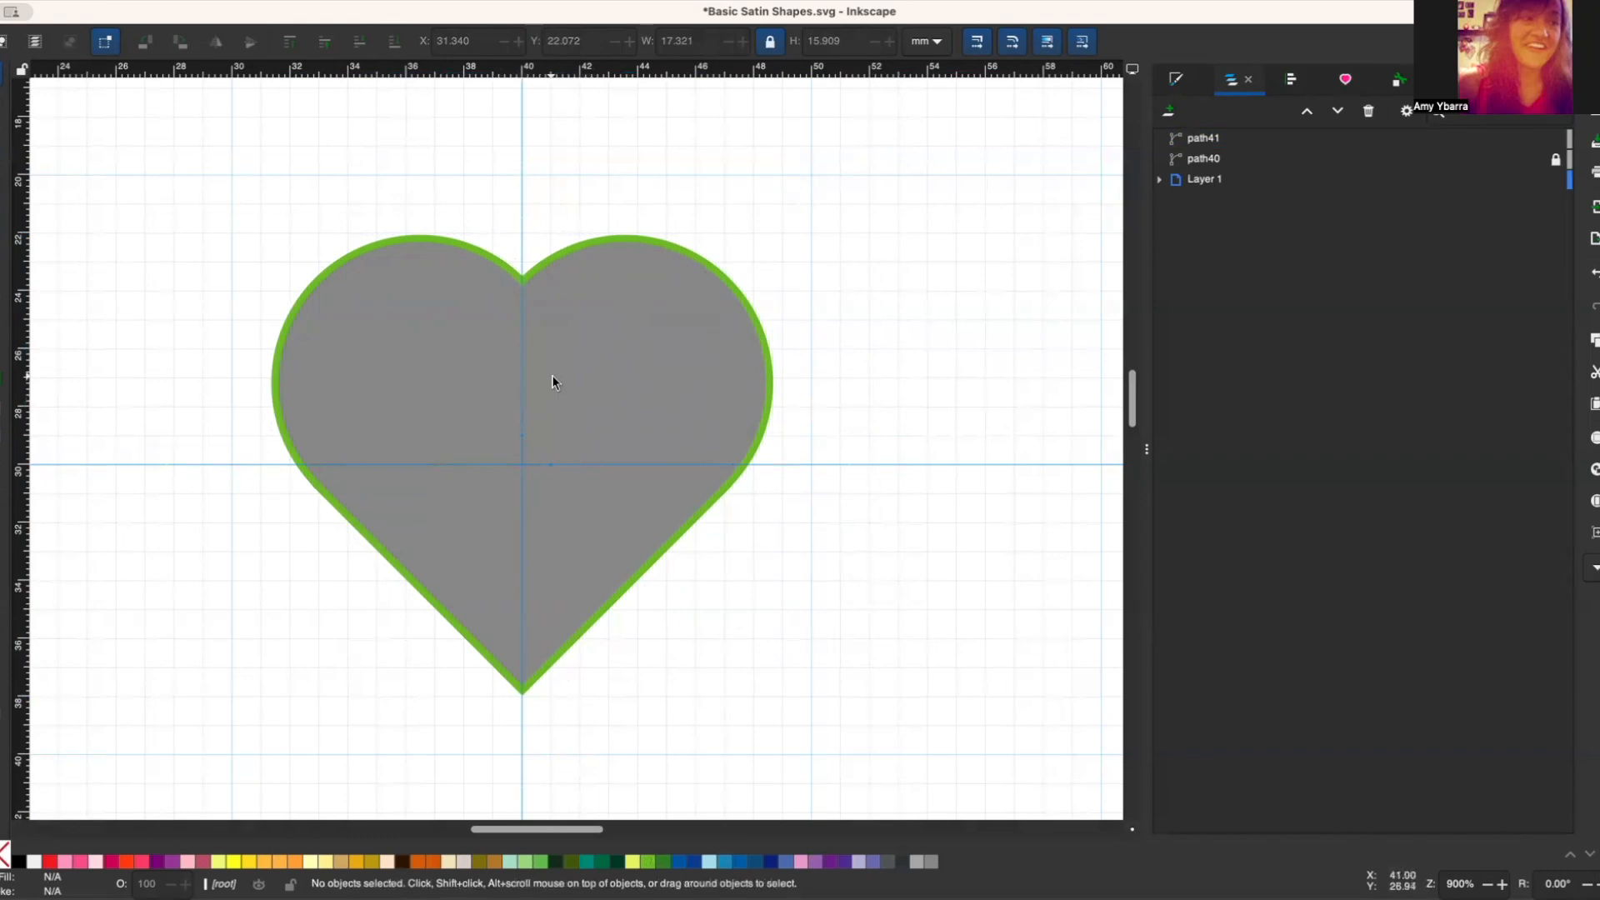
Step: Break the green heart outline at its top cleft and bottom tip nodes and split it into separate paths
{"action": "left_click", "coordinate": [578, 250]}
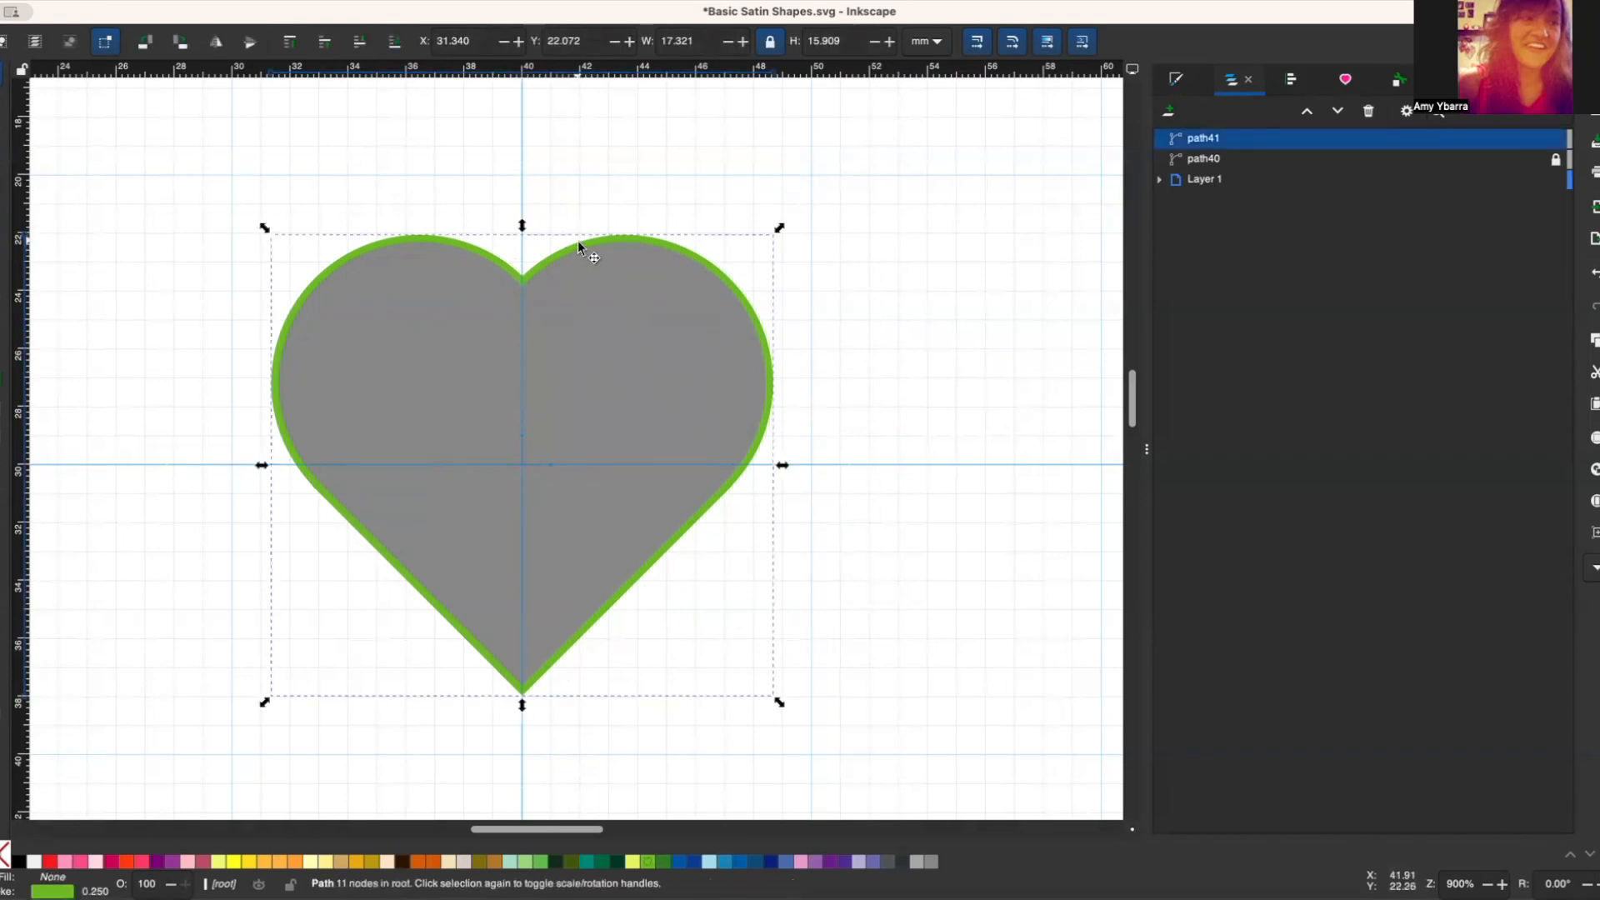
{"action": "double_click", "coordinate": [580, 244]}
{"action": "left_click_drag", "start_coordinate": [494, 207], "coordinate": [551, 728]}
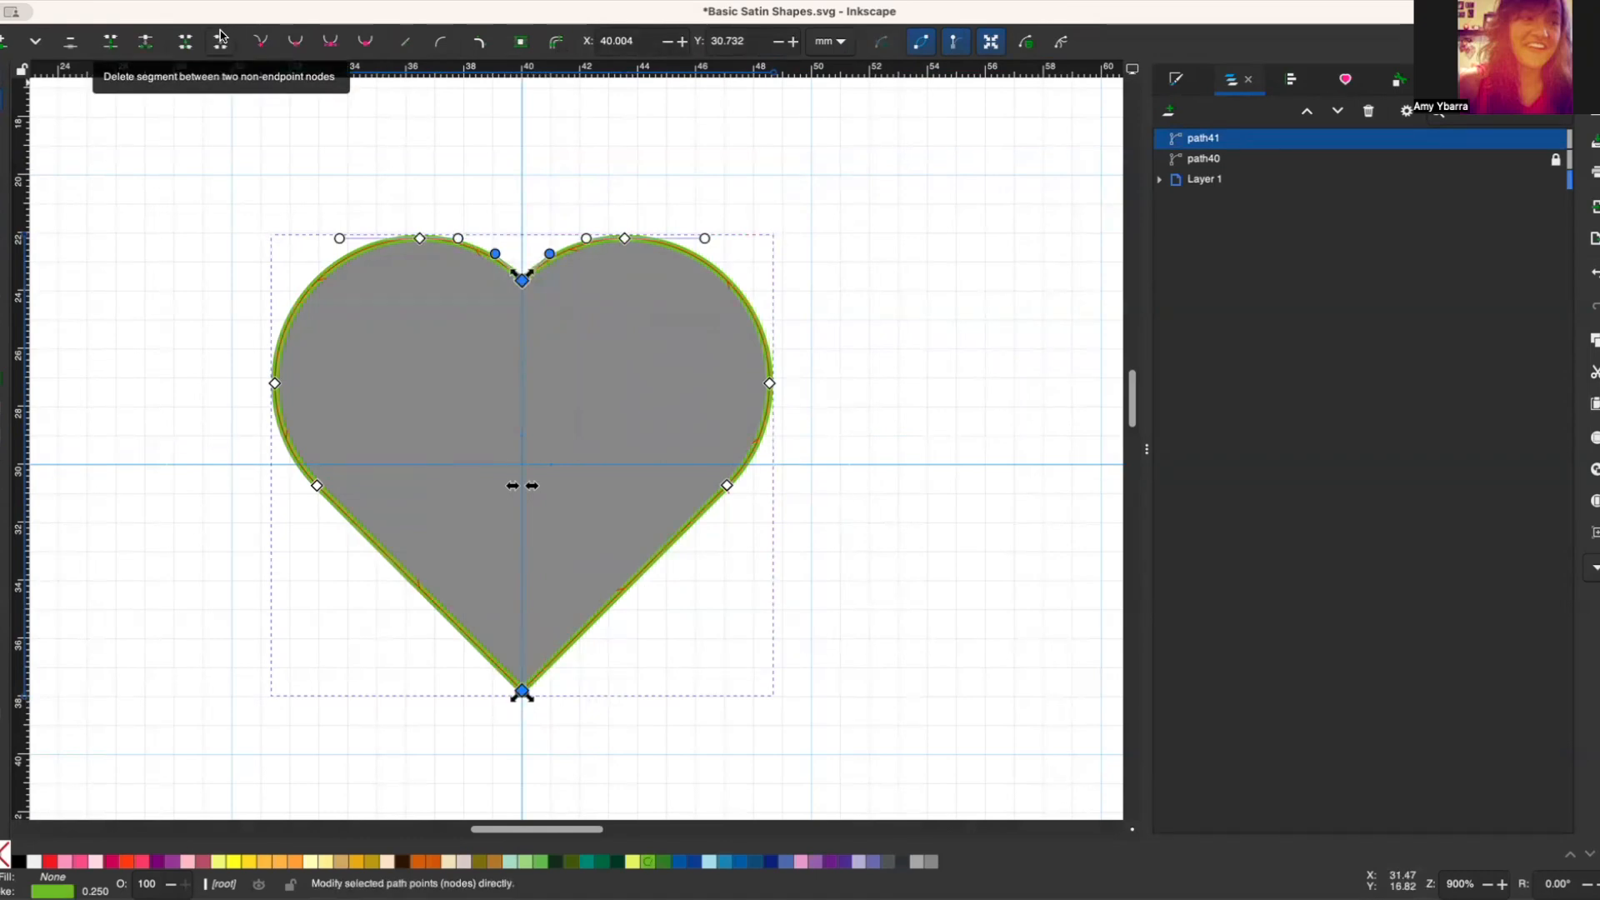
{"action": "left_click", "coordinate": [145, 41]}
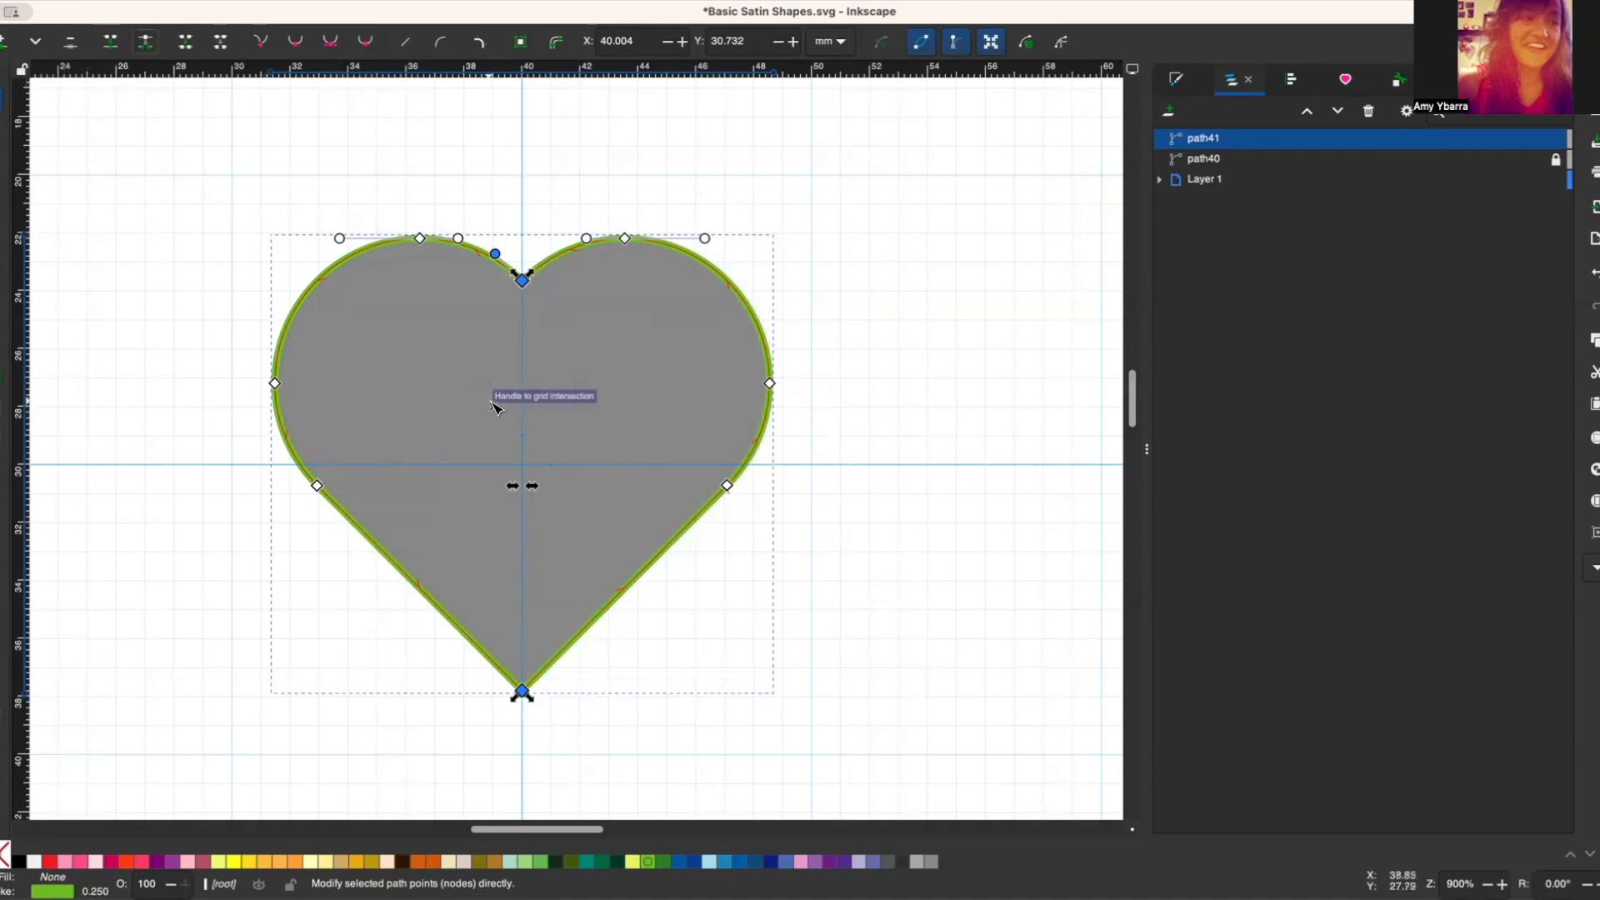
{"action": "key", "text": "s"}
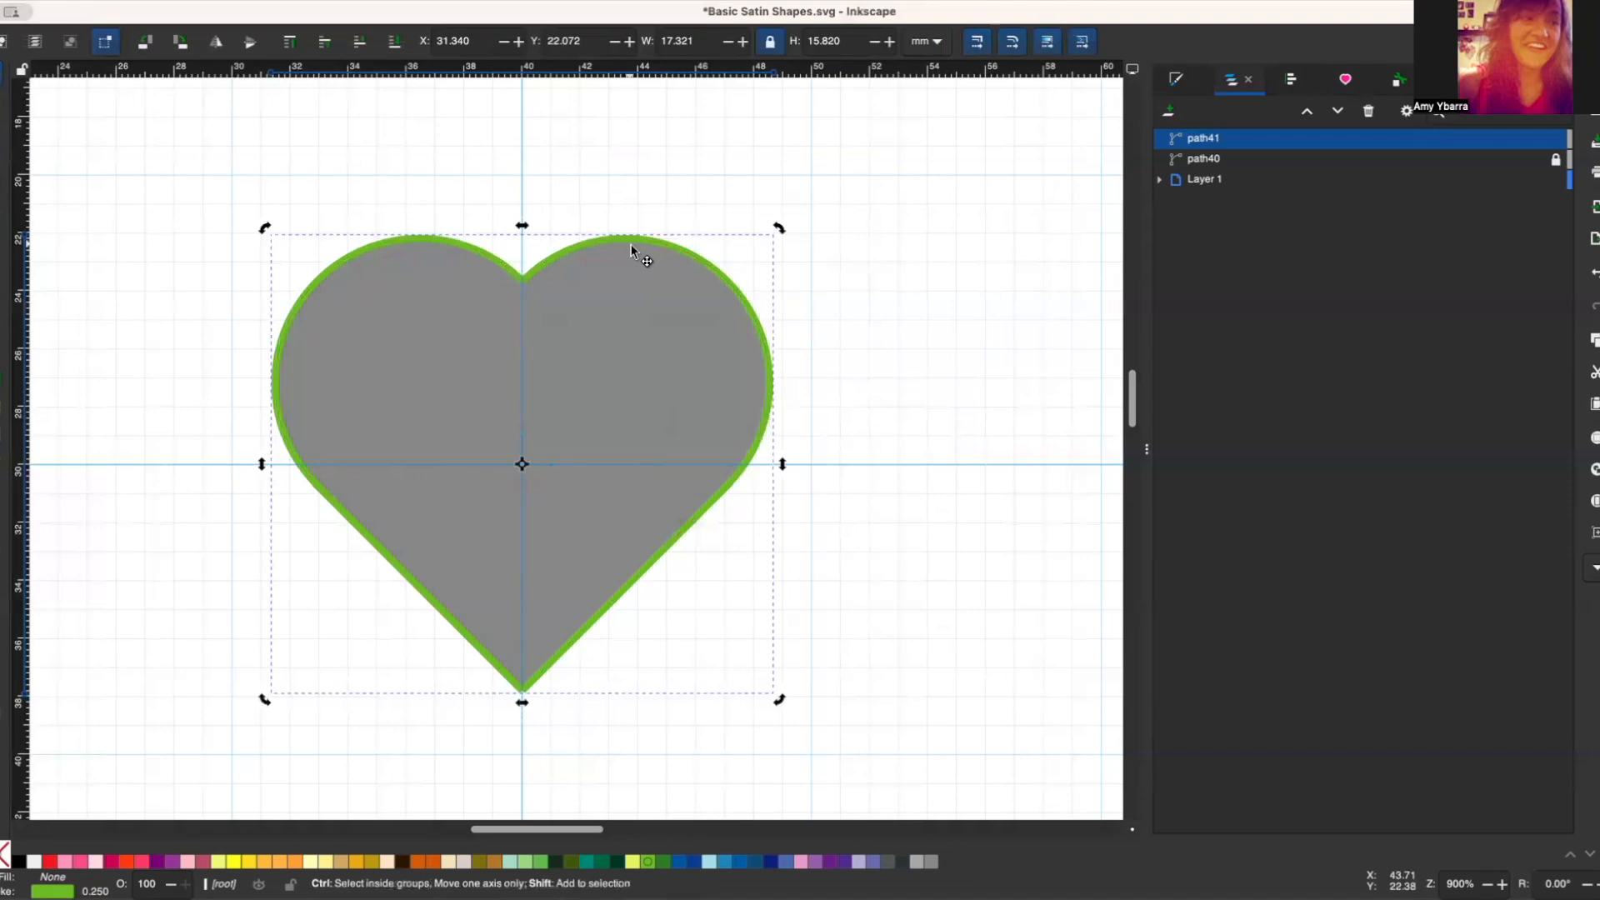
{"action": "key", "text": "ctrl+shift+k"}
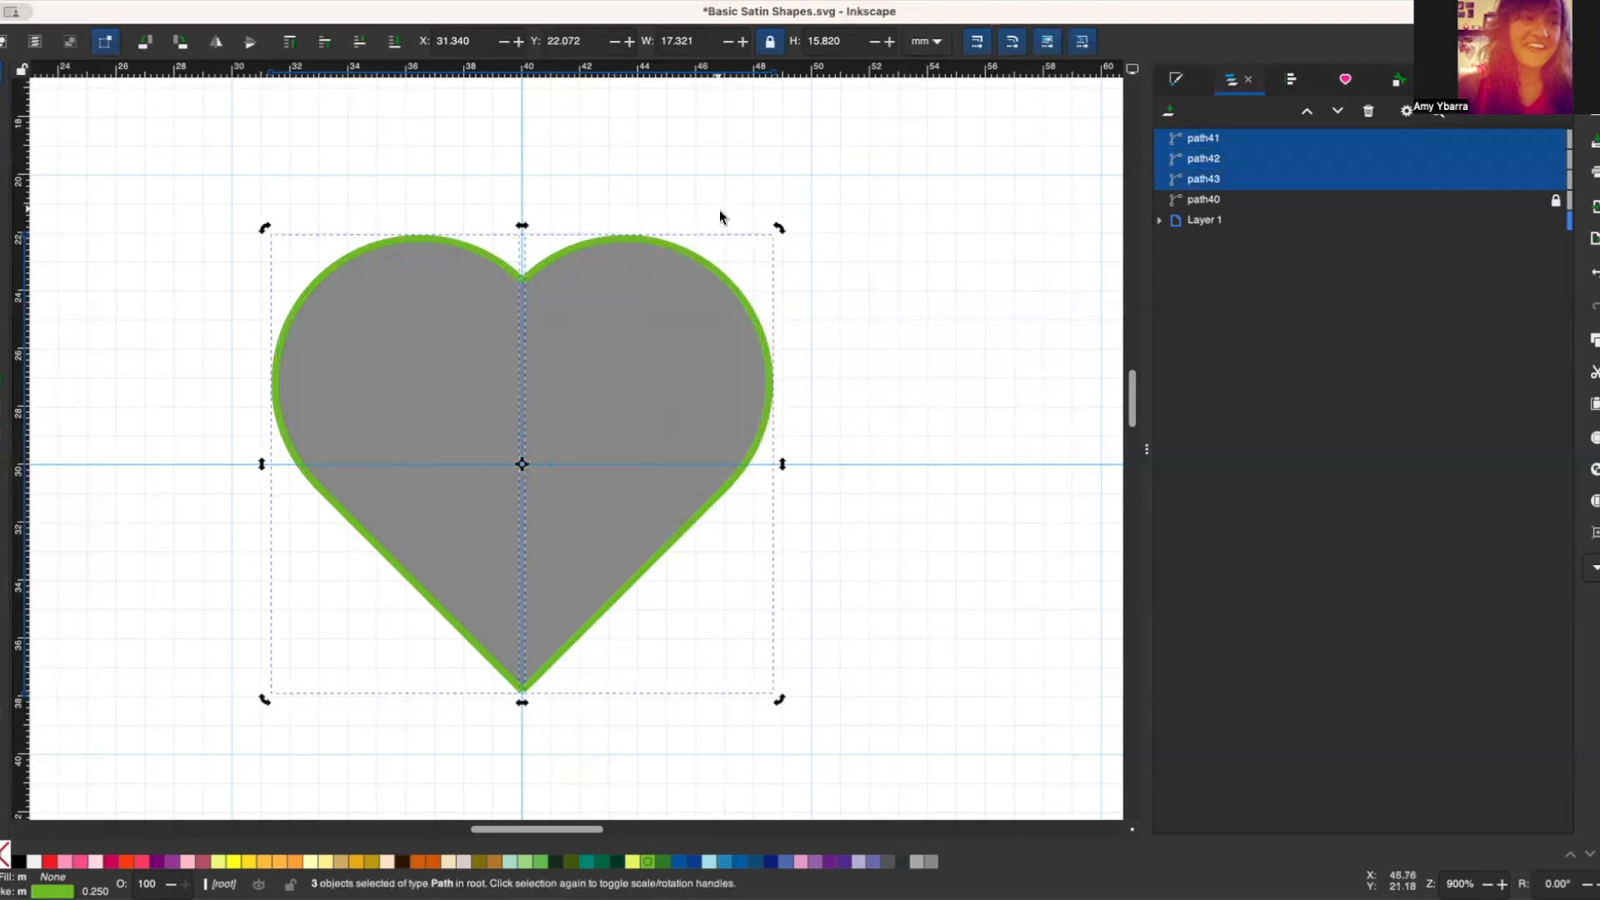
Step: Separate the right half of the green outline from the heart and delete it
{"action": "left_click", "coordinate": [714, 239]}
{"action": "left_click_drag", "start_coordinate": [685, 246], "coordinate": [896, 217]}
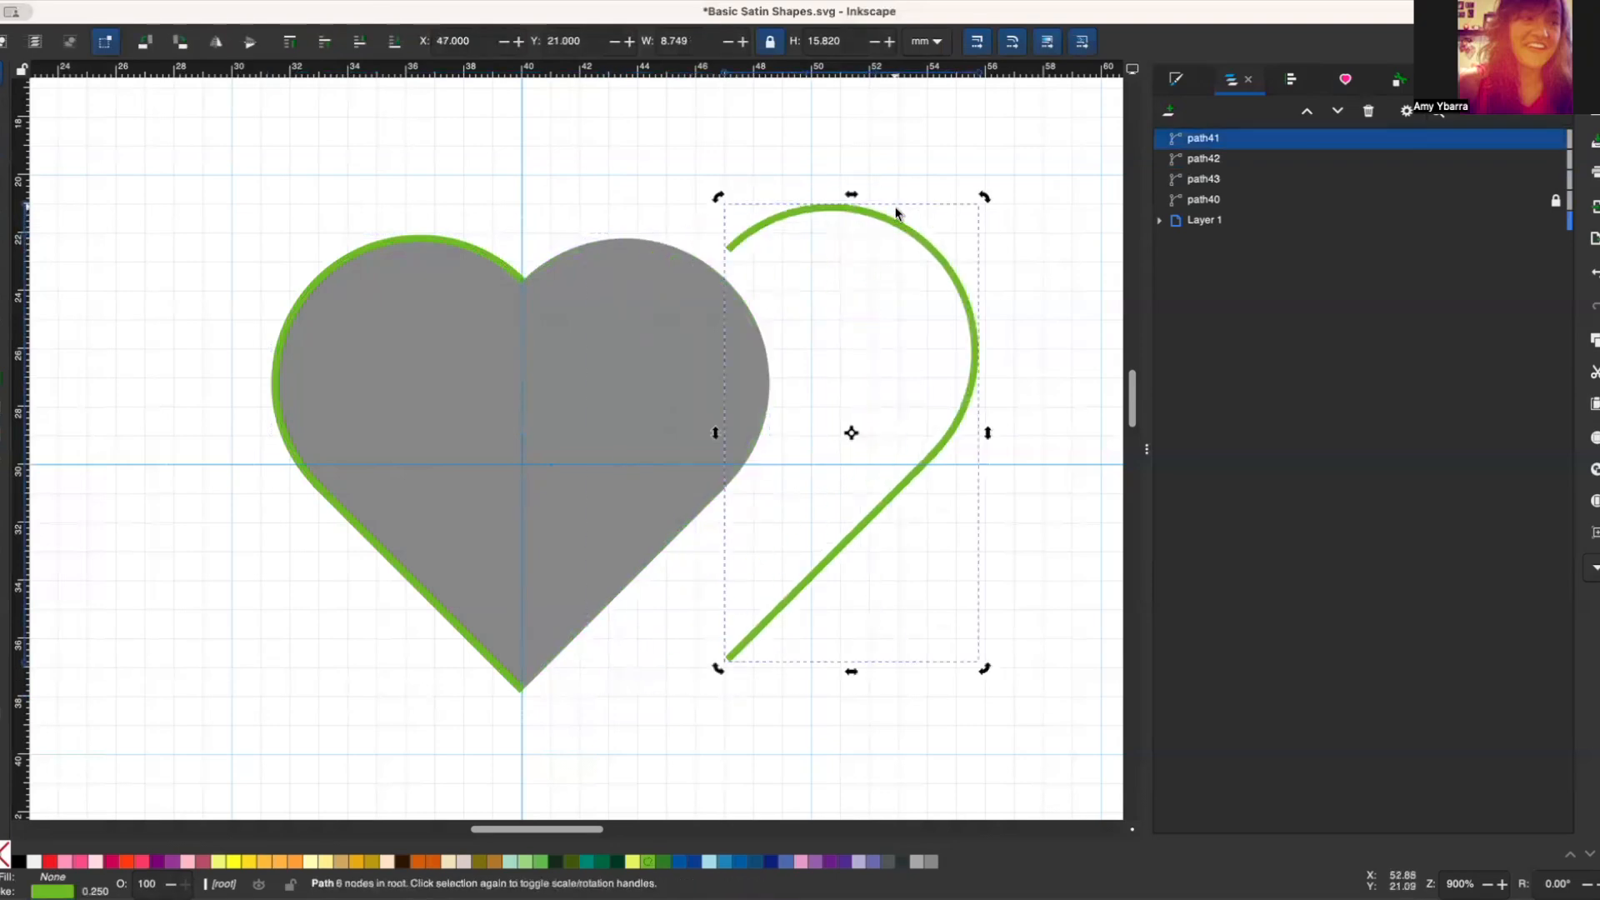
{"action": "key", "text": "Delete"}
Step: Shorten the green left half outline at the heart's cleft by adding a node just before its end and deleting the end node
{"action": "left_click", "coordinate": [465, 249]}
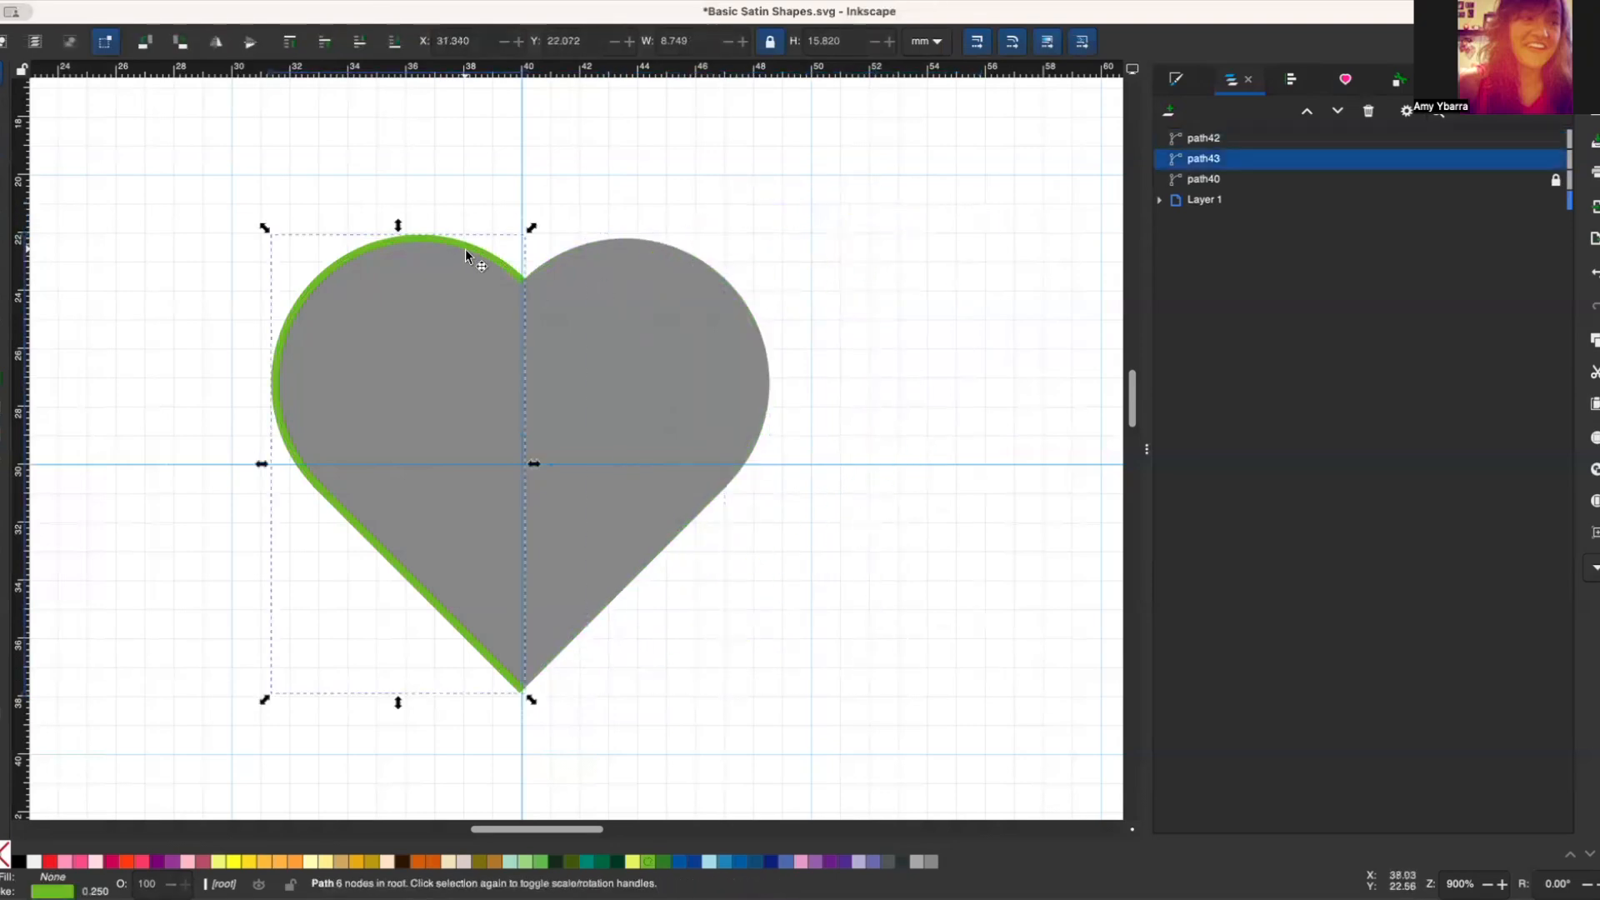
{"action": "double_click", "coordinate": [303, 325]}
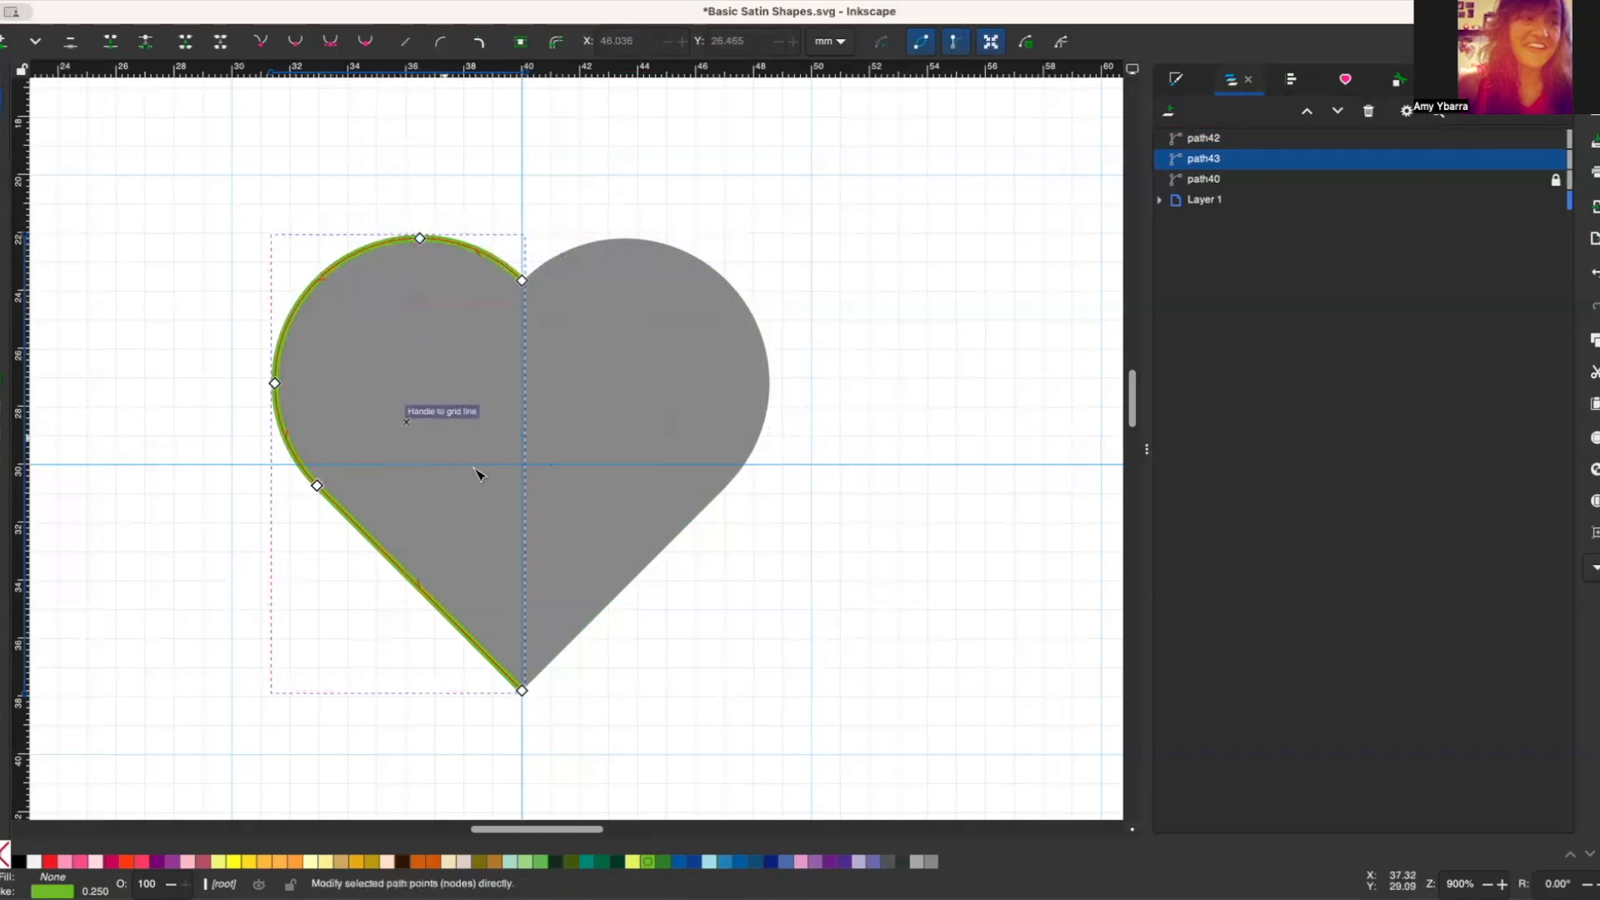
{"action": "left_click", "coordinate": [524, 281]}
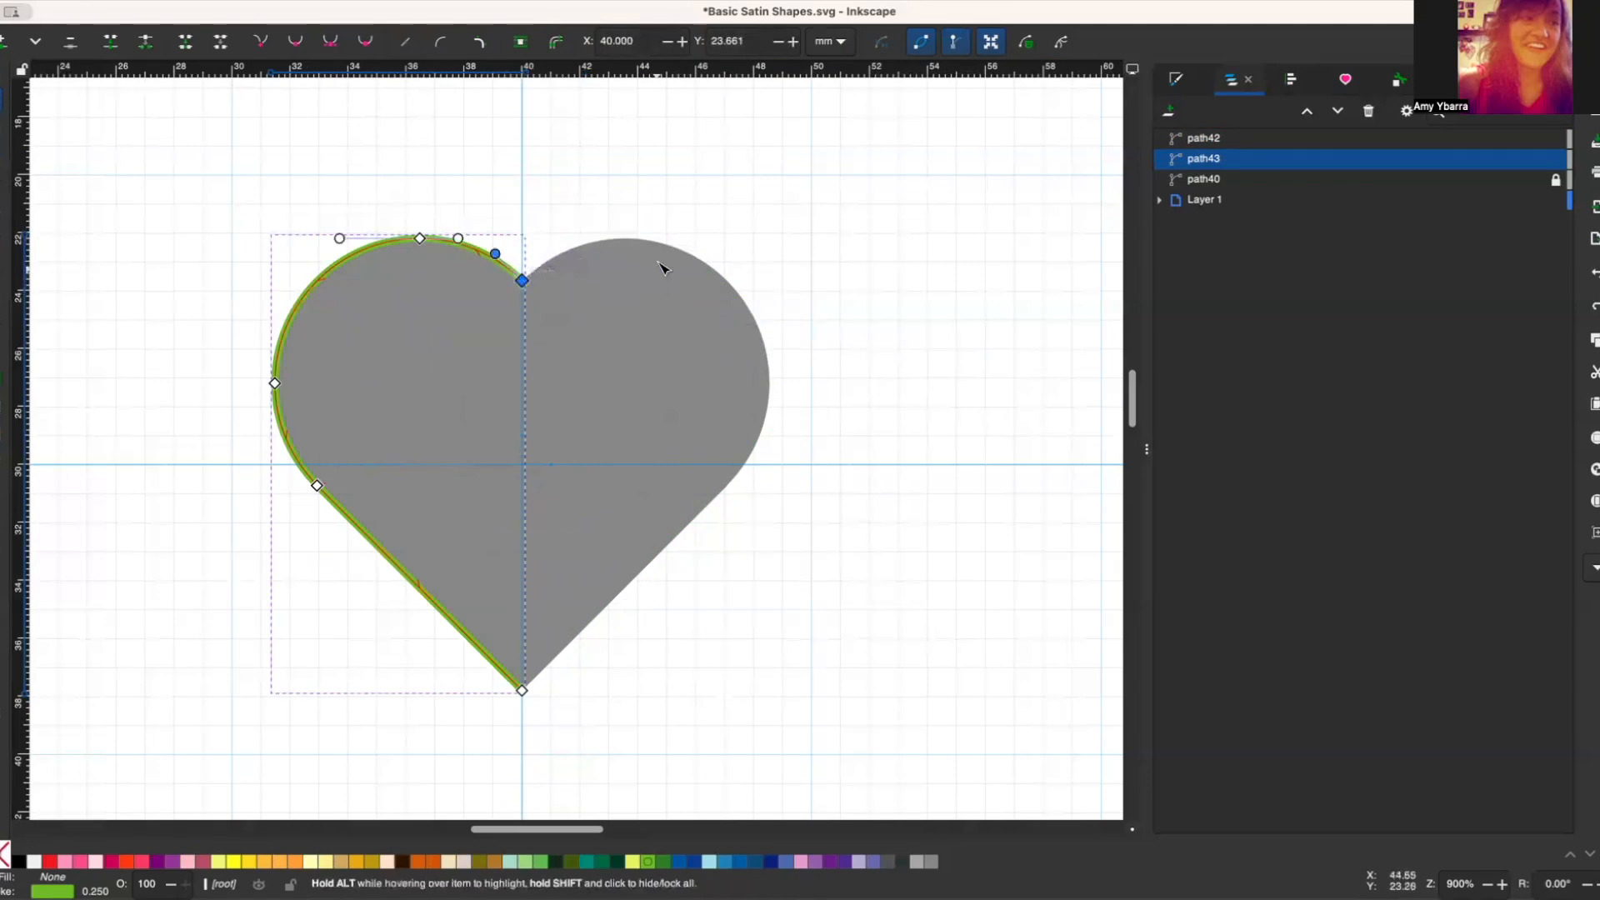
{"action": "left_click", "coordinate": [525, 283]}
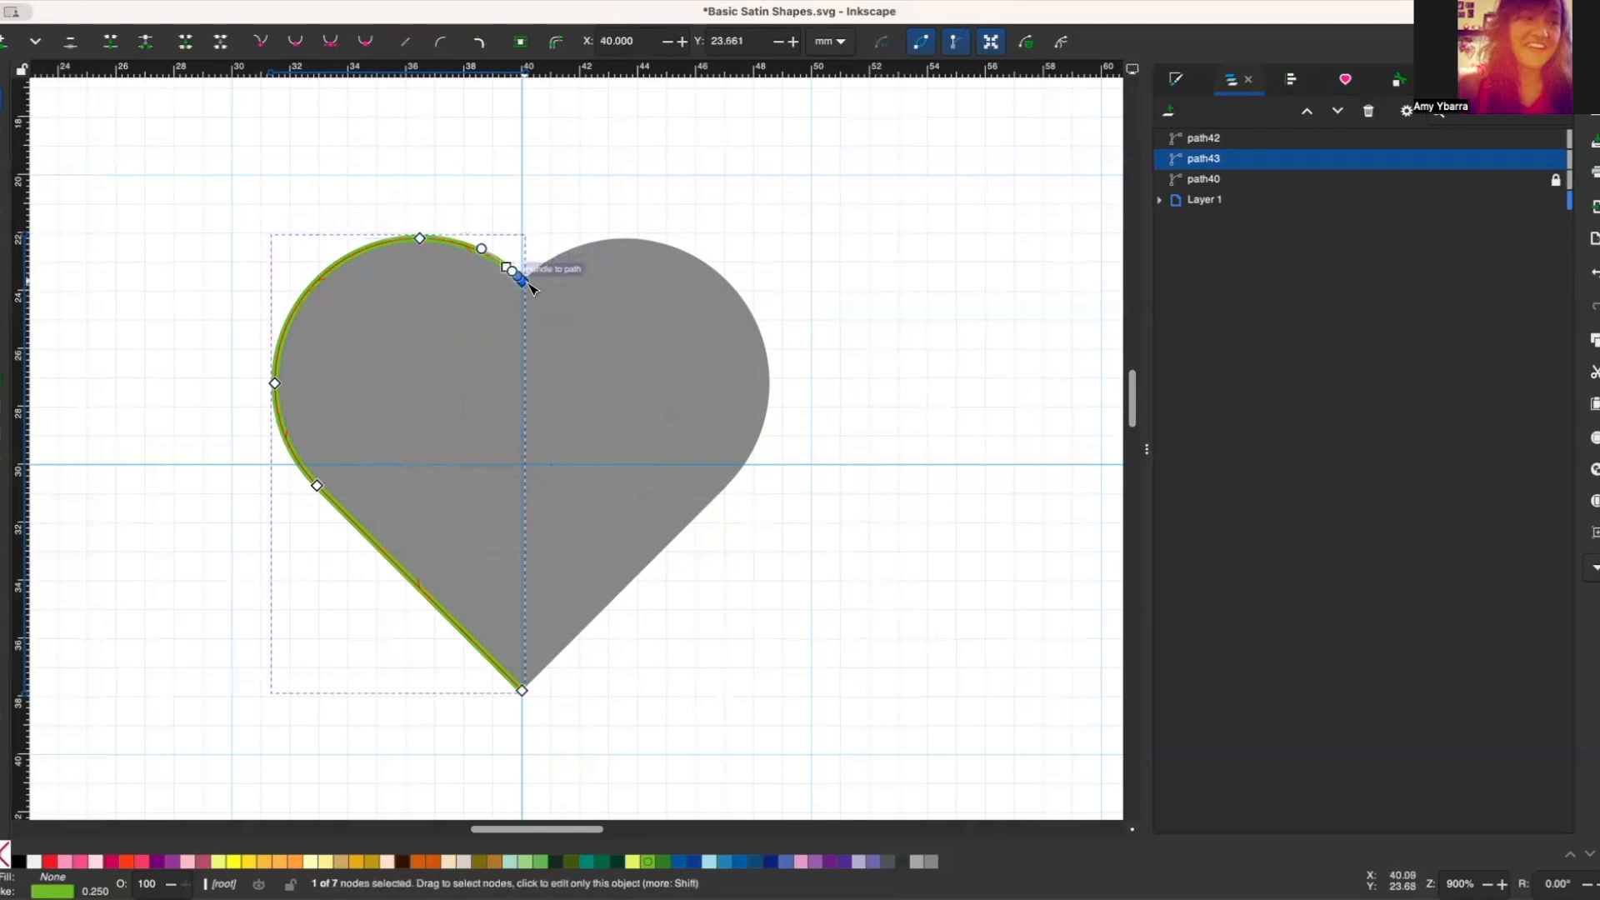
{"action": "key", "text": "Delete"}
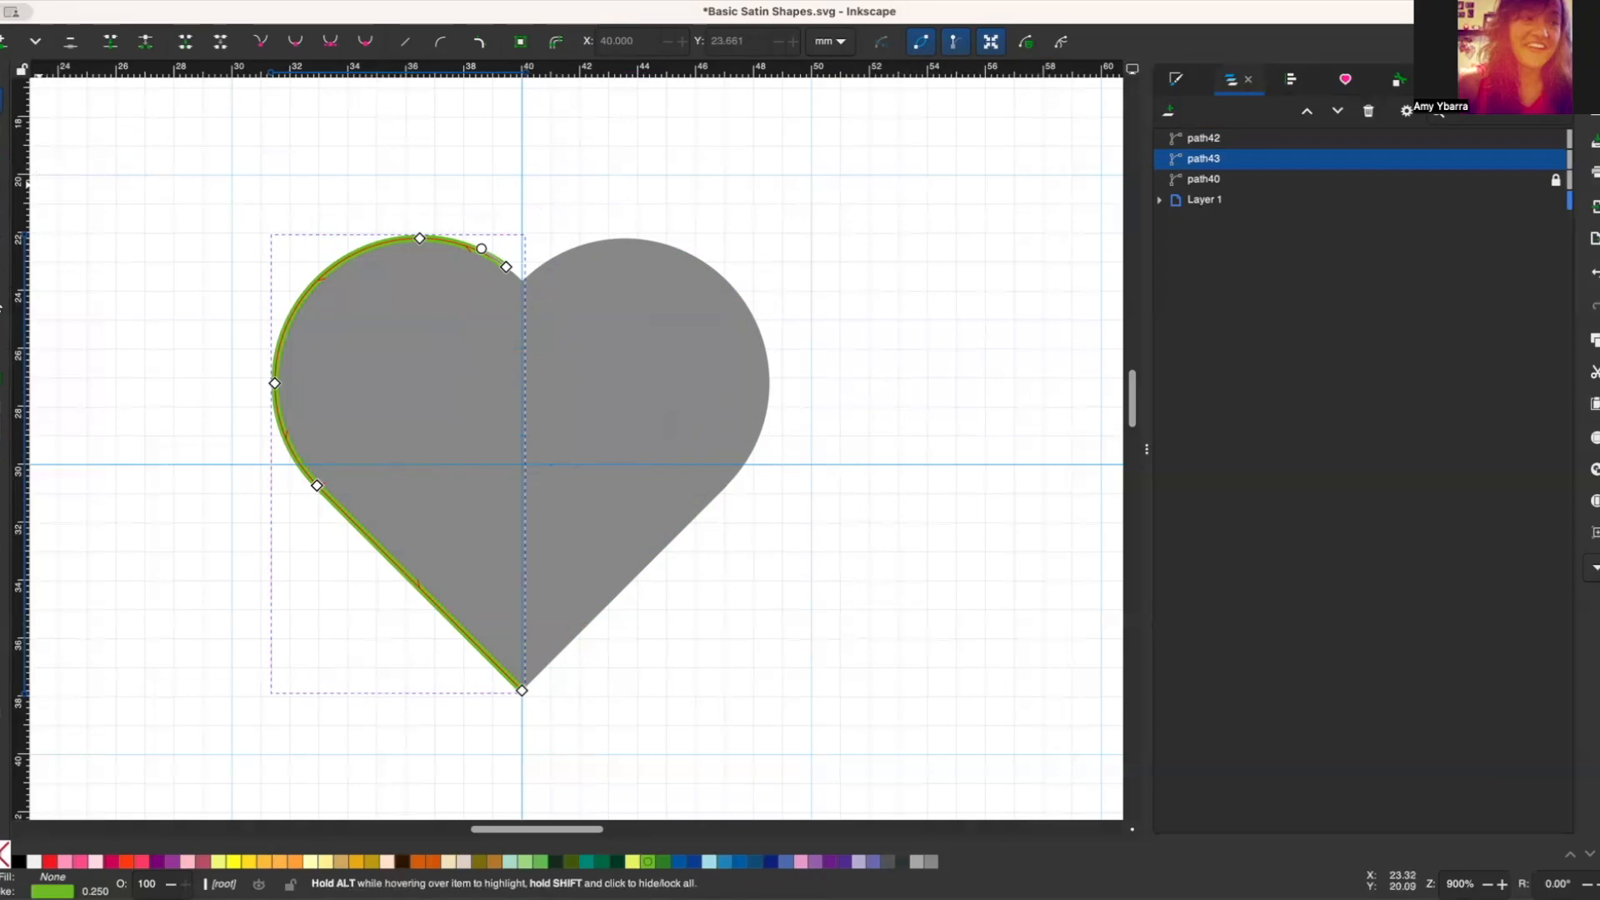
Step: Draw a straight vertical line about 16.6 mm long on the centre guide, from just below the heart's tip to above the cleft
{"action": "key", "text": "b"}
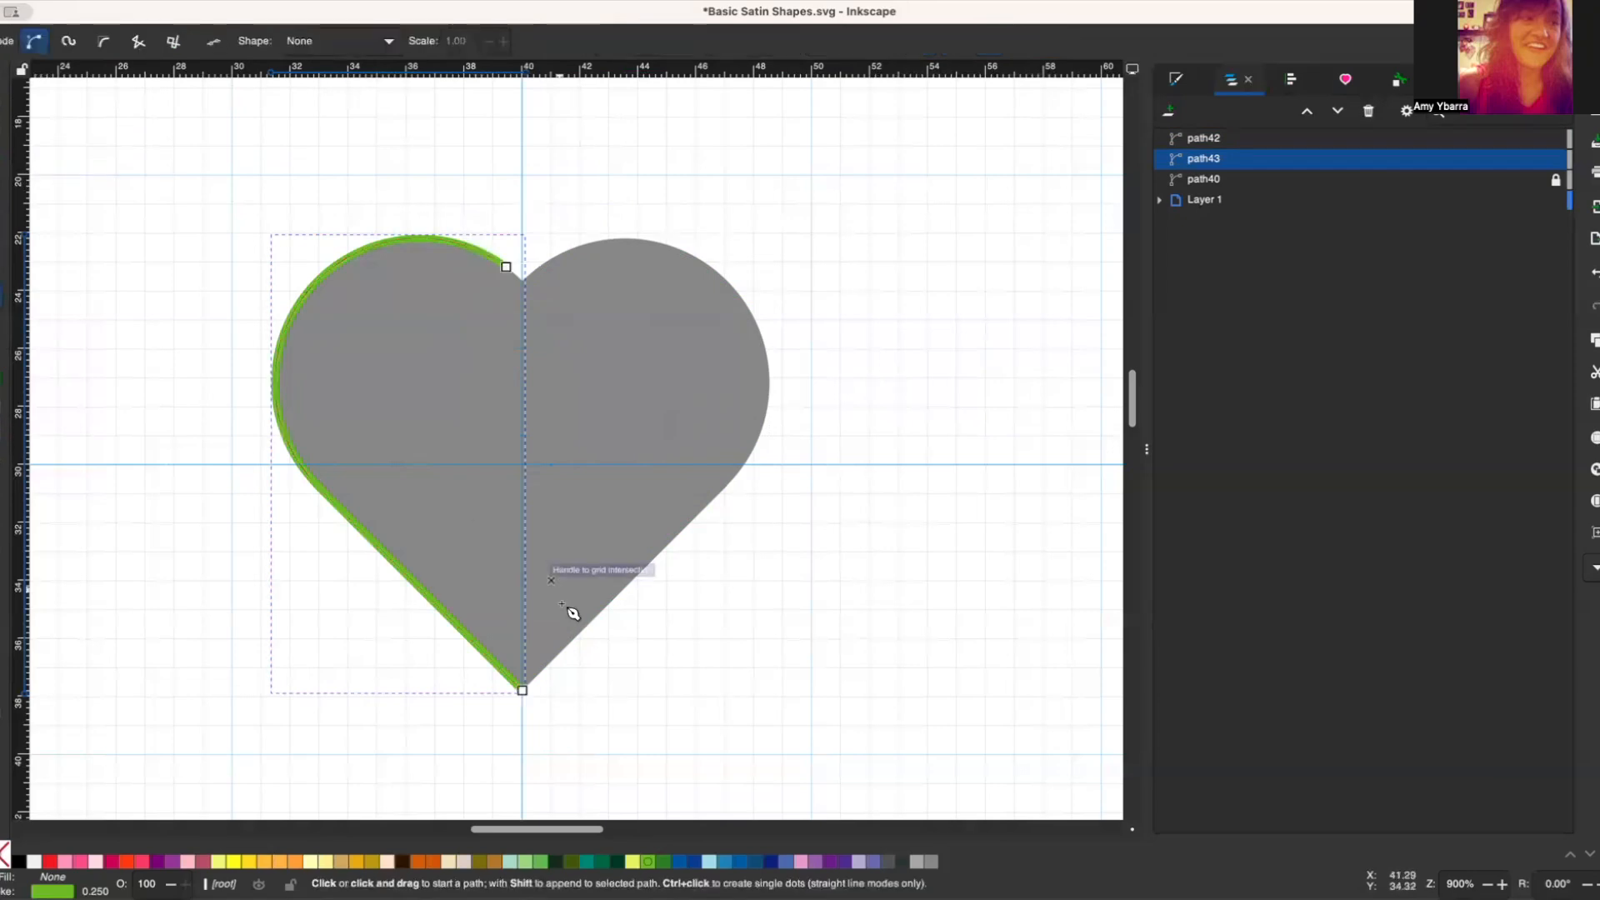
{"action": "left_click", "coordinate": [523, 713]}
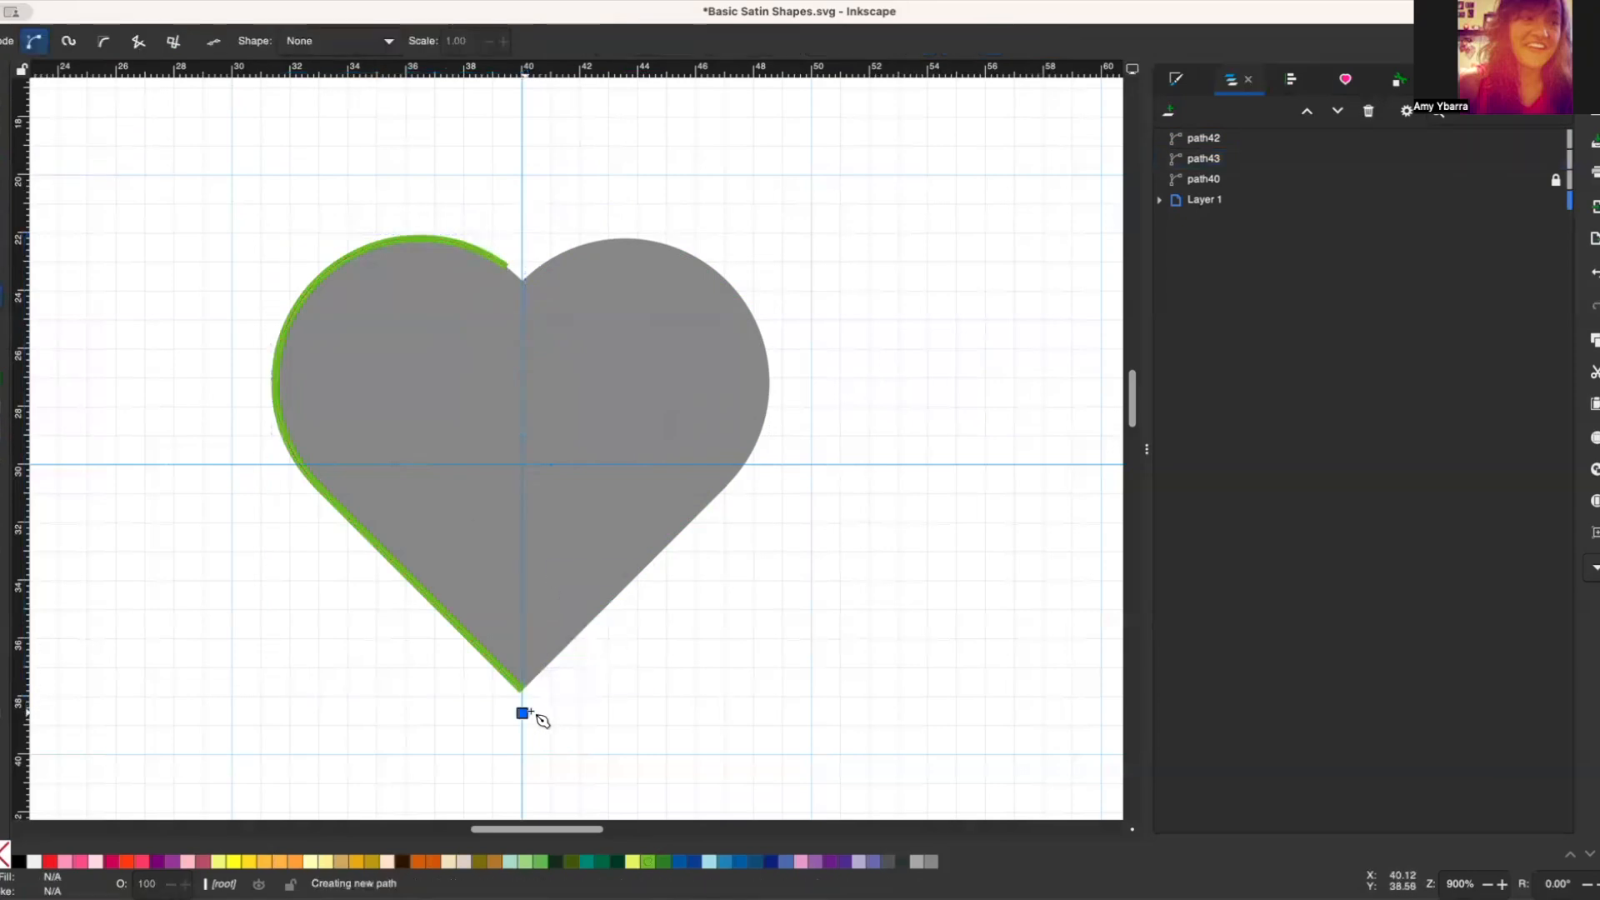
{"action": "double_click", "coordinate": [526, 231]}
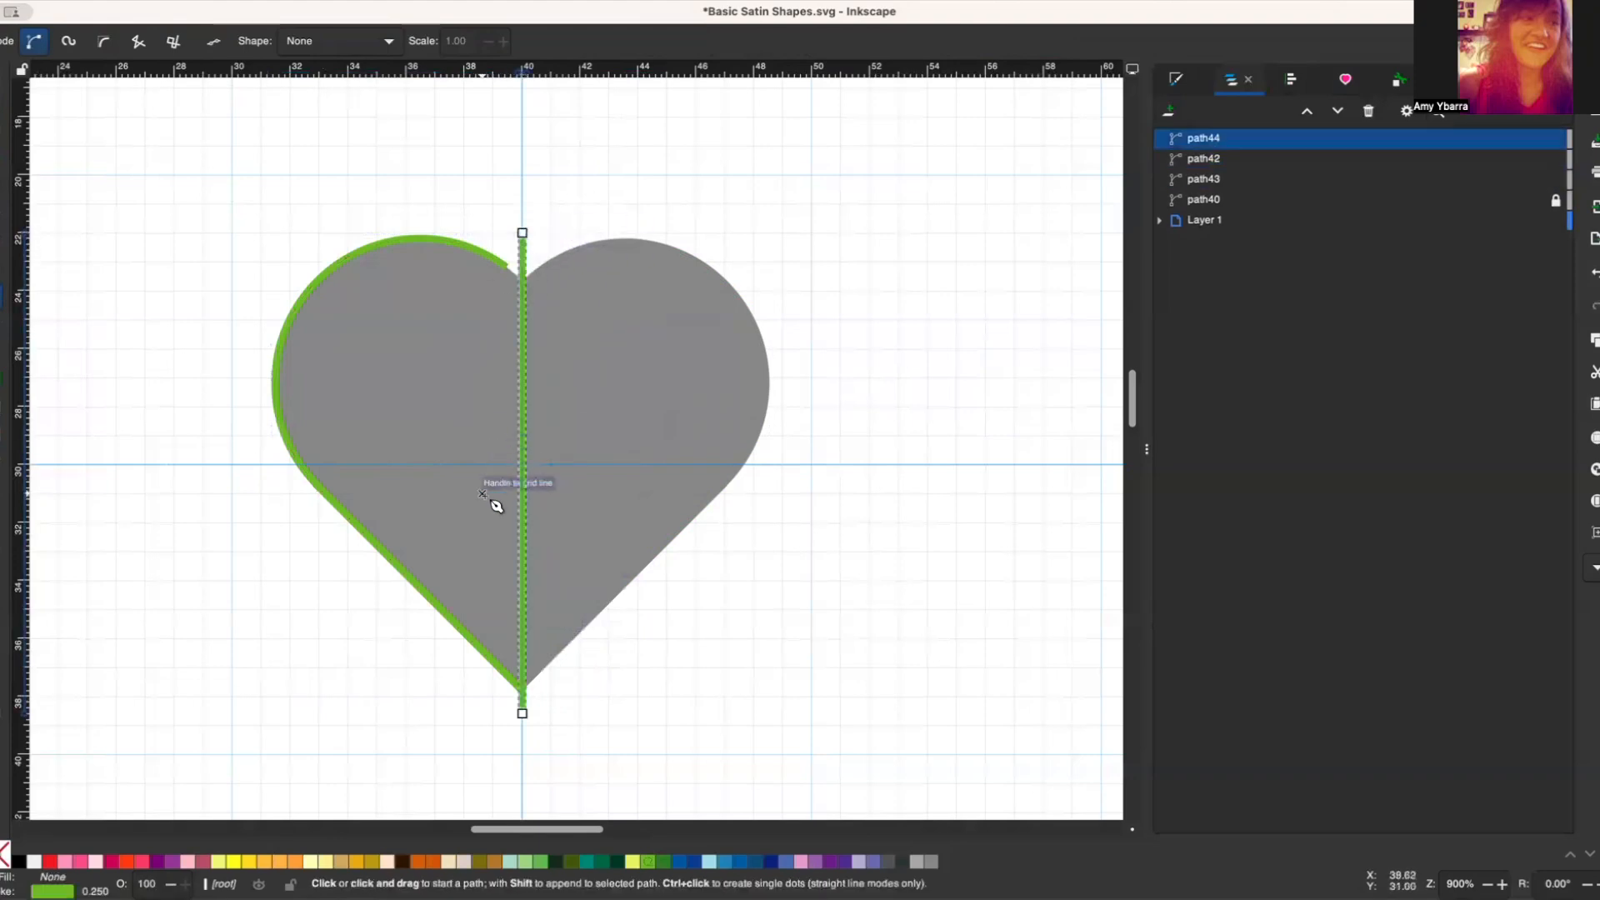
Step: Shorten the left half outline at the heart's bottom tip by adding a node just before its end and deleting the end node
{"action": "key", "text": "n"}
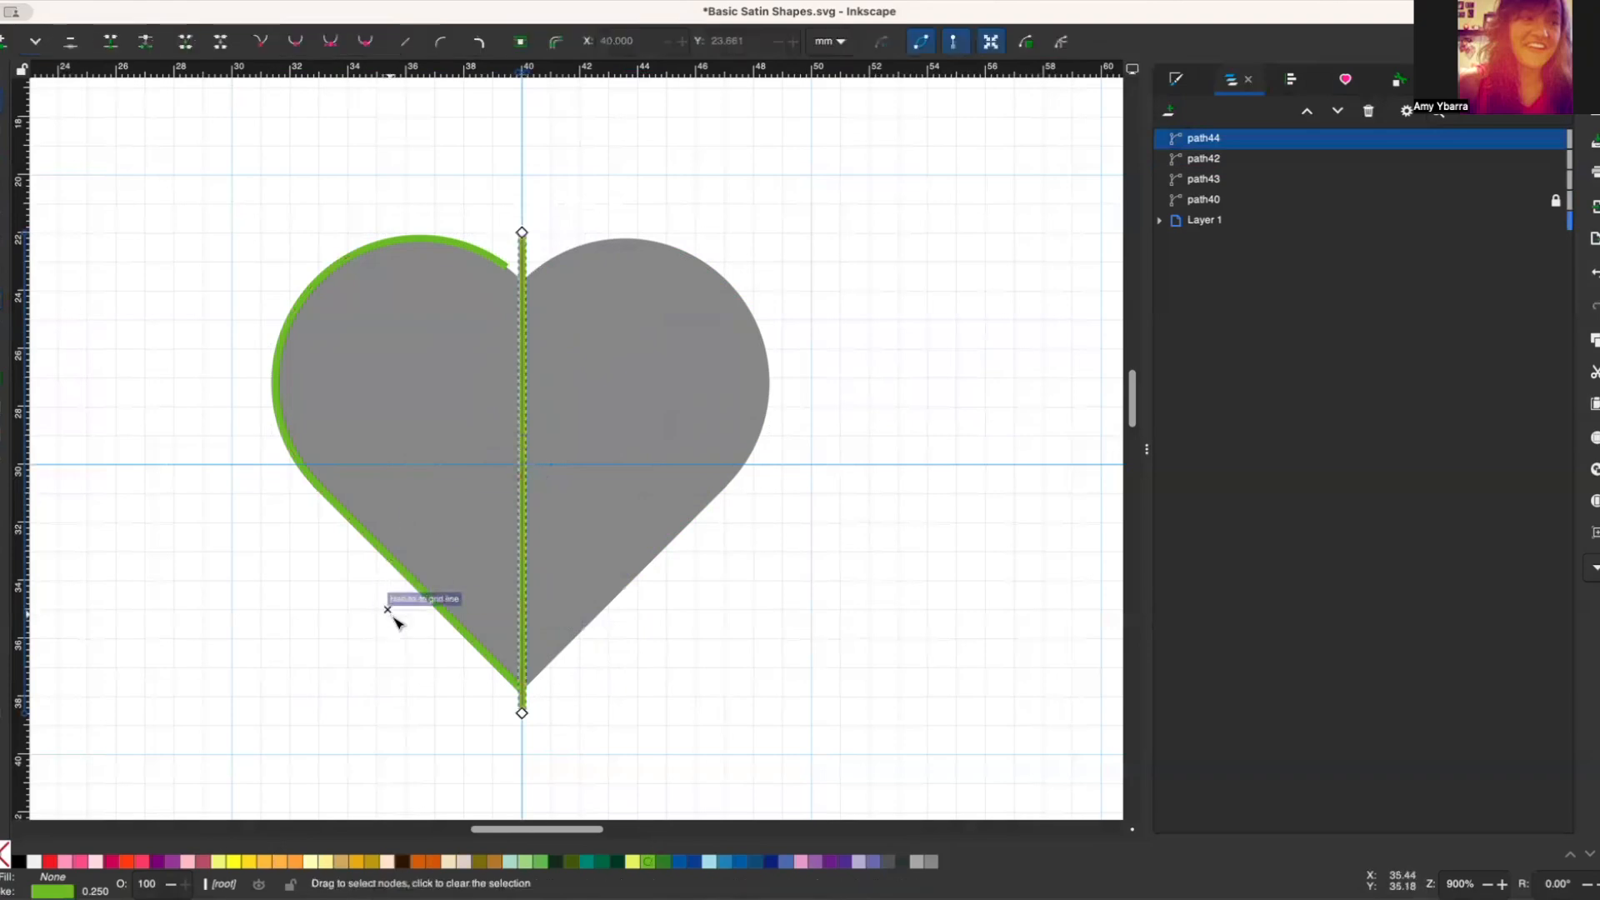
{"action": "left_click", "coordinate": [457, 631]}
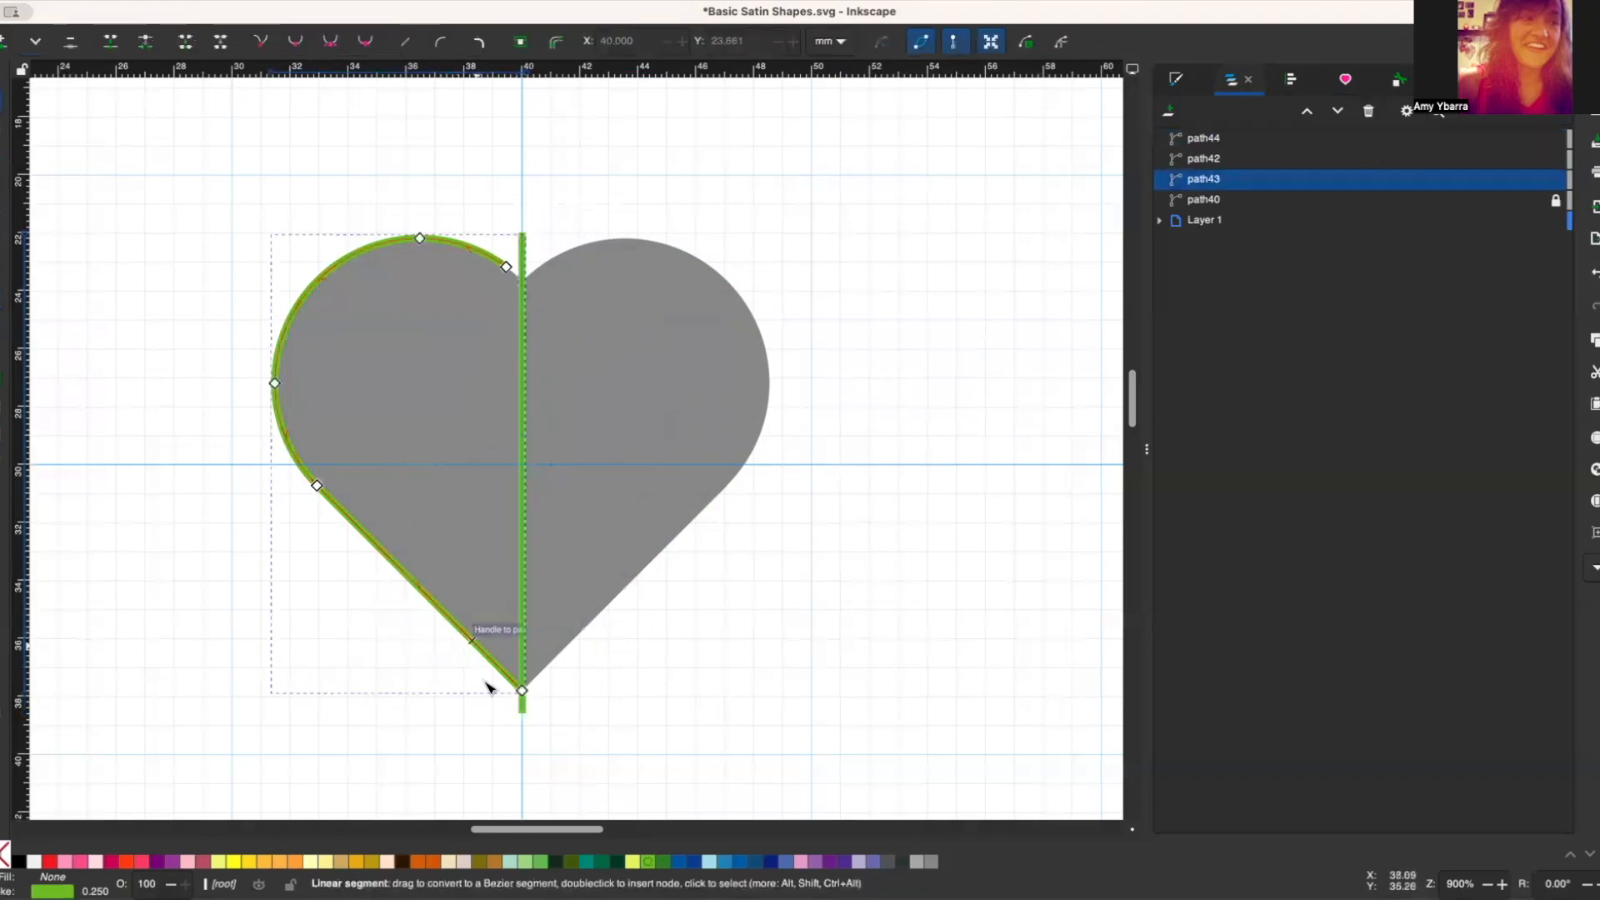
{"action": "left_click", "coordinate": [520, 688]}
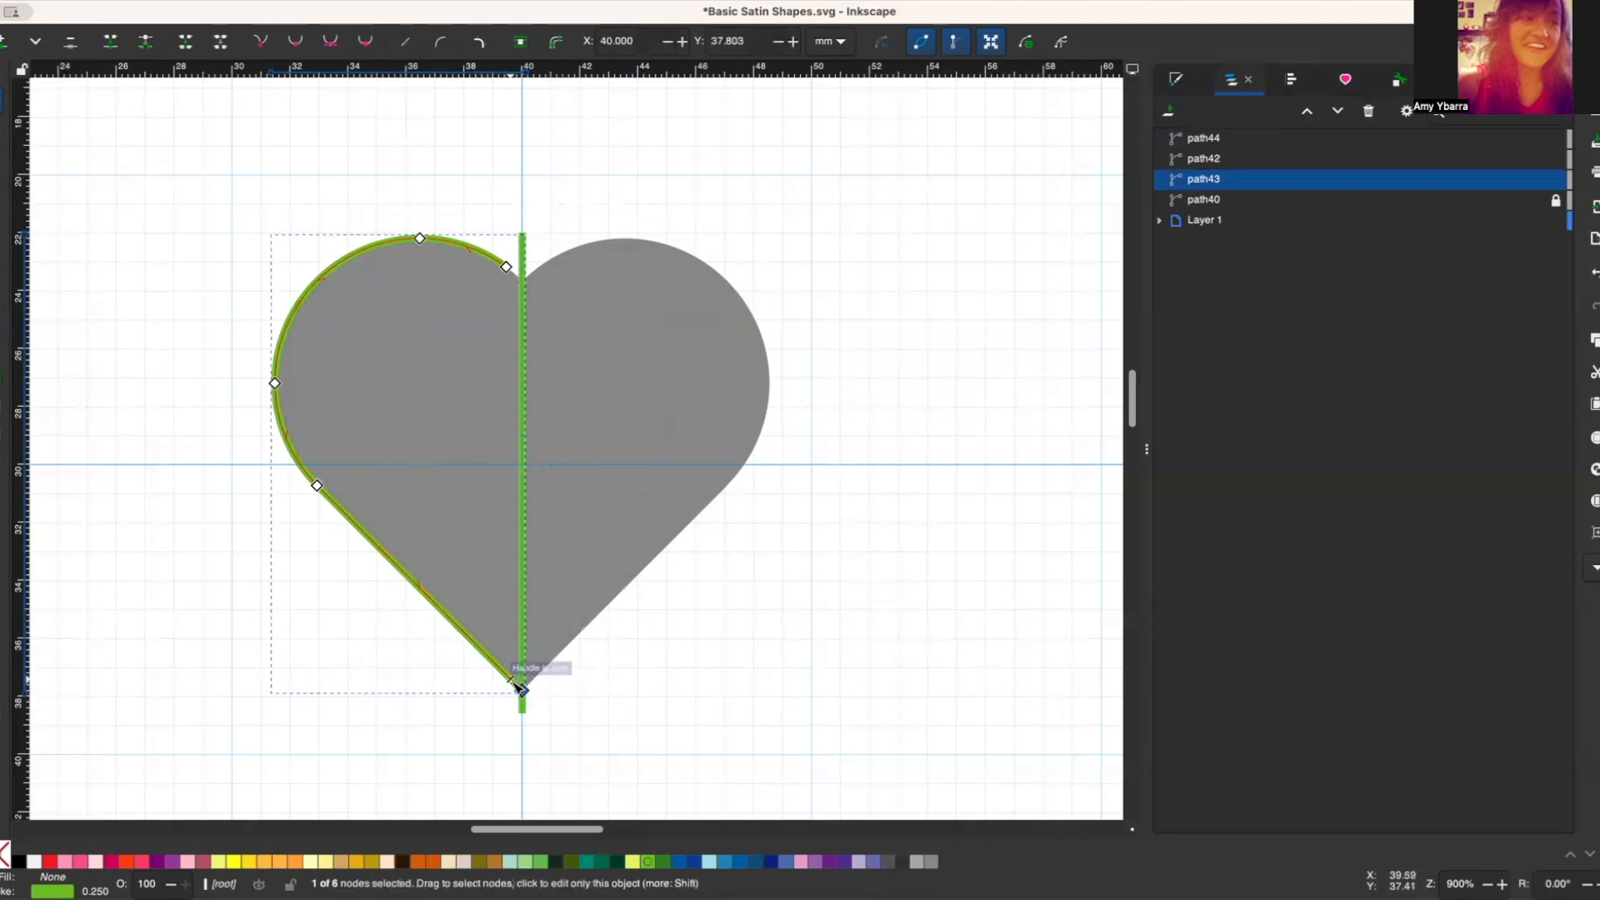
{"action": "left_click", "coordinate": [520, 688], "text": "shift"}
{"action": "left_click", "coordinate": [522, 692]}
{"action": "key", "text": "Delete"}
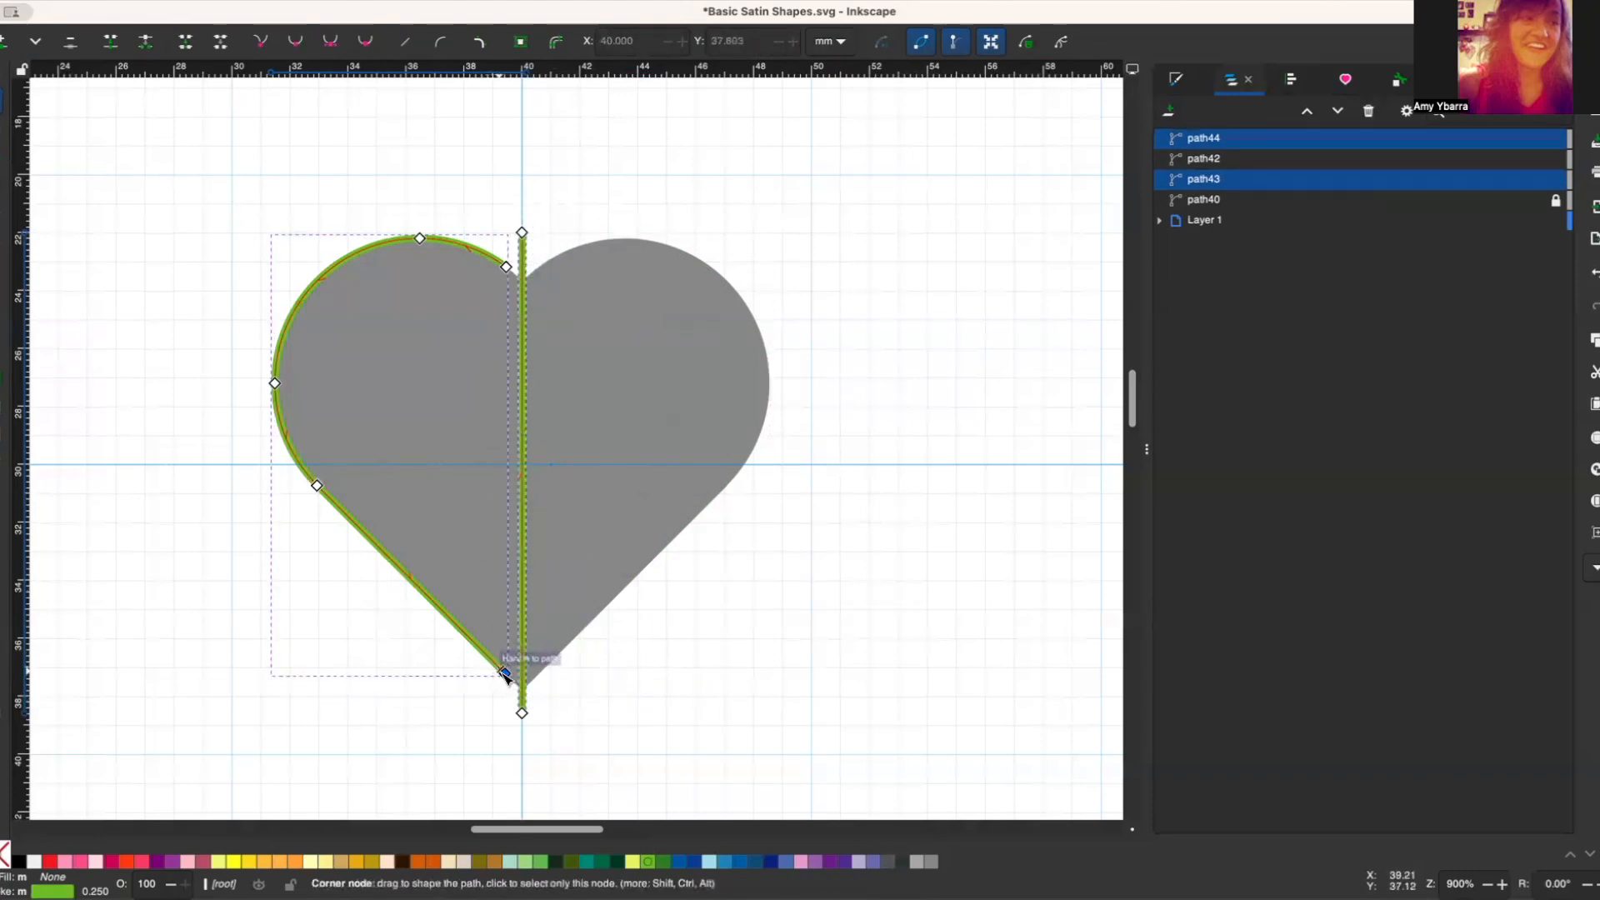
Step: Move the centre line's bottom node to Y 38 mm and its top node to Y 23 mm
{"action": "left_click_drag", "start_coordinate": [505, 675], "coordinate": [524, 708]}
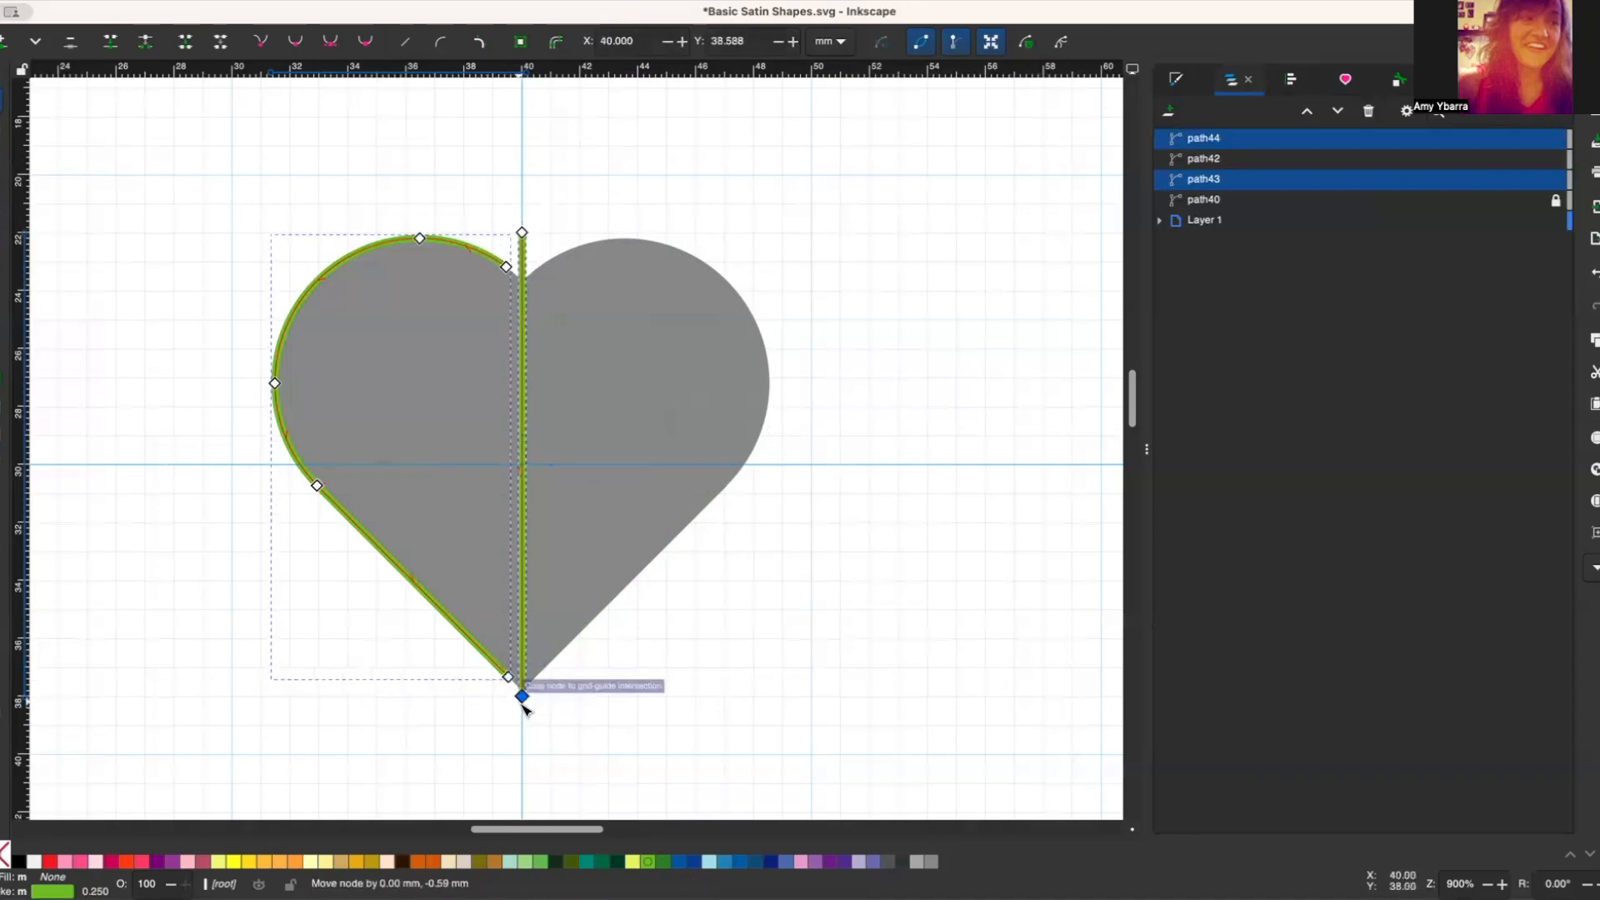
{"action": "left_click_drag", "start_coordinate": [523, 234], "coordinate": [524, 262]}
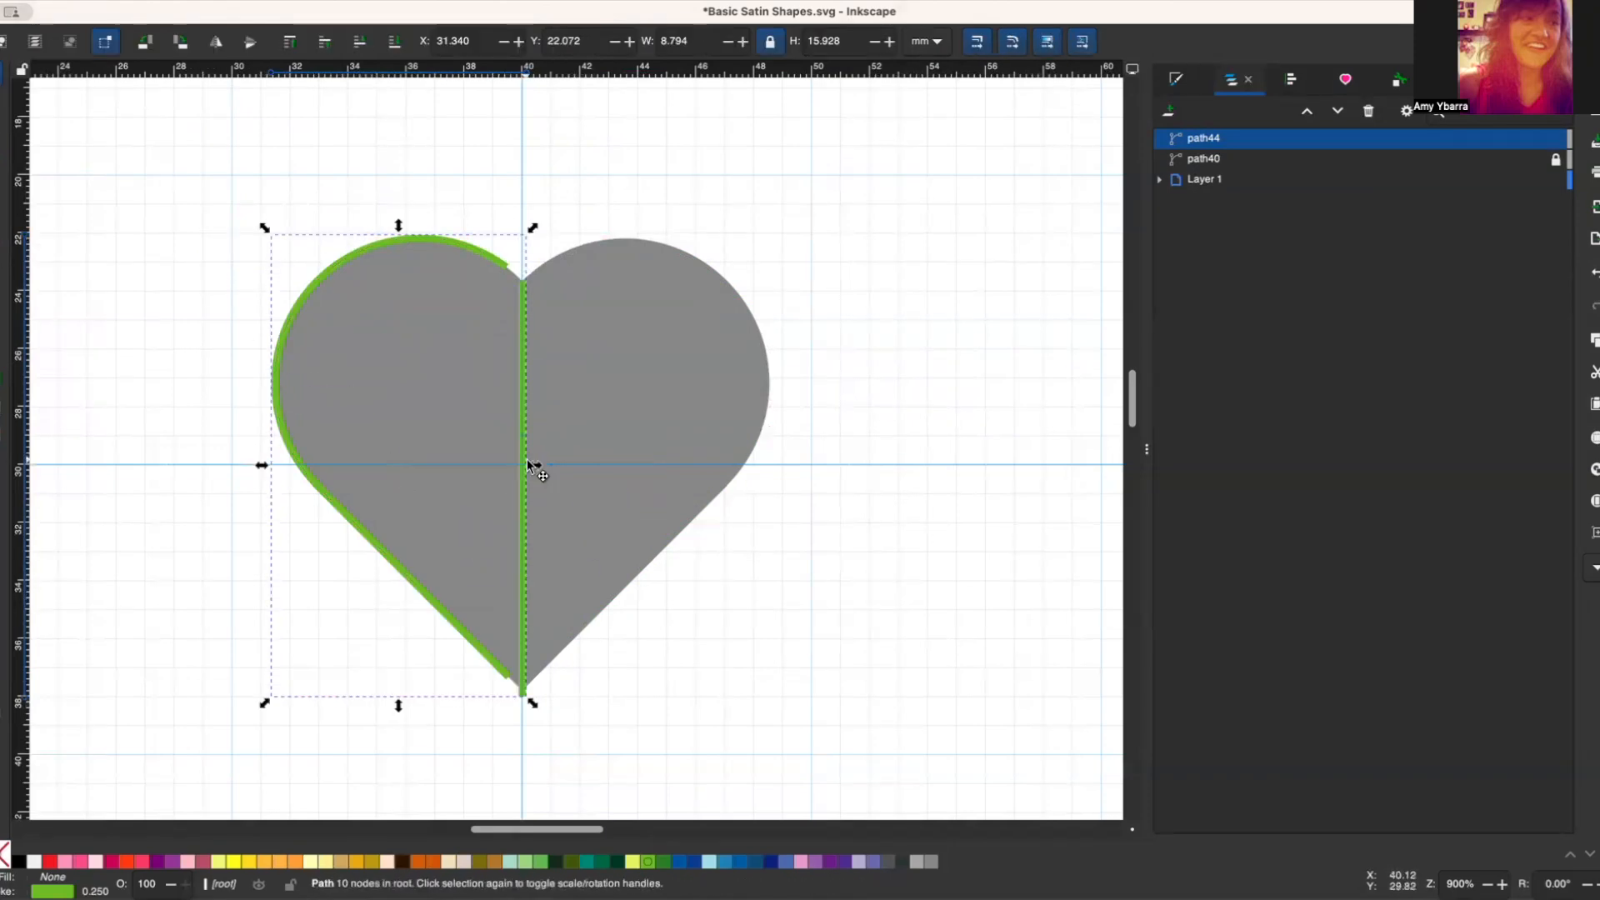
Step: Combine the centre line with the left half outline and lower the line's top node to Y 25 mm
{"action": "key", "text": "n"}
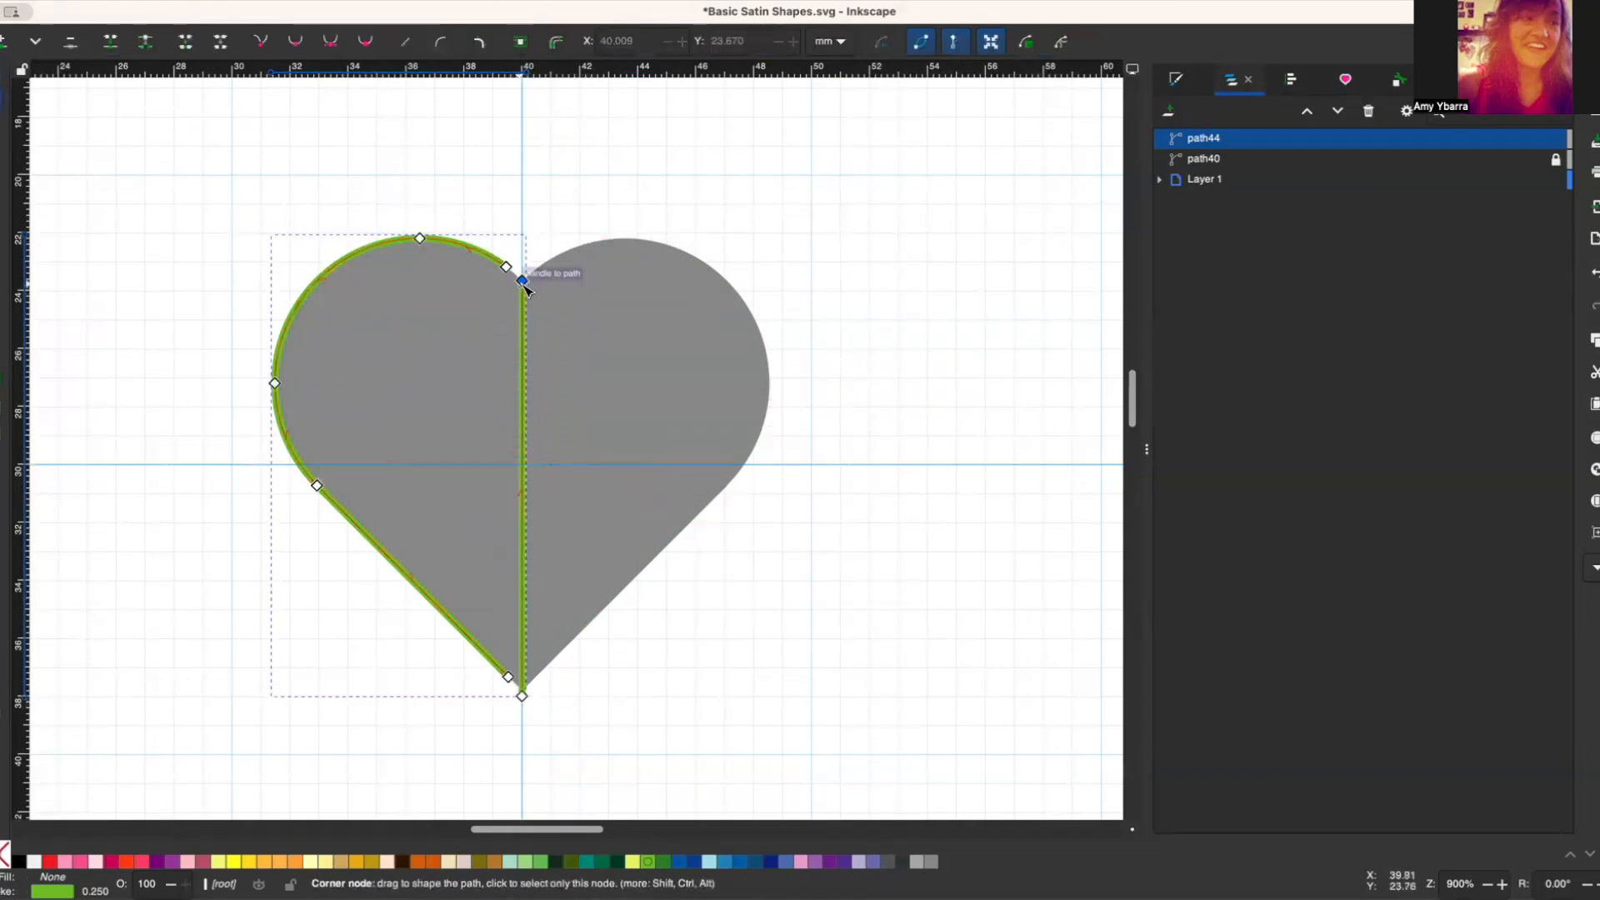
{"action": "left_click_drag", "start_coordinate": [526, 290], "coordinate": [525, 377]}
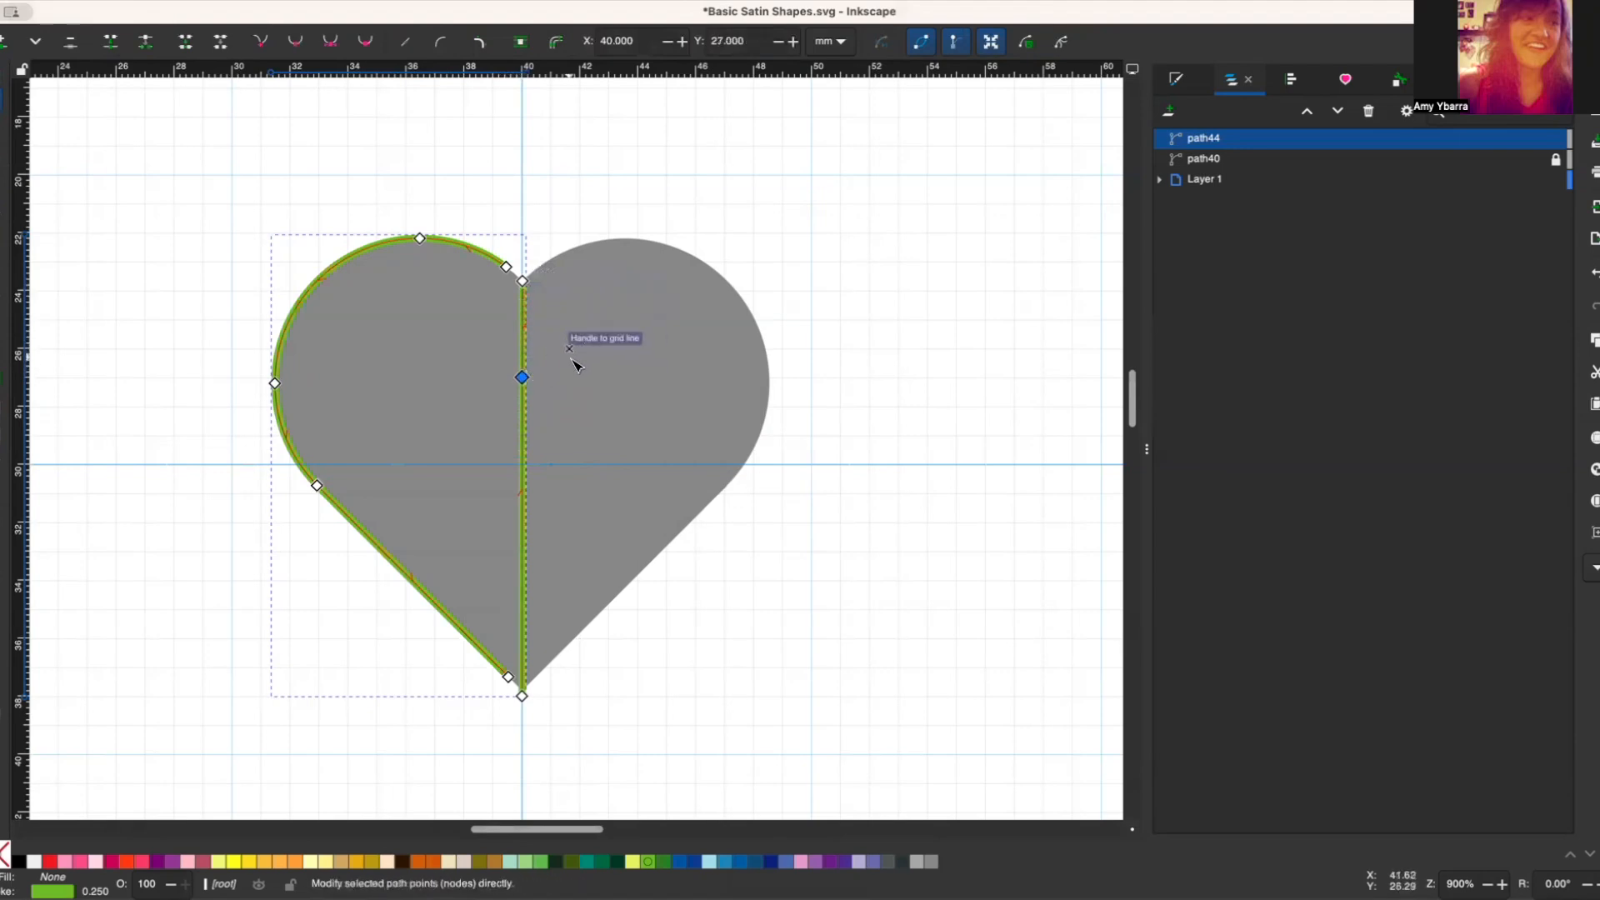
{"action": "left_click_drag", "start_coordinate": [528, 281], "coordinate": [522, 321]}
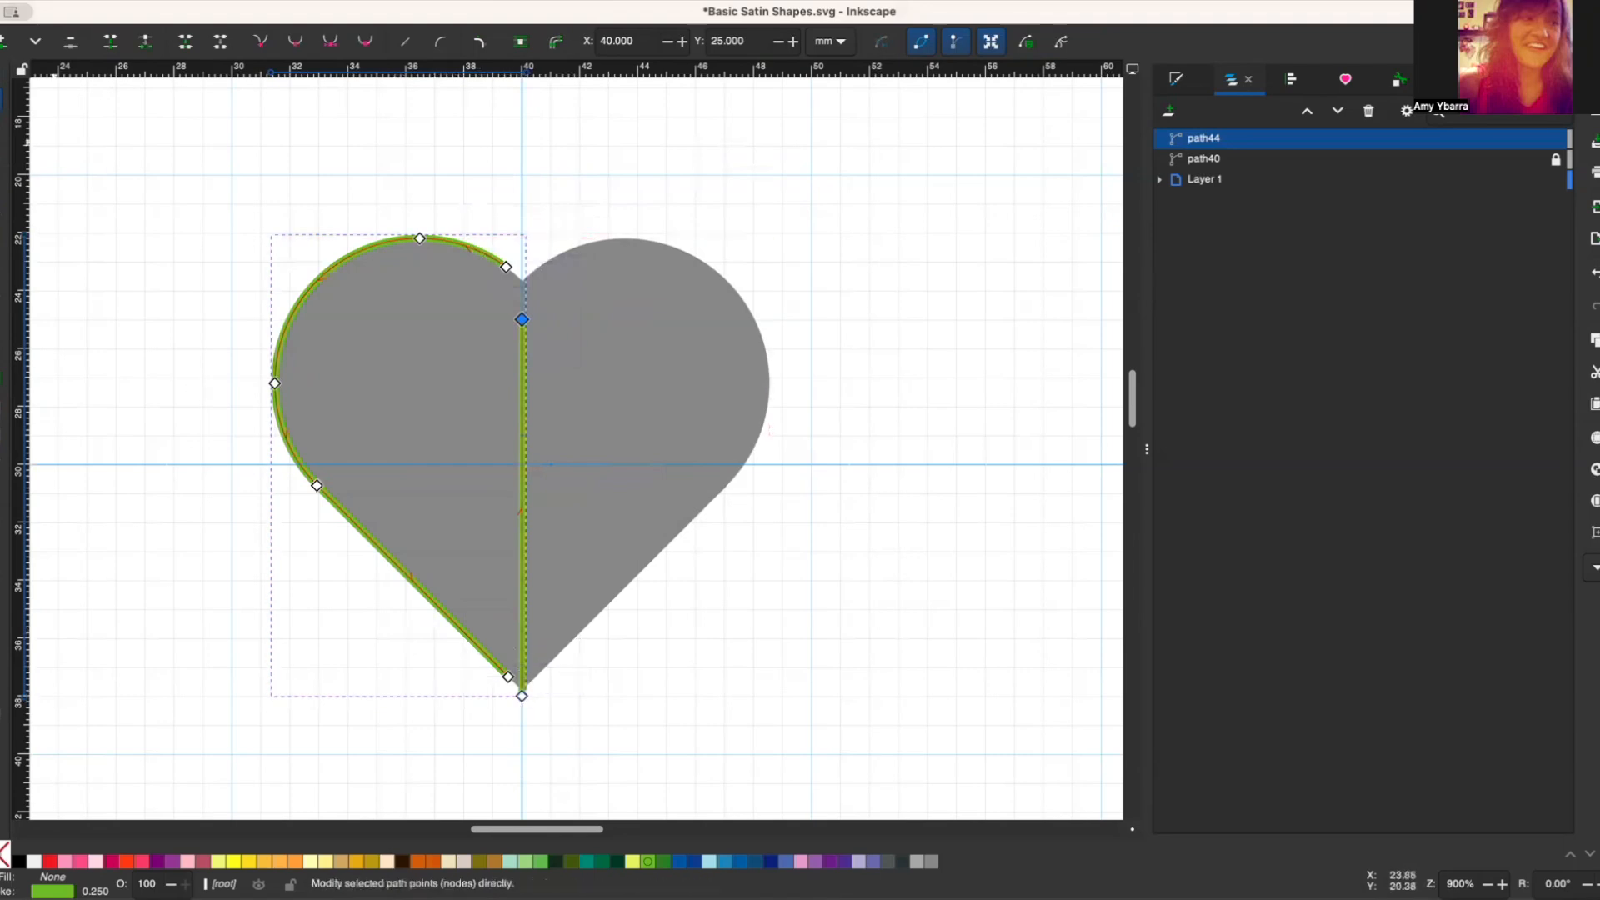
Step: Preview the left half as a custom satin column in the Embroidery Params and apply the settings
{"action": "key", "text": "s"}
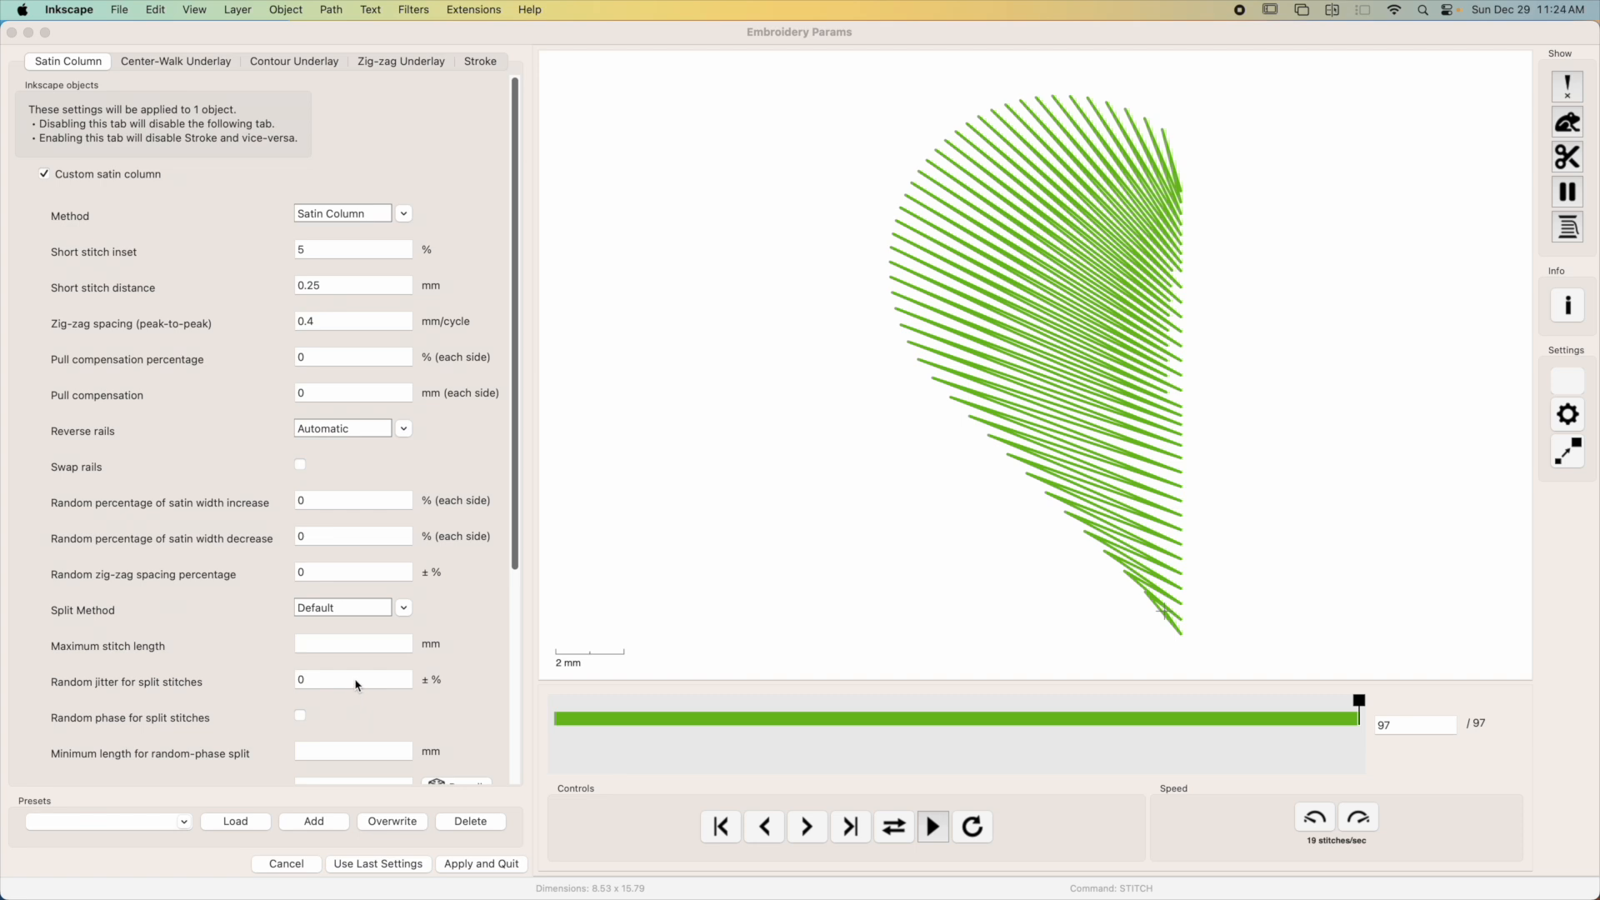
{"action": "left_click", "coordinate": [479, 867]}
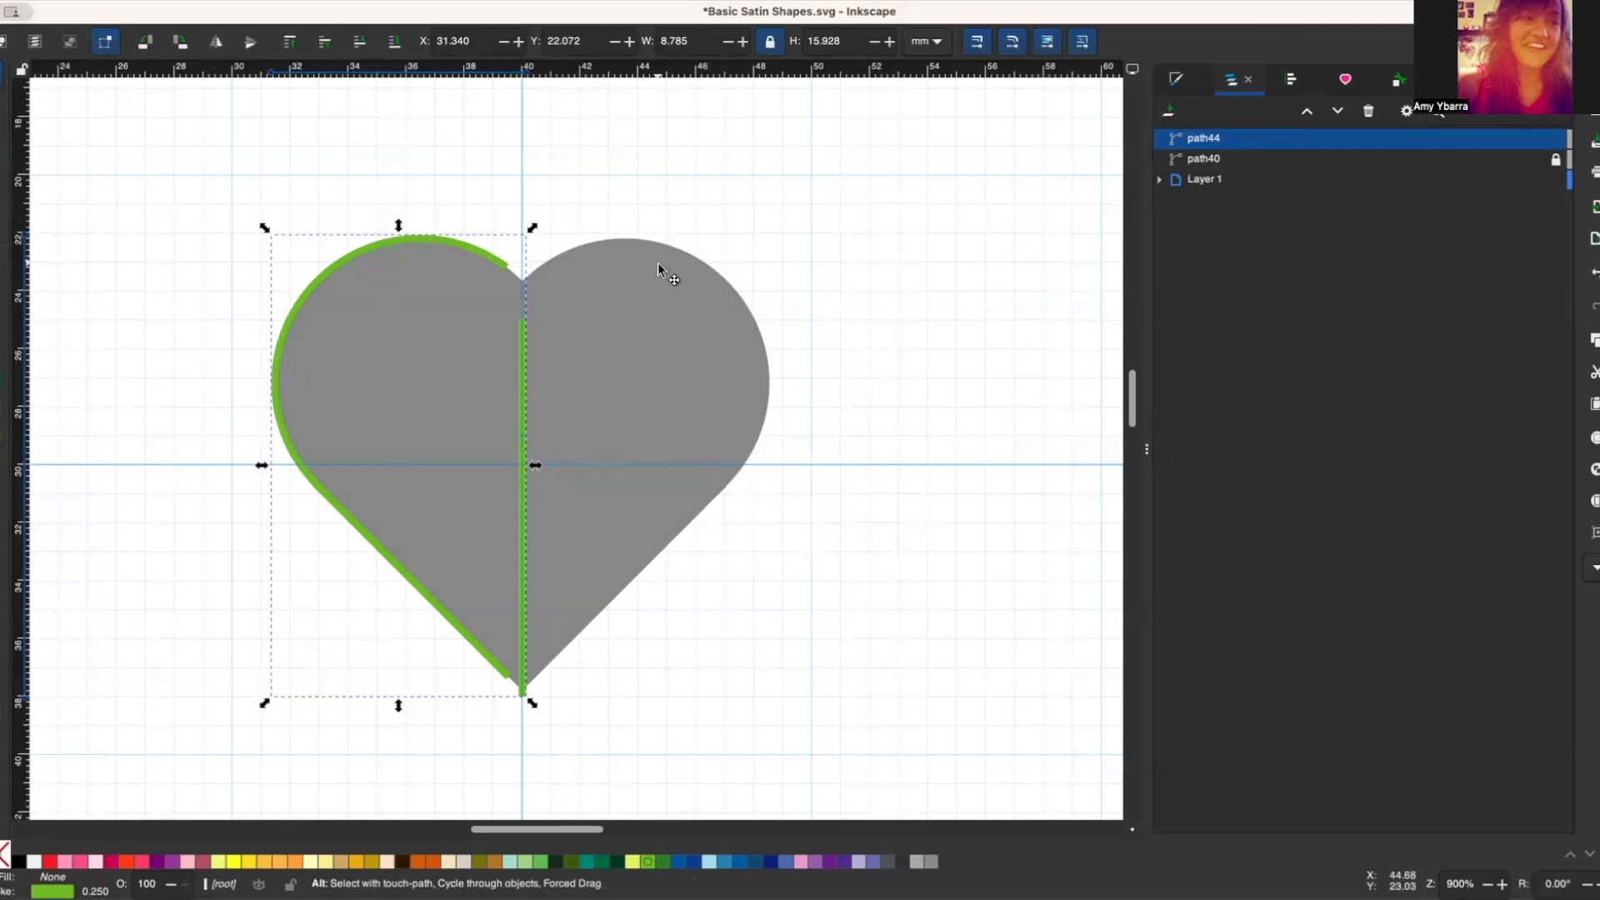
Step: Duplicate the left satin half, flip the copy horizontally and place it over the right half of the heart
{"action": "key", "text": "ctrl+d"}
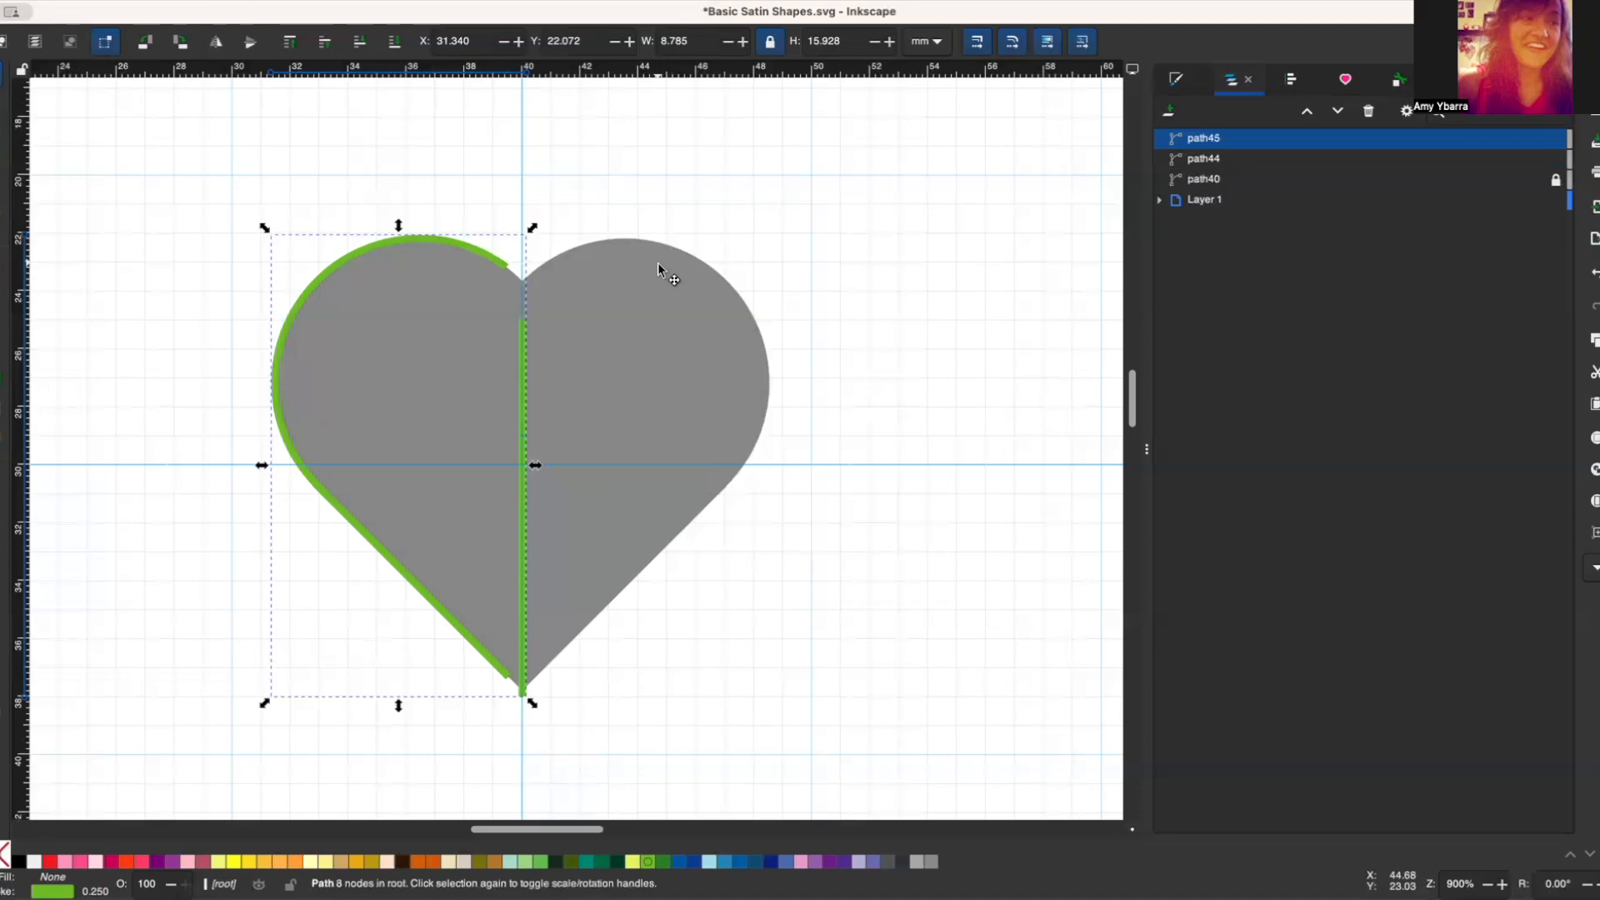
{"action": "left_click", "coordinate": [219, 44]}
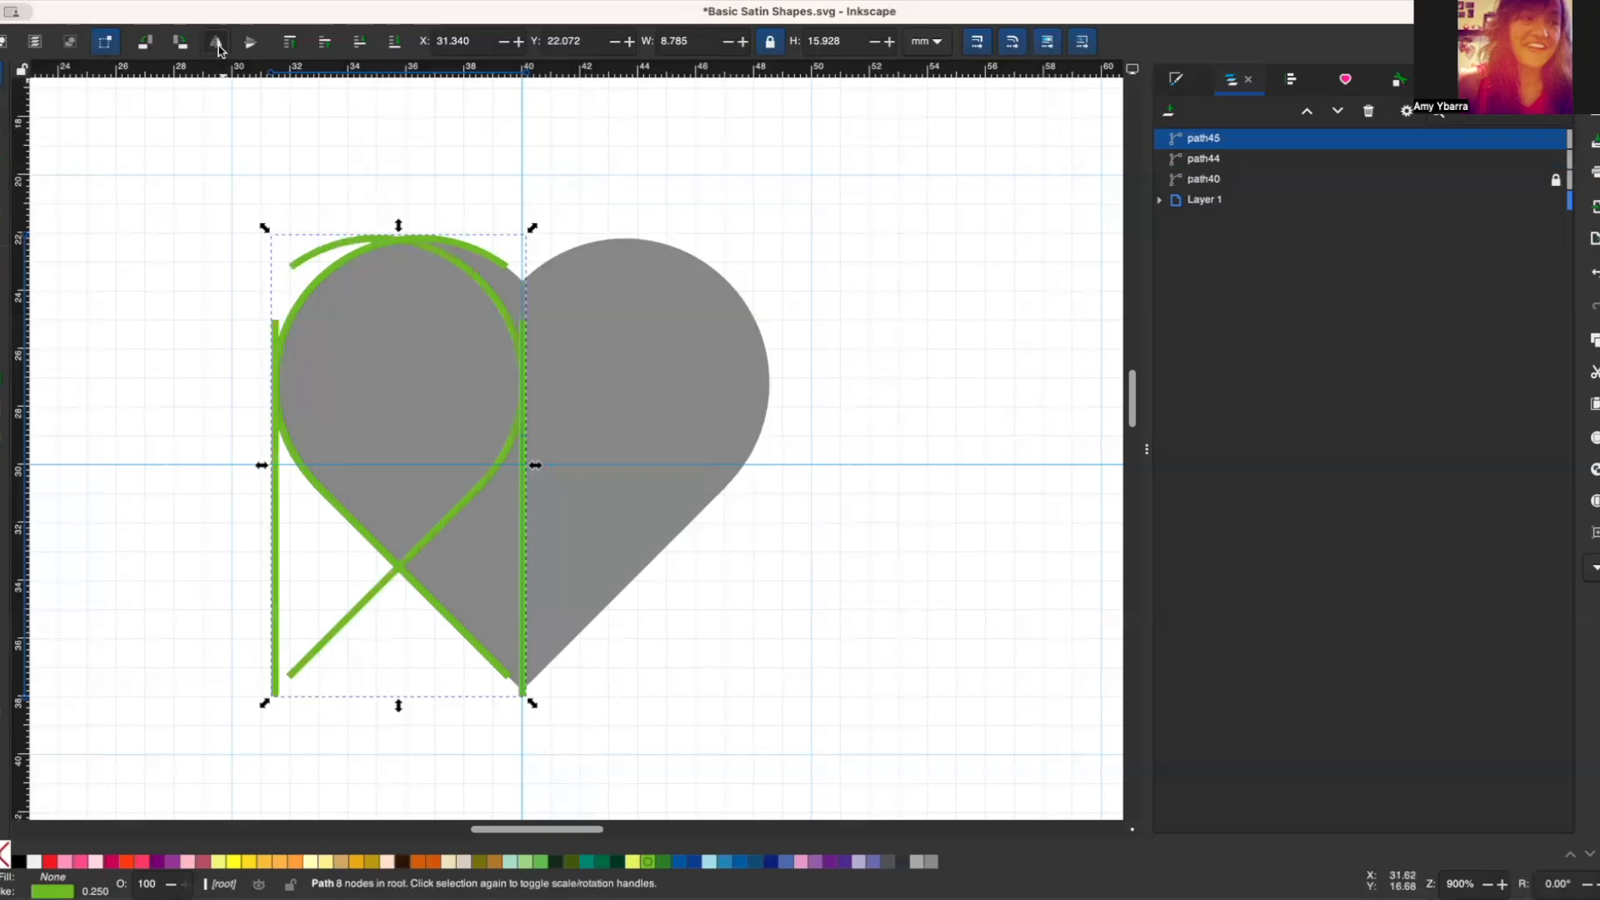
{"action": "left_click_drag", "start_coordinate": [397, 237], "coordinate": [648, 245]}
{"action": "left_click_drag", "start_coordinate": [202, 193], "coordinate": [707, 533]}
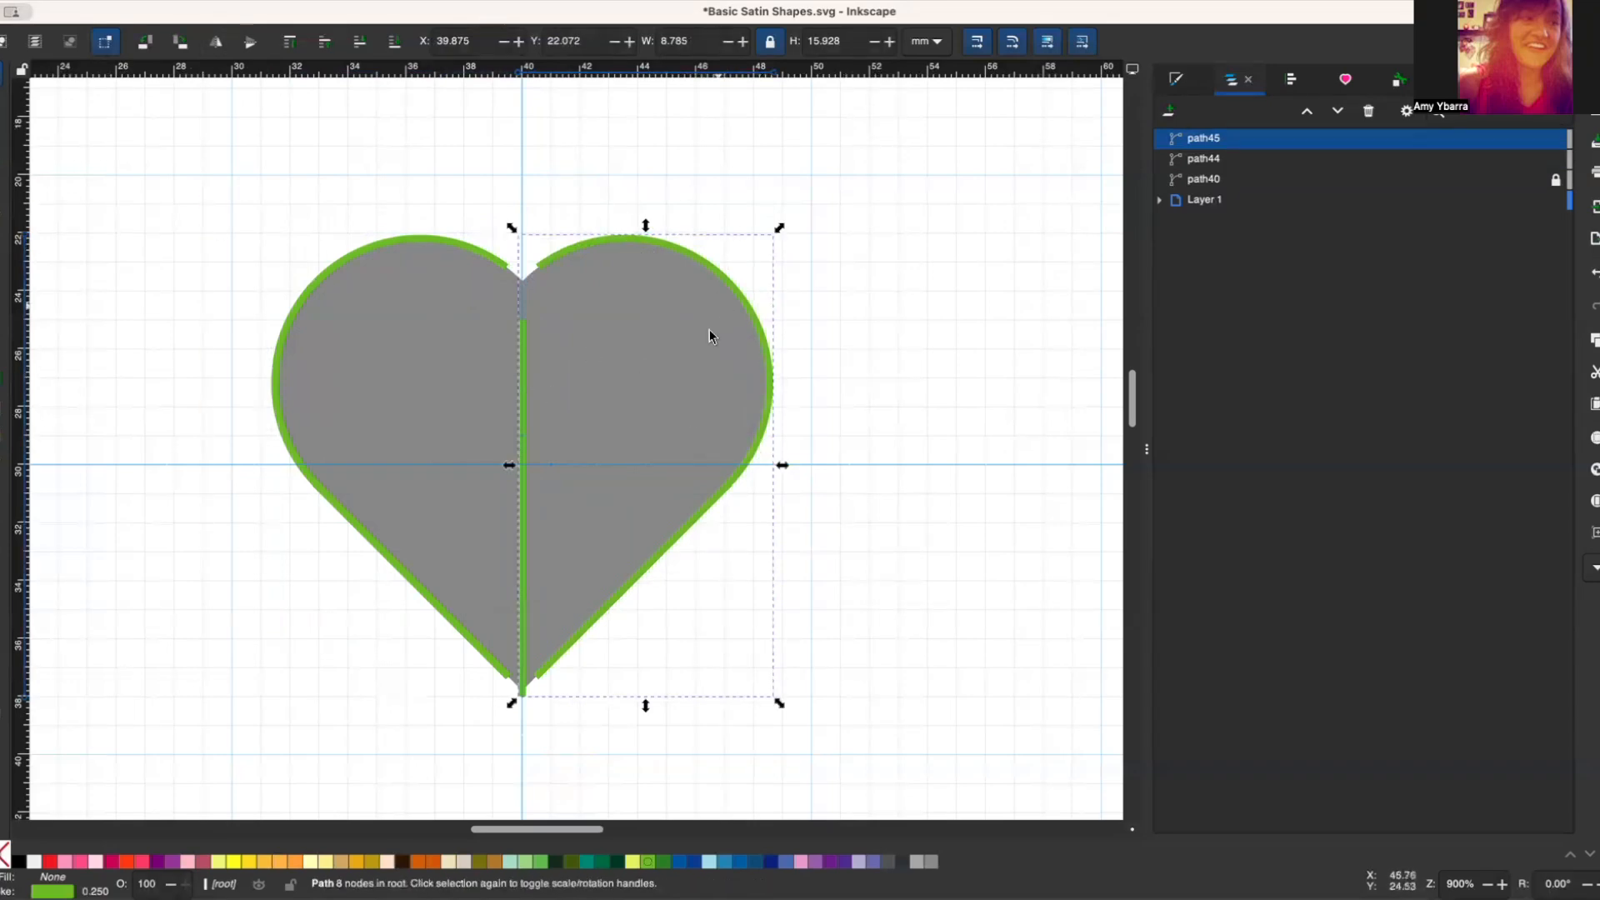
Step: Set the right satin half to Reverse both rails with Trim After enabled in the Embroidery Params and apply
{"action": "key", "text": "ctrl+shift+p"}
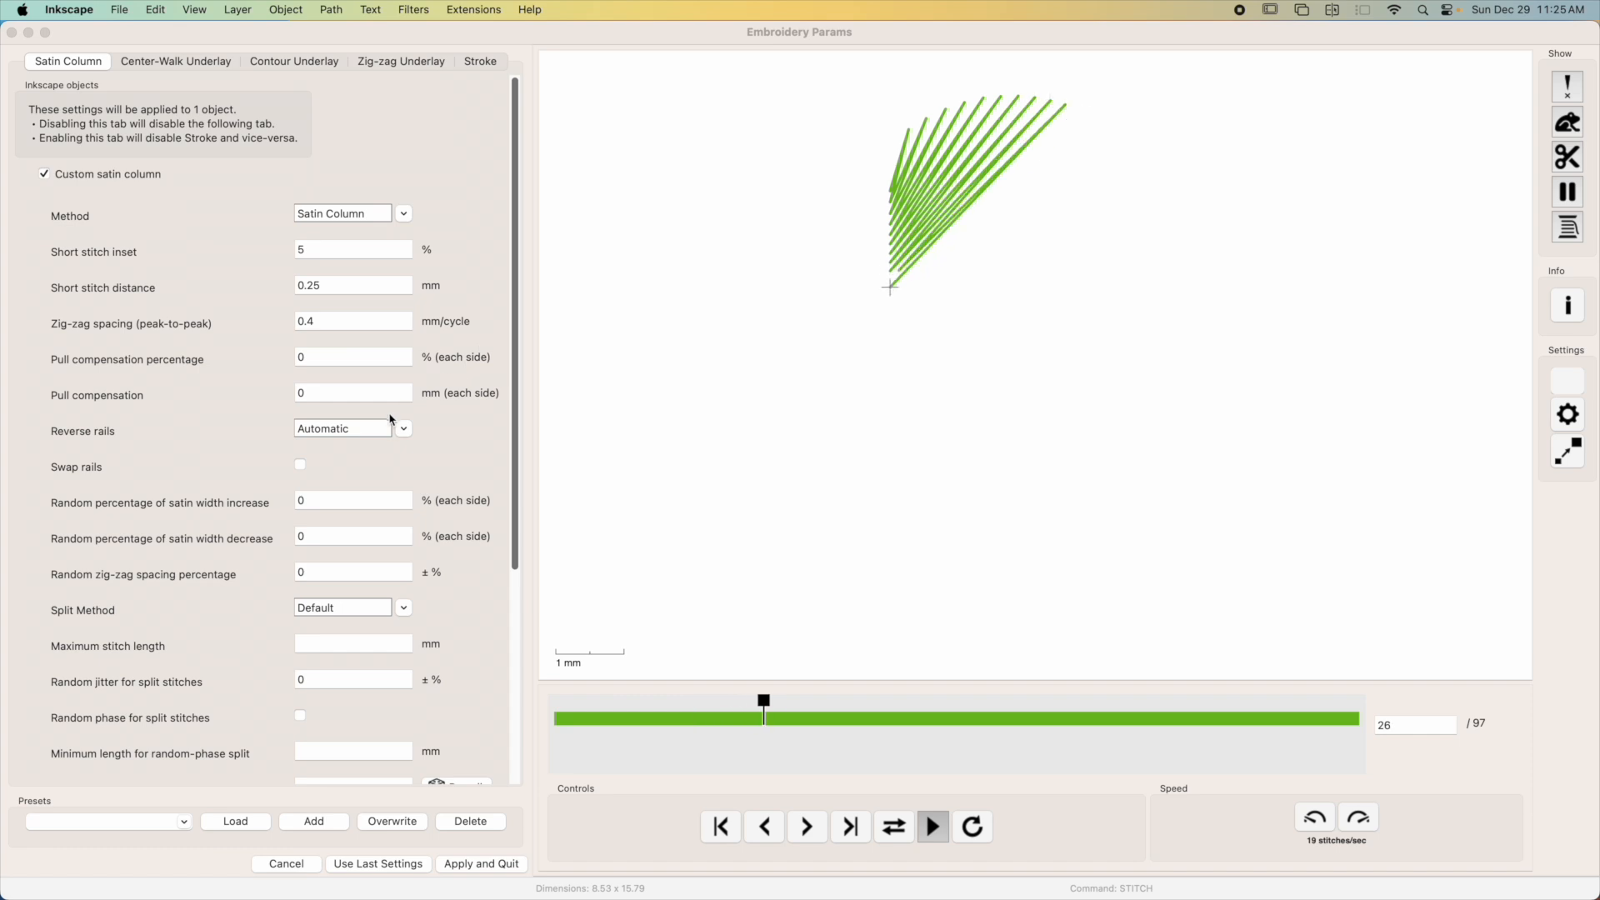
{"action": "left_click", "coordinate": [391, 427]}
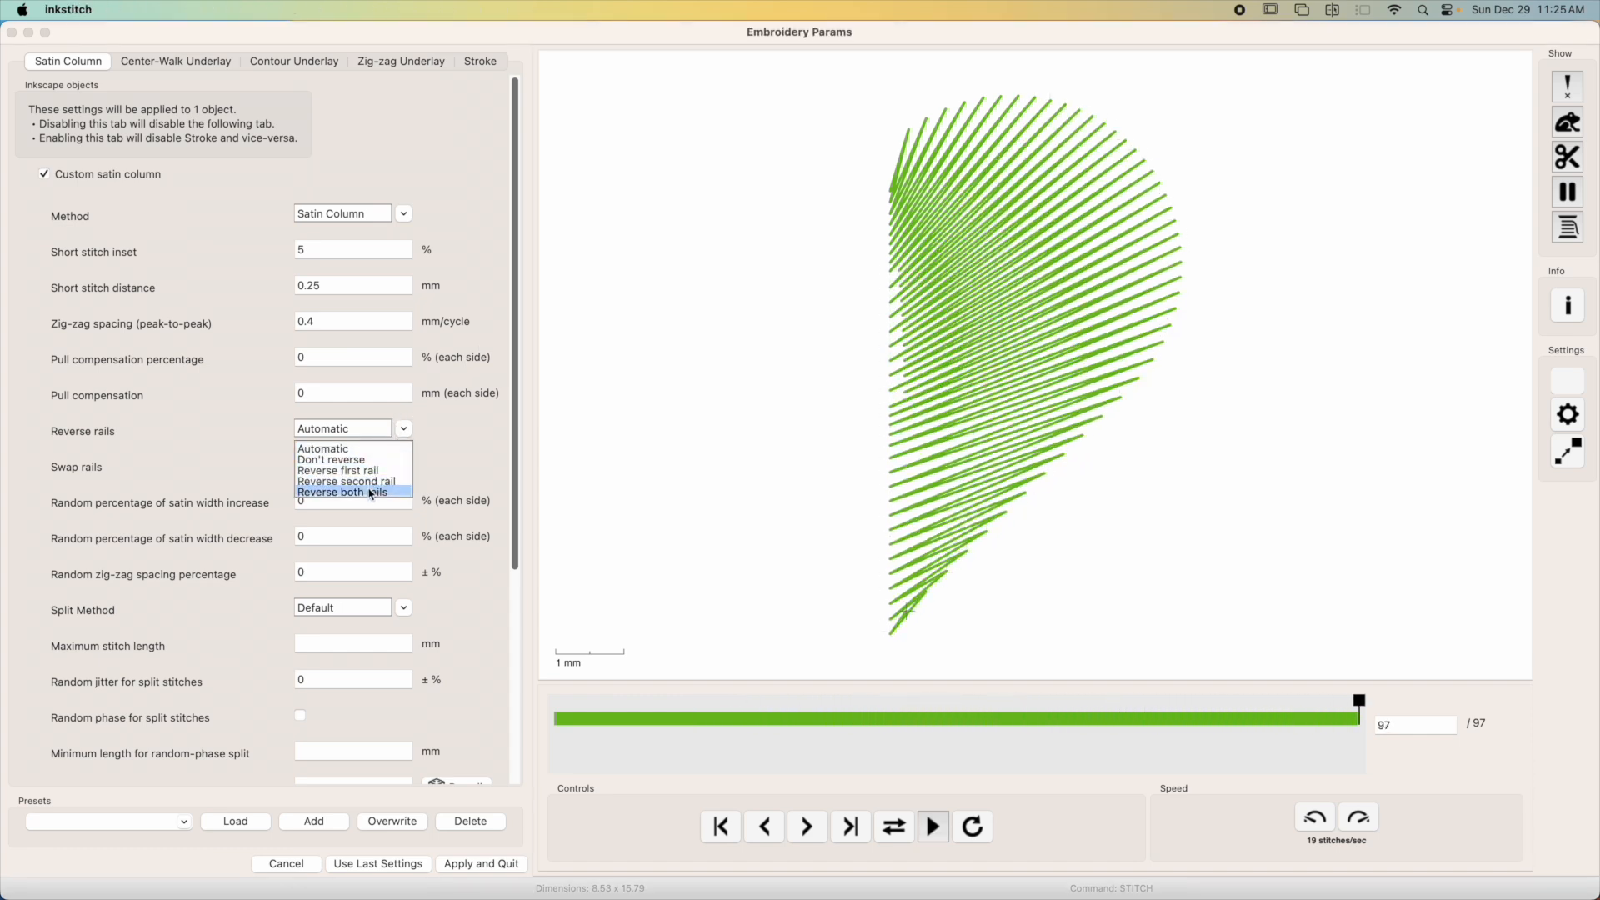
{"action": "left_click", "coordinate": [371, 493]}
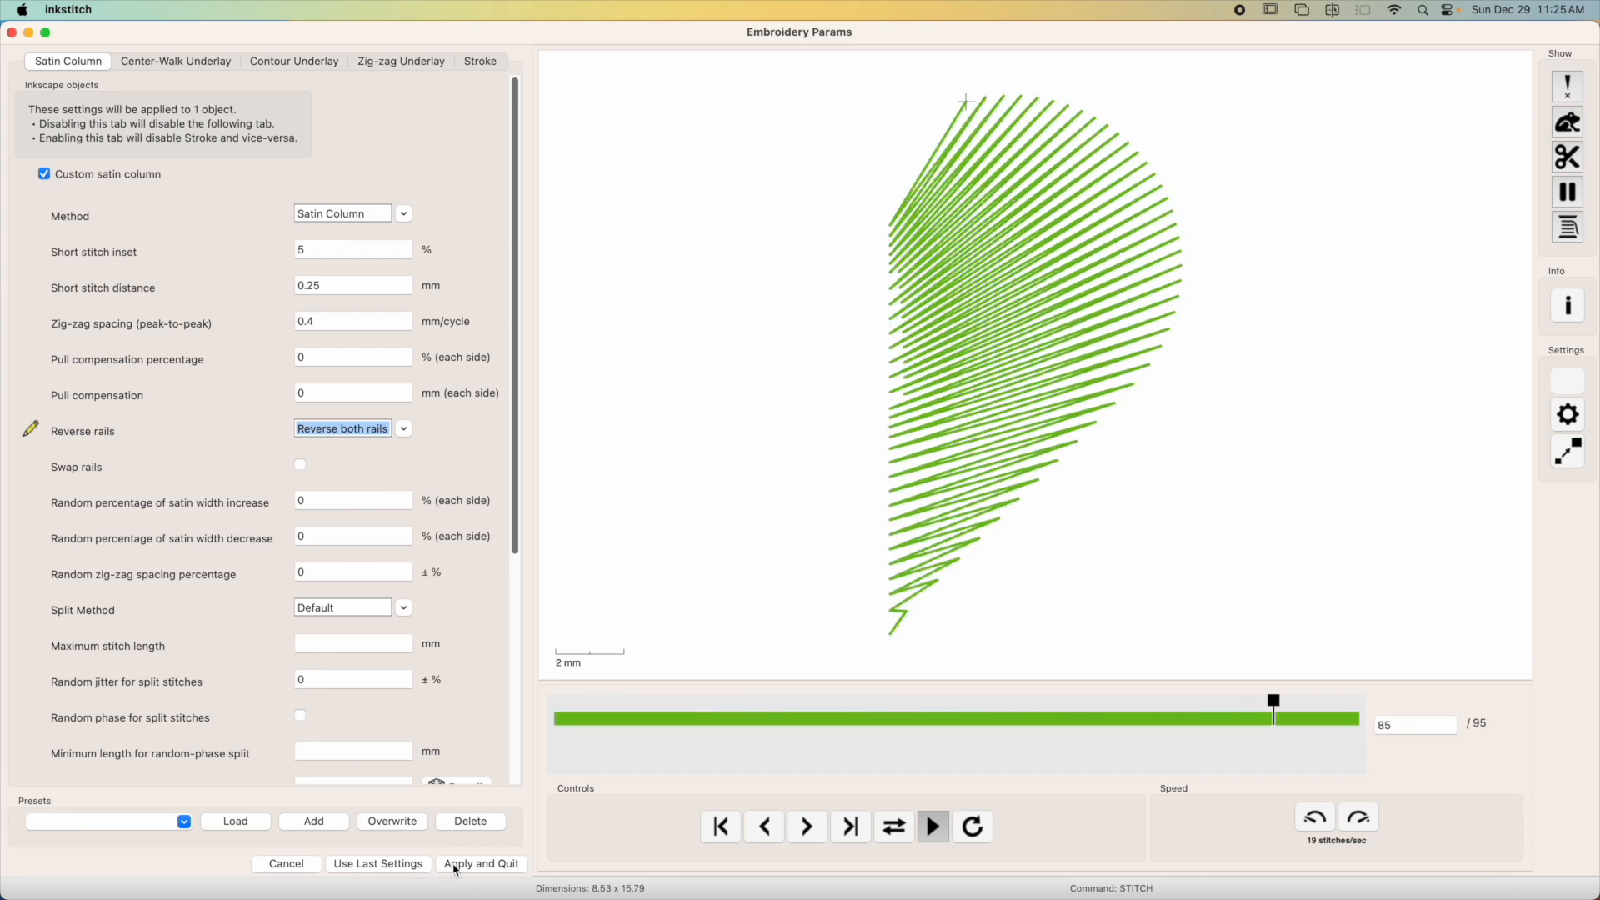
{"action": "left_click_drag", "start_coordinate": [513, 532], "coordinate": [498, 834]}
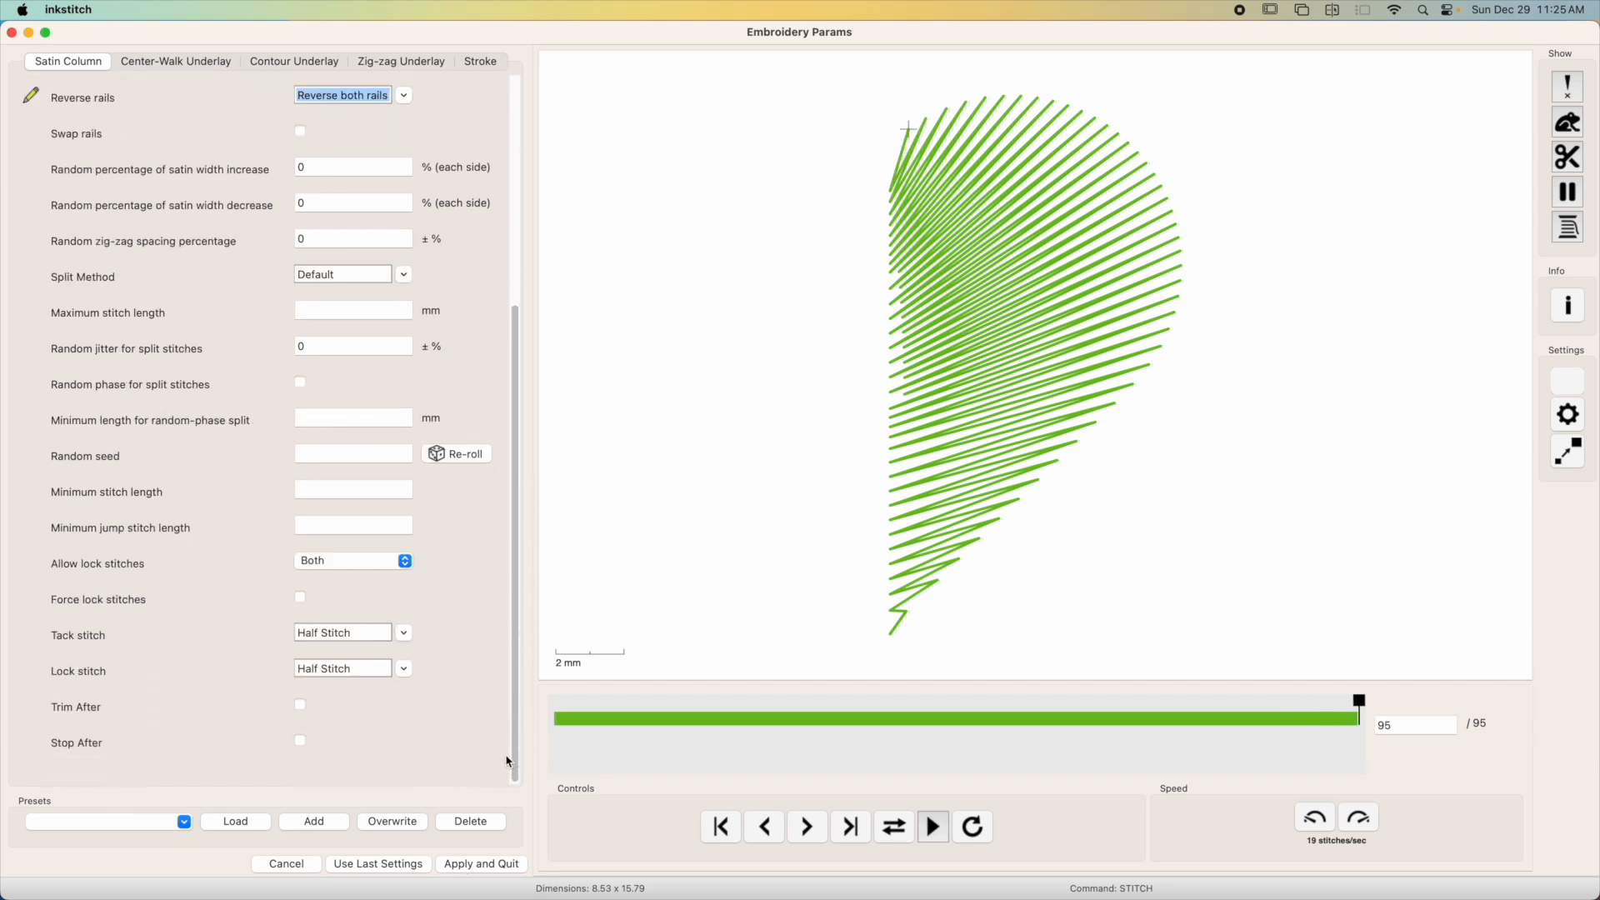
{"action": "left_click", "coordinate": [301, 706]}
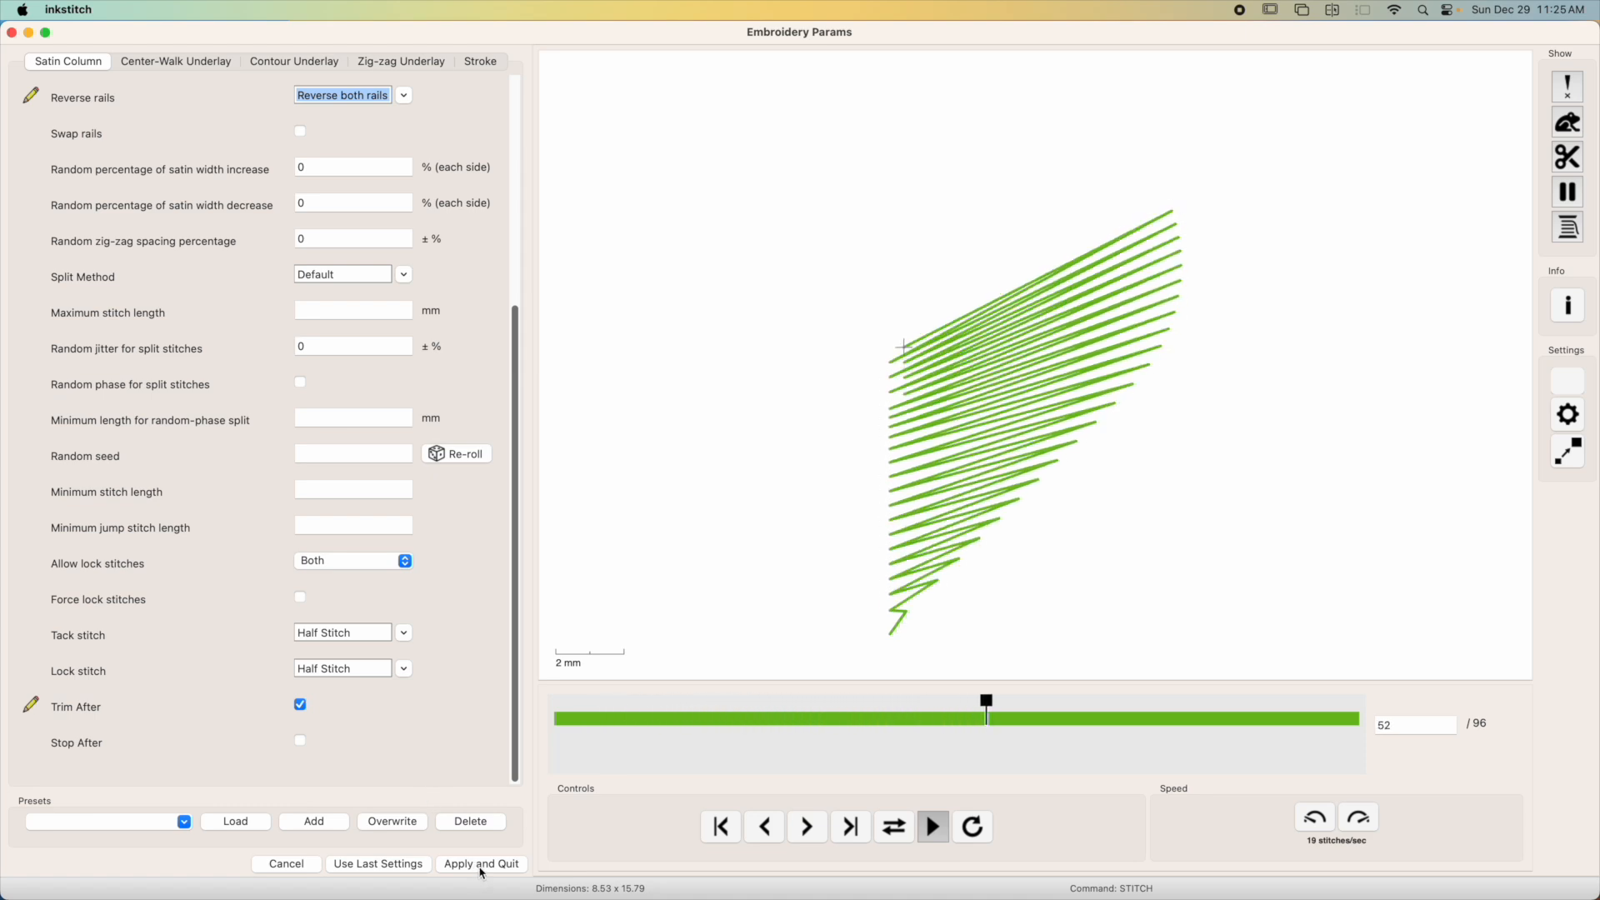
{"action": "left_click", "coordinate": [482, 864]}
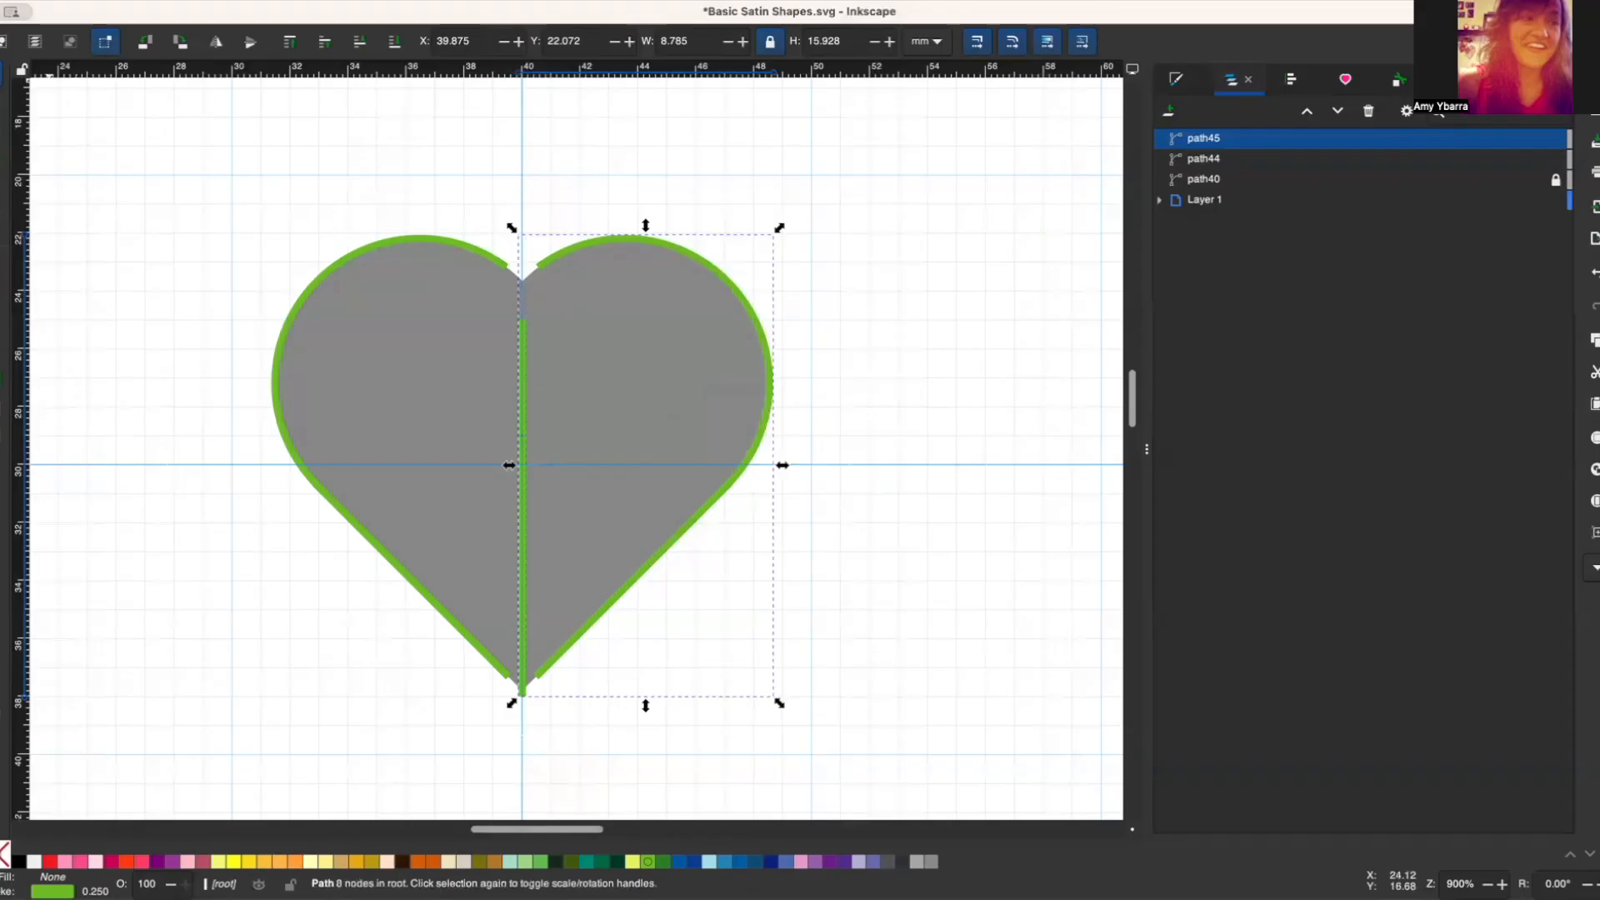
Step: Preview both satin halves together in the Embroidery Params and generate a stitch plan from them
{"action": "left_click_drag", "start_coordinate": [294, 242], "coordinate": [833, 764]}
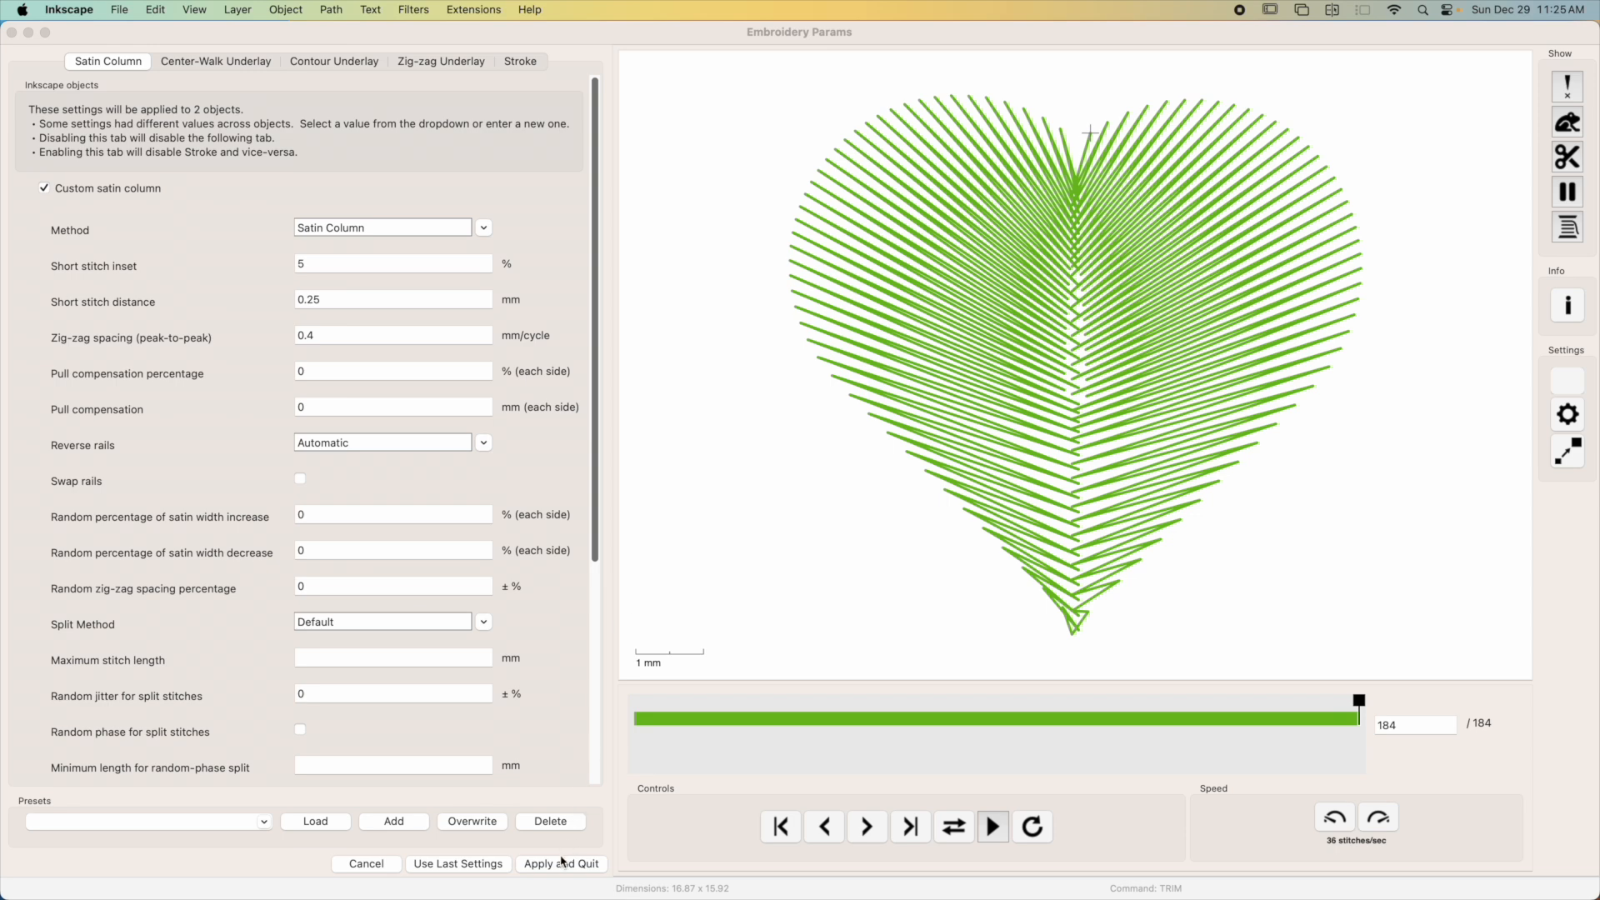
{"action": "left_click_drag", "start_coordinate": [225, 180], "coordinate": [868, 775]}
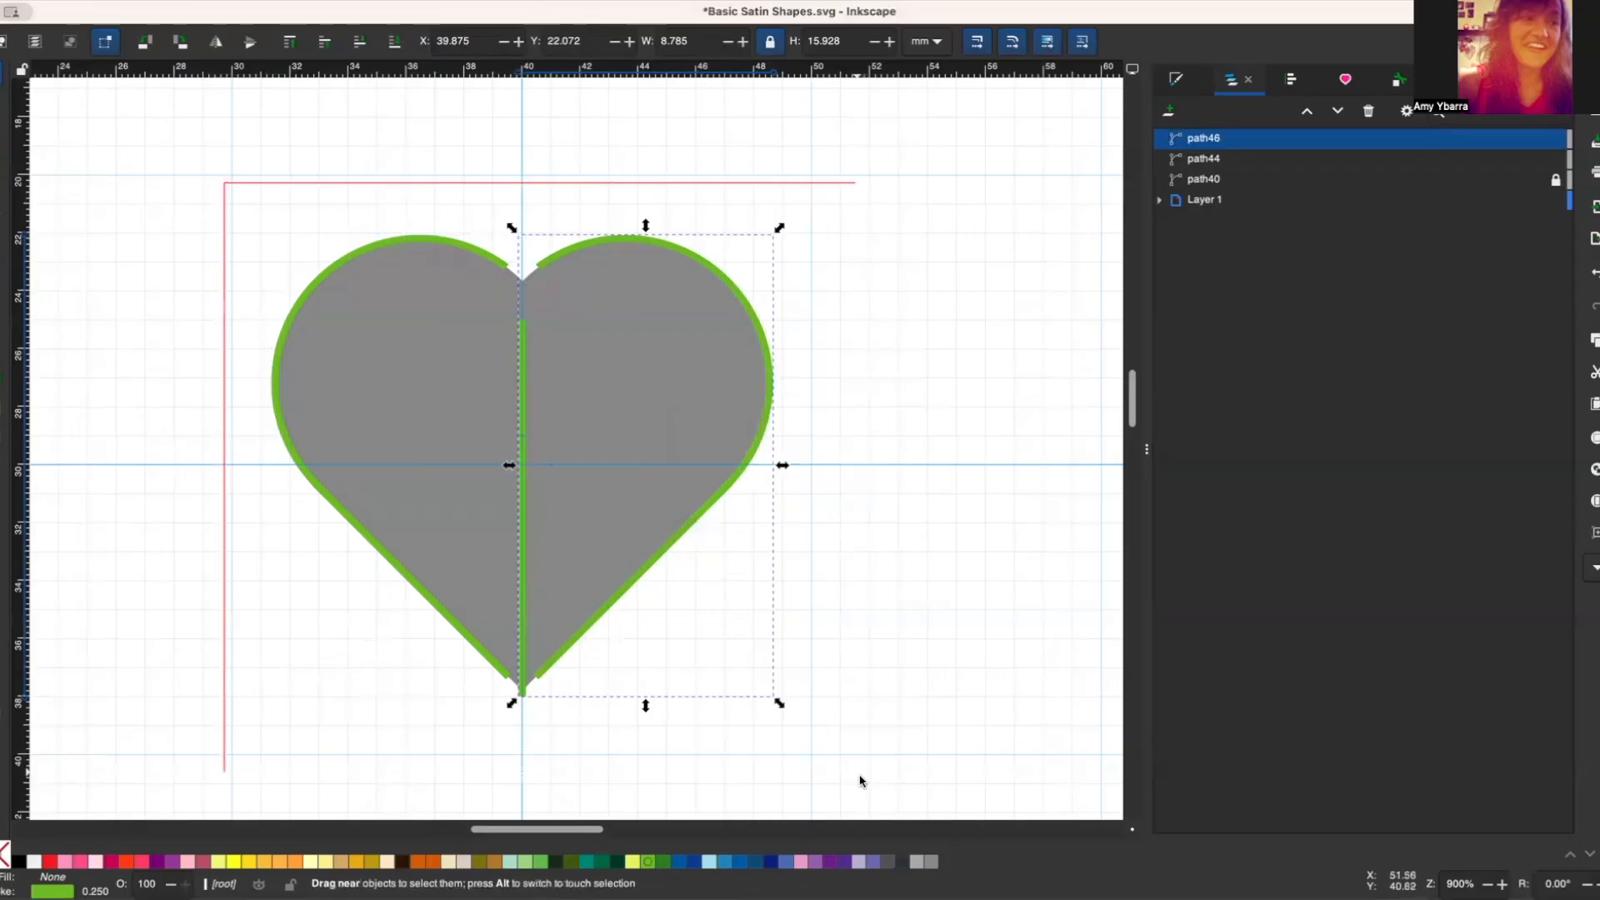
{"action": "key", "text": "alt"}
{"action": "key", "text": "ctrl"}
{"action": "key", "text": "ctrl+shift+p"}
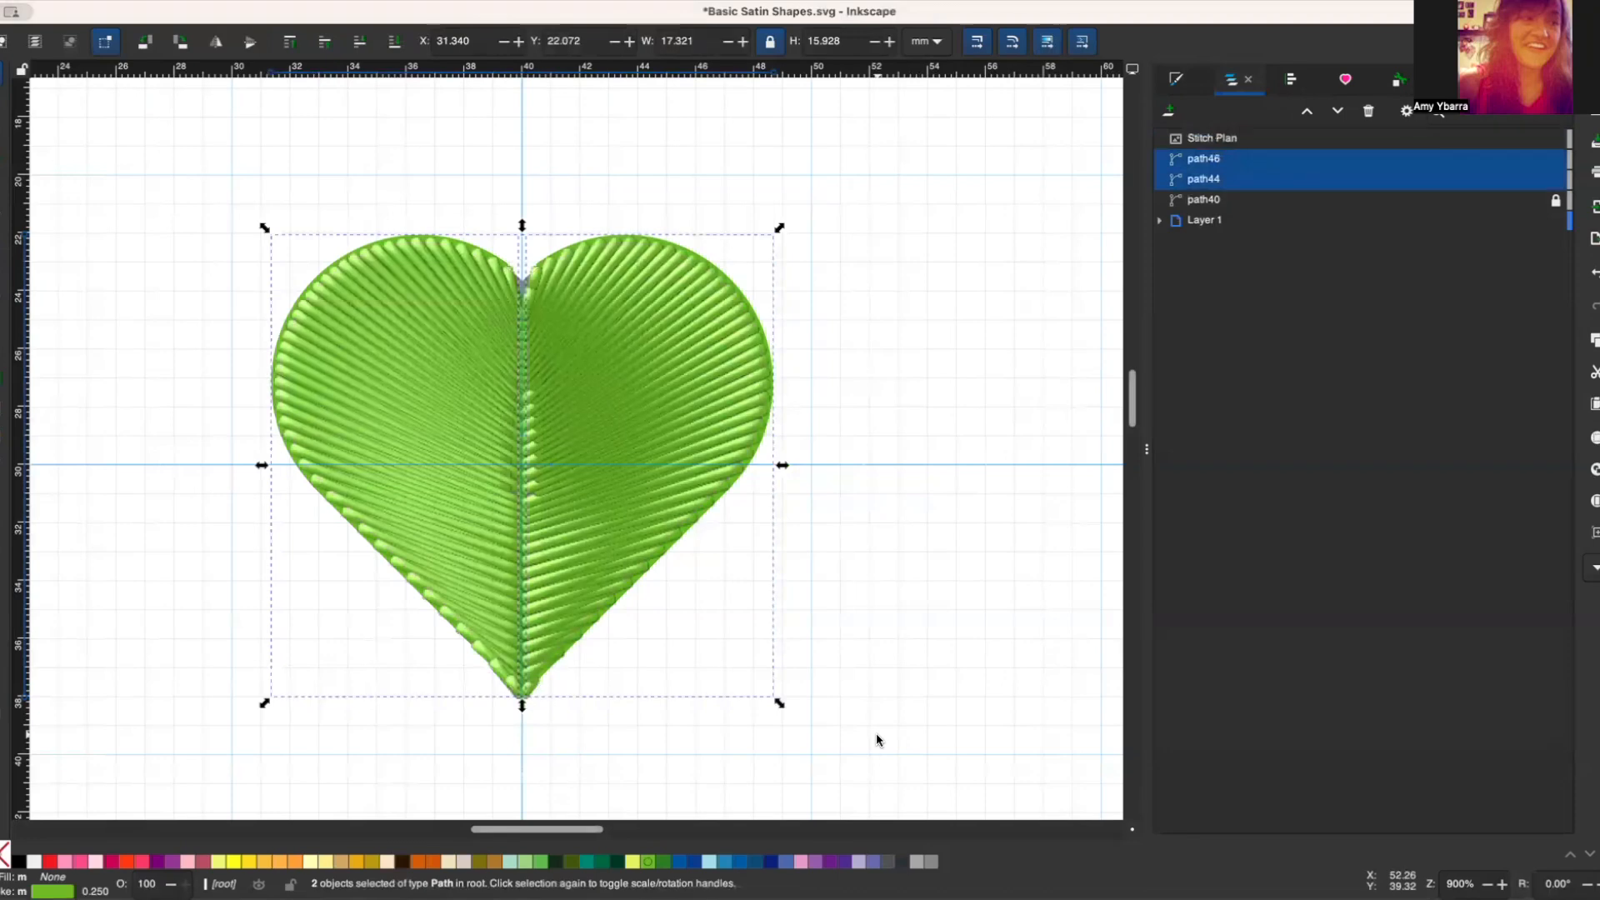
Step: Move the Stitch Plan image clear of the heart outlines, to about X 61.3 mm and Y 21.9 mm
{"action": "left_click_drag", "start_coordinate": [589, 385], "coordinate": [1064, 383]}
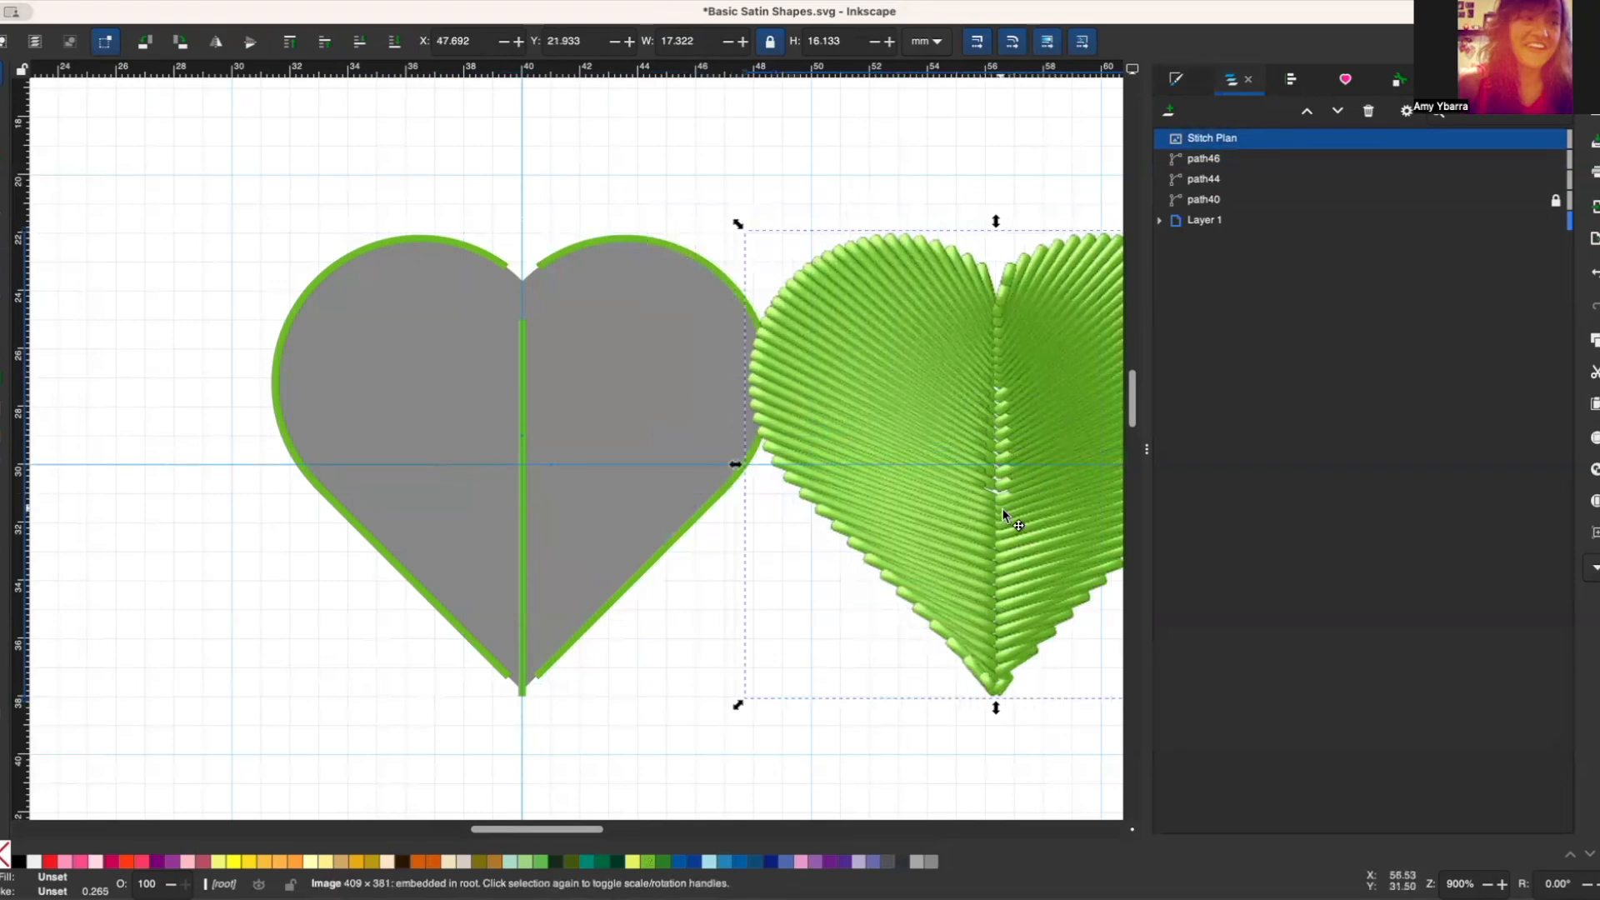
{"action": "left_click_drag", "start_coordinate": [1033, 448], "coordinate": [607, 453]}
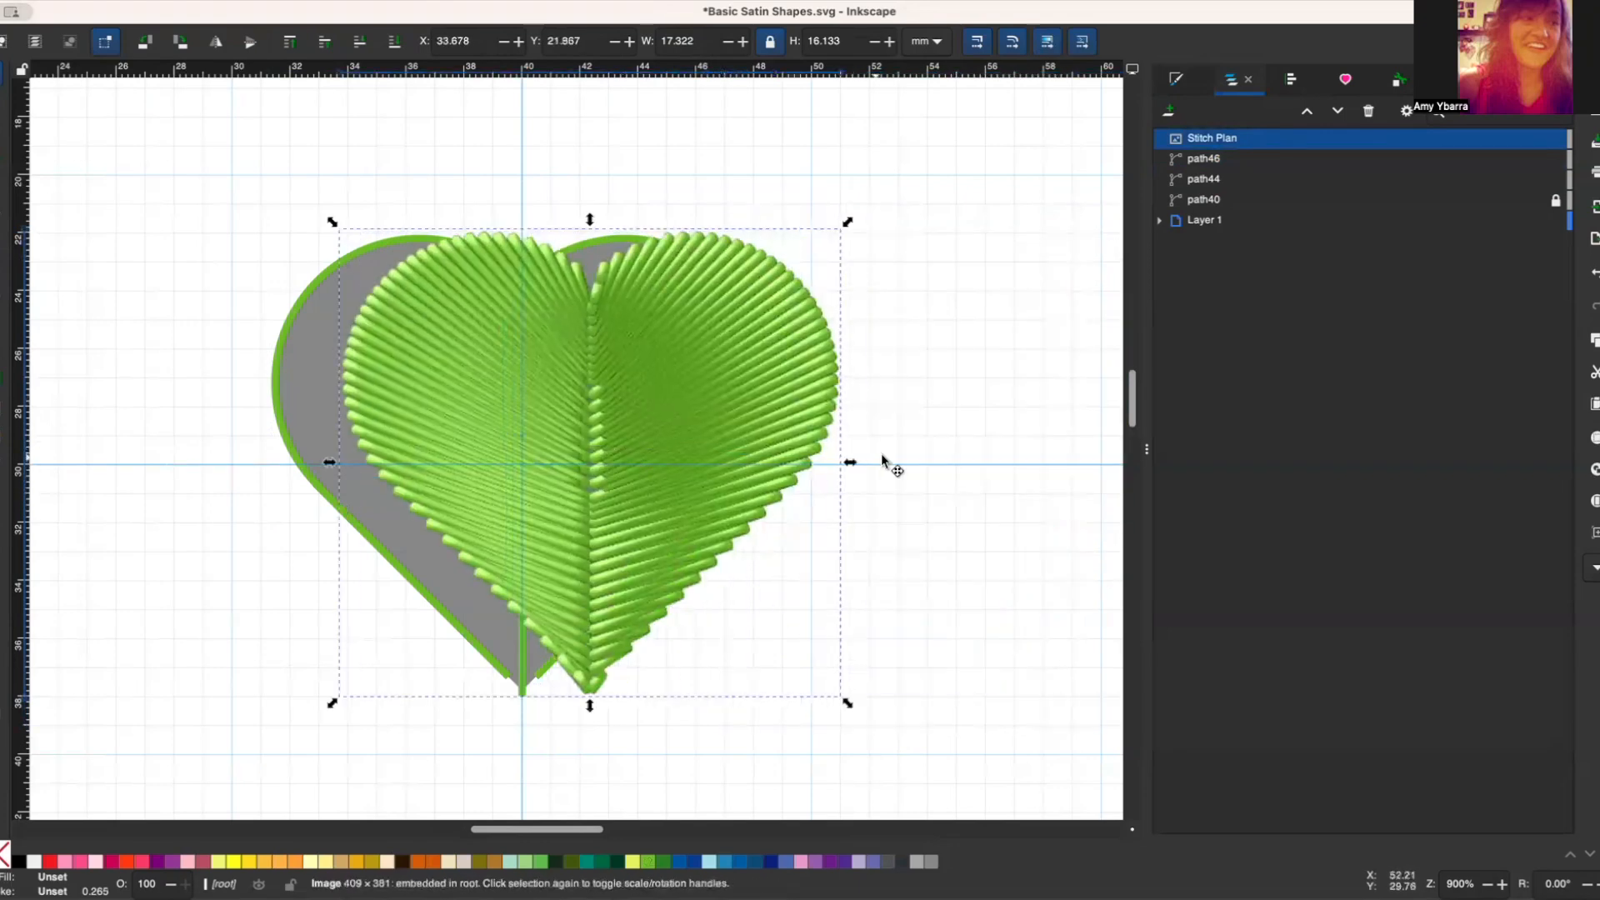
{"action": "left_click", "coordinate": [936, 454]}
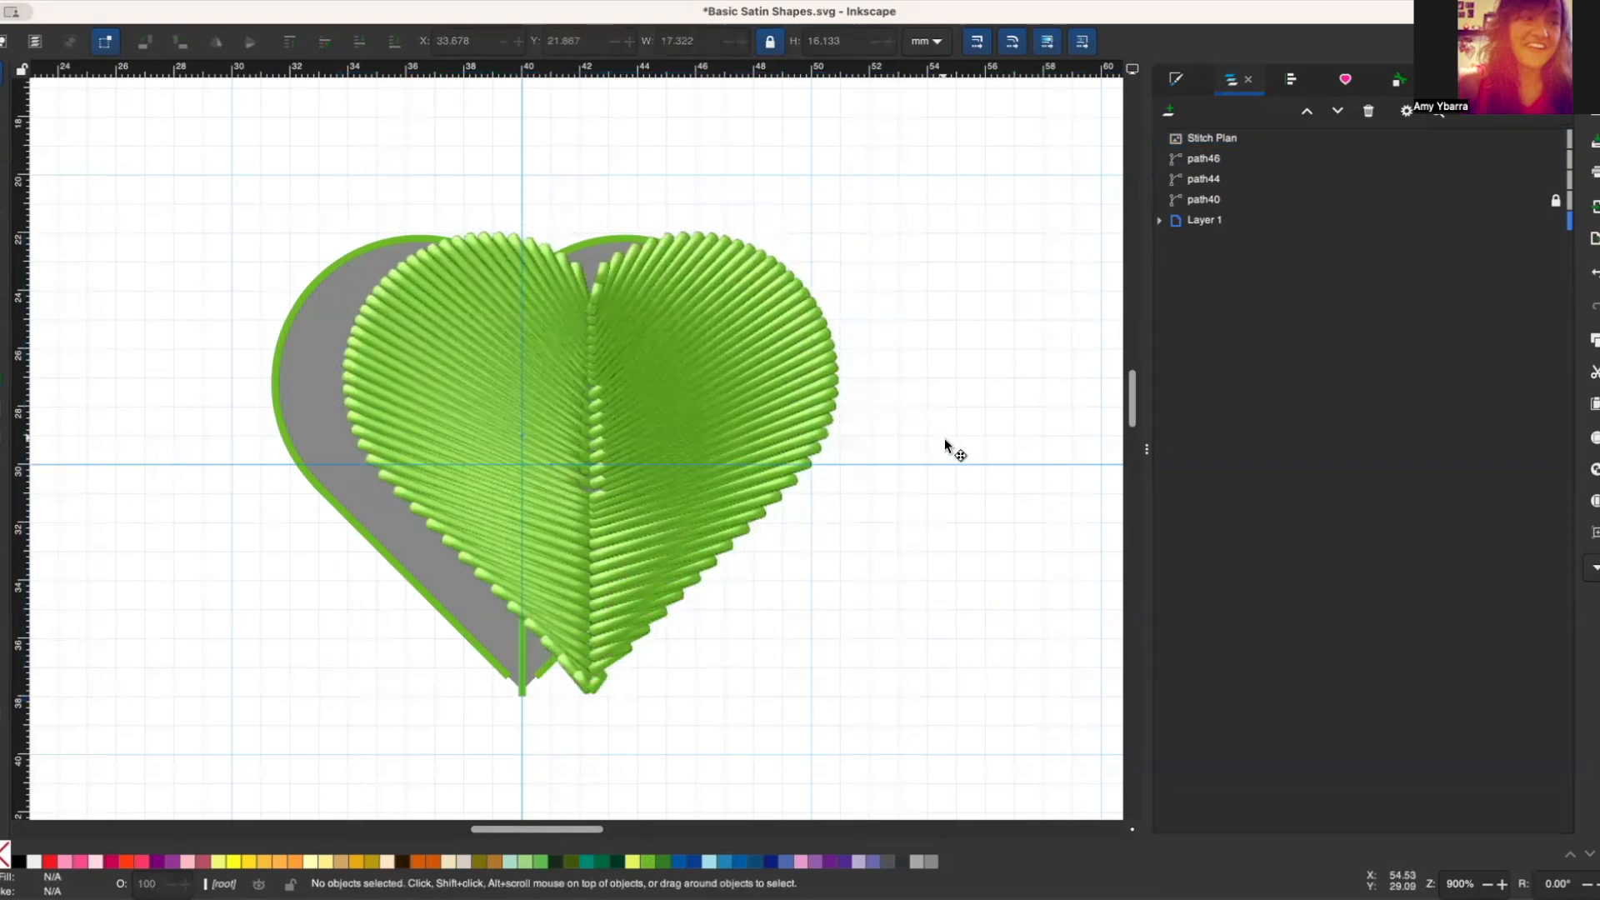
{"action": "key", "text": "1"}
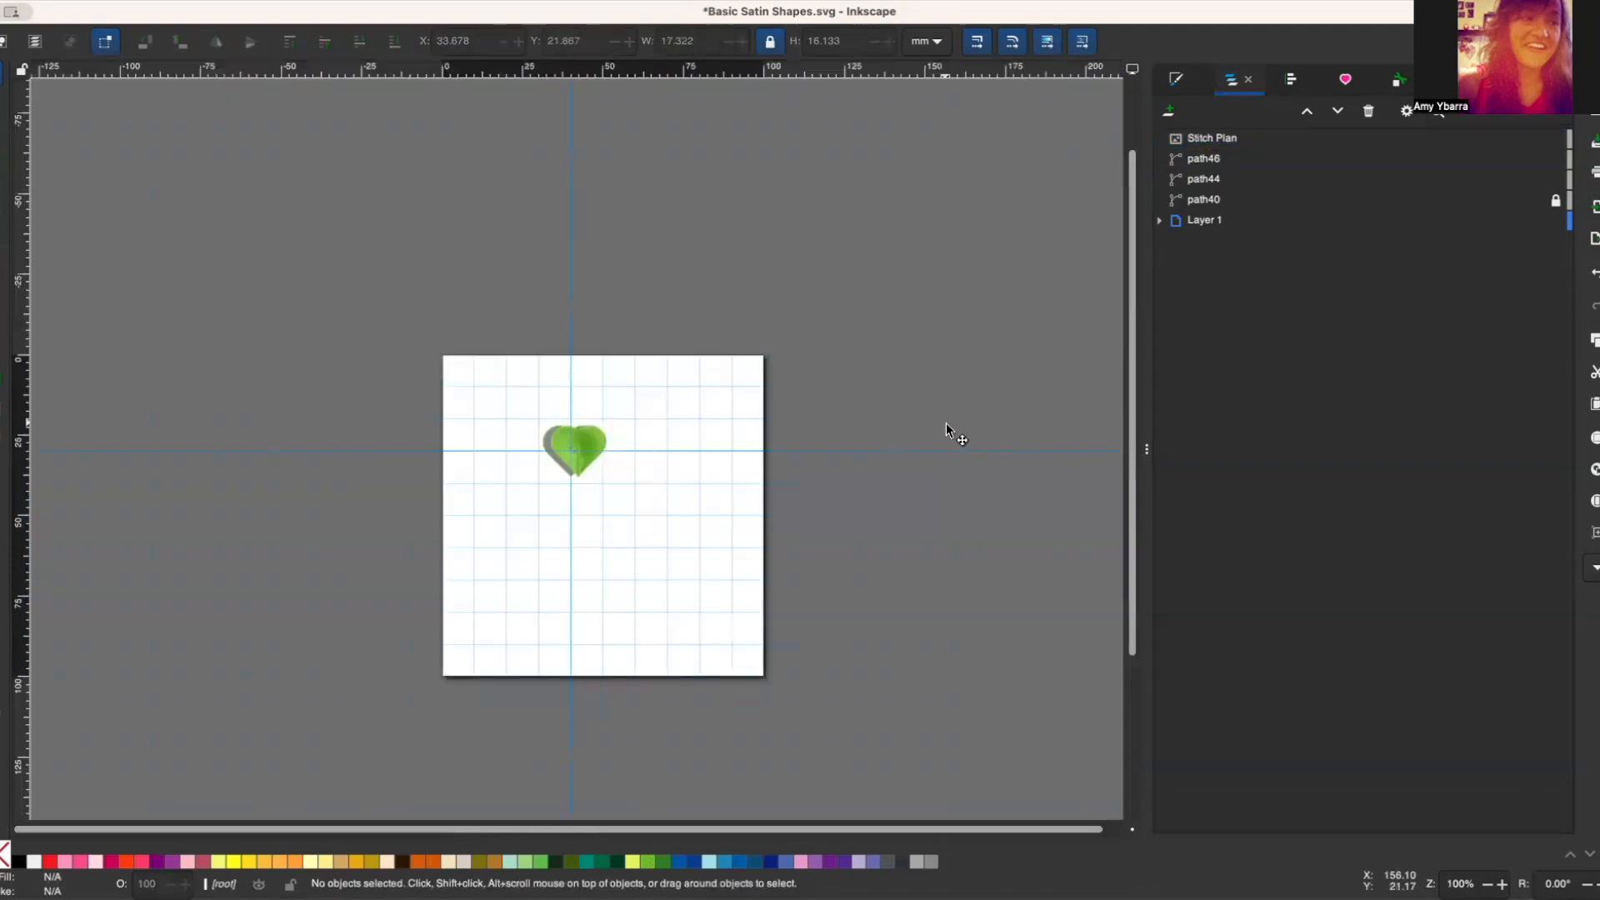
{"action": "left_click_drag", "start_coordinate": [589, 443], "coordinate": [682, 445]}
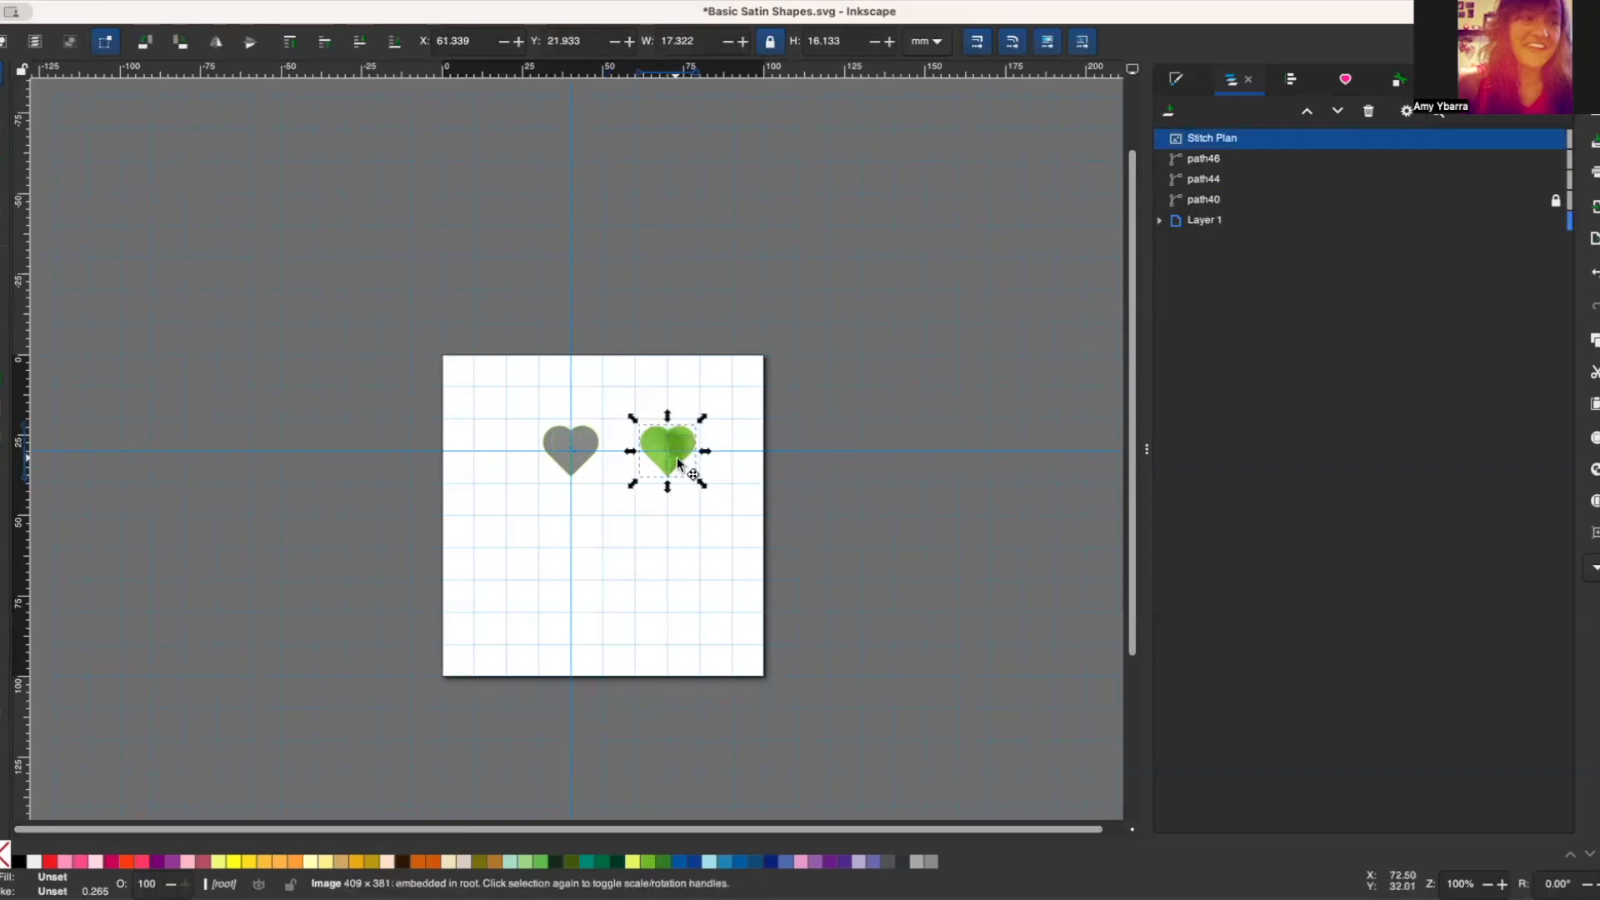
Step: Delete the Stitch Plan image beside the heart
{"action": "left_click_drag", "start_coordinate": [675, 451], "coordinate": [679, 497]}
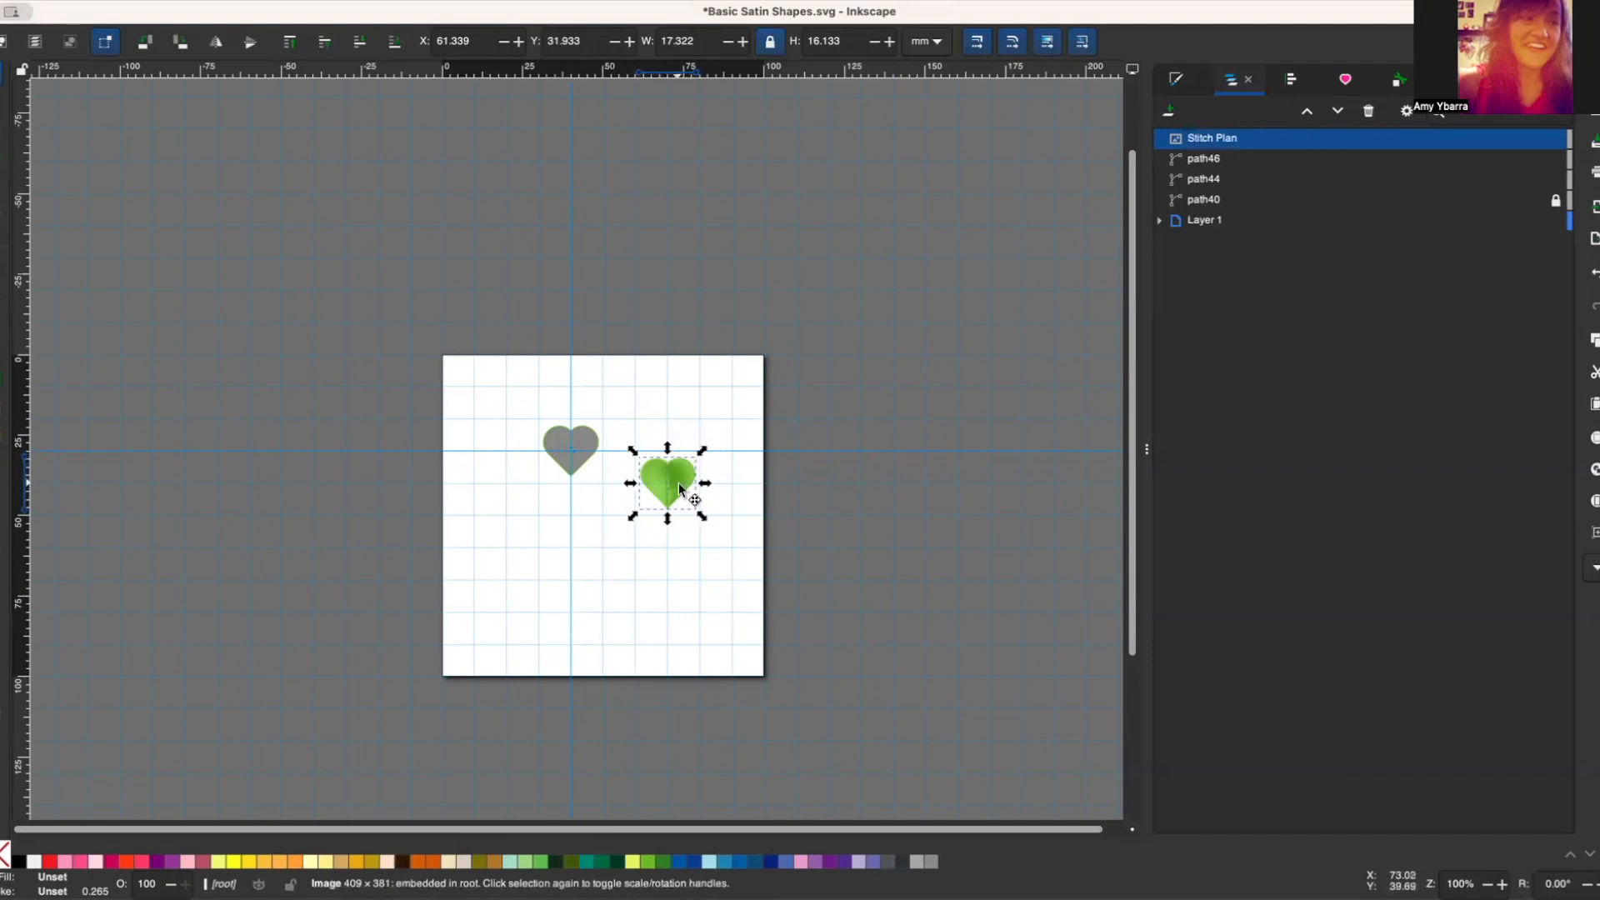
{"action": "left_click_drag", "start_coordinate": [666, 494], "coordinate": [649, 462]}
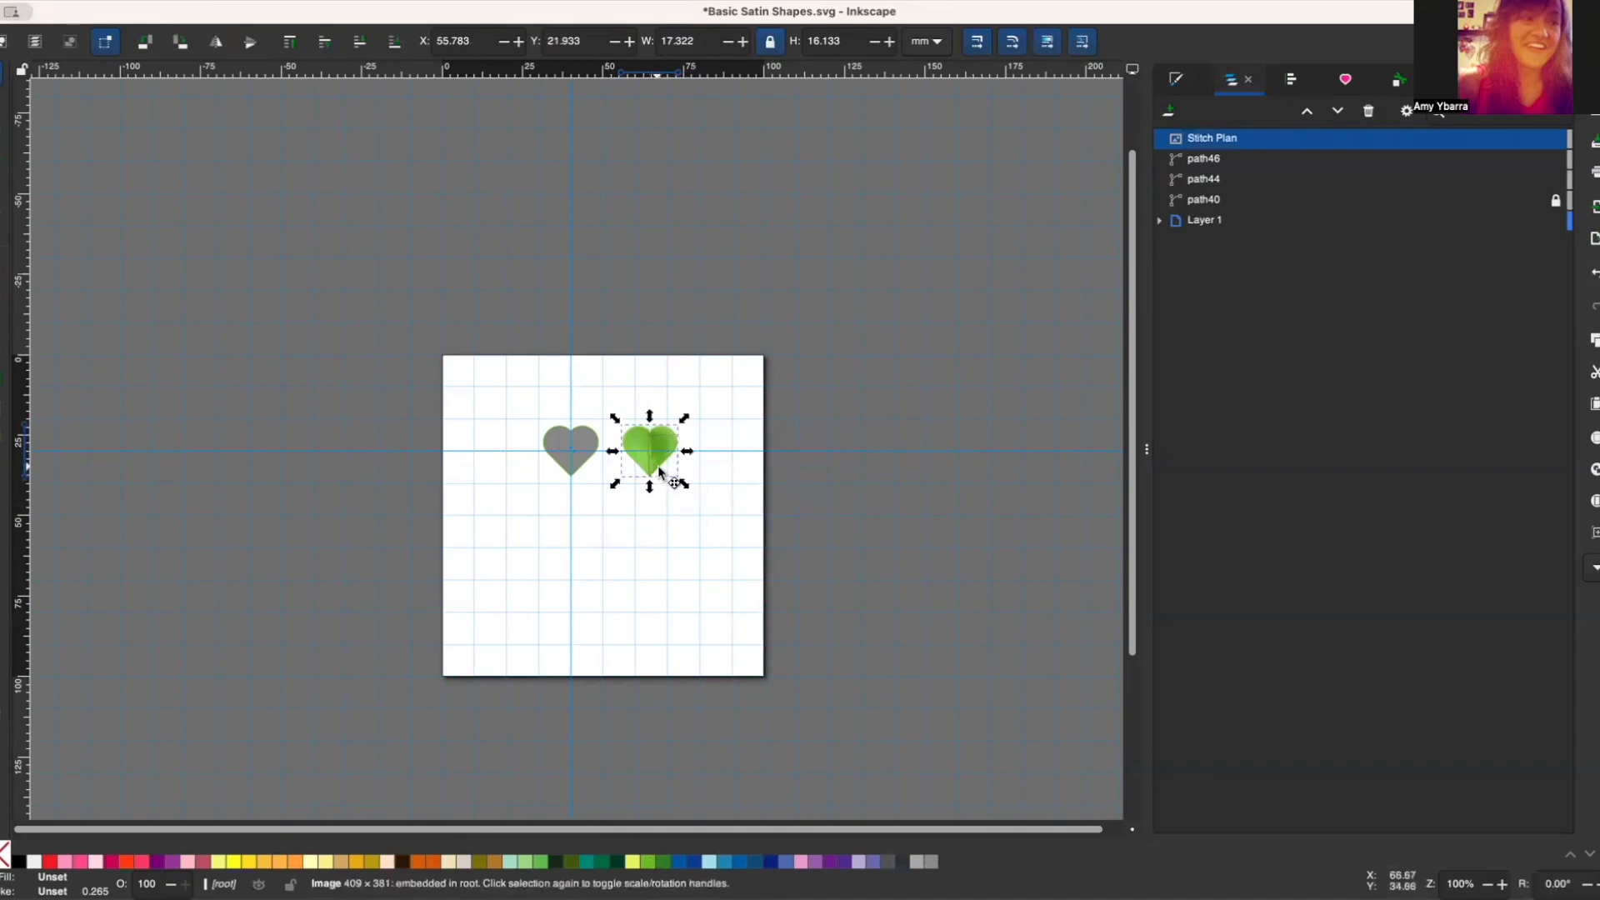
{"action": "key", "text": "Delete"}
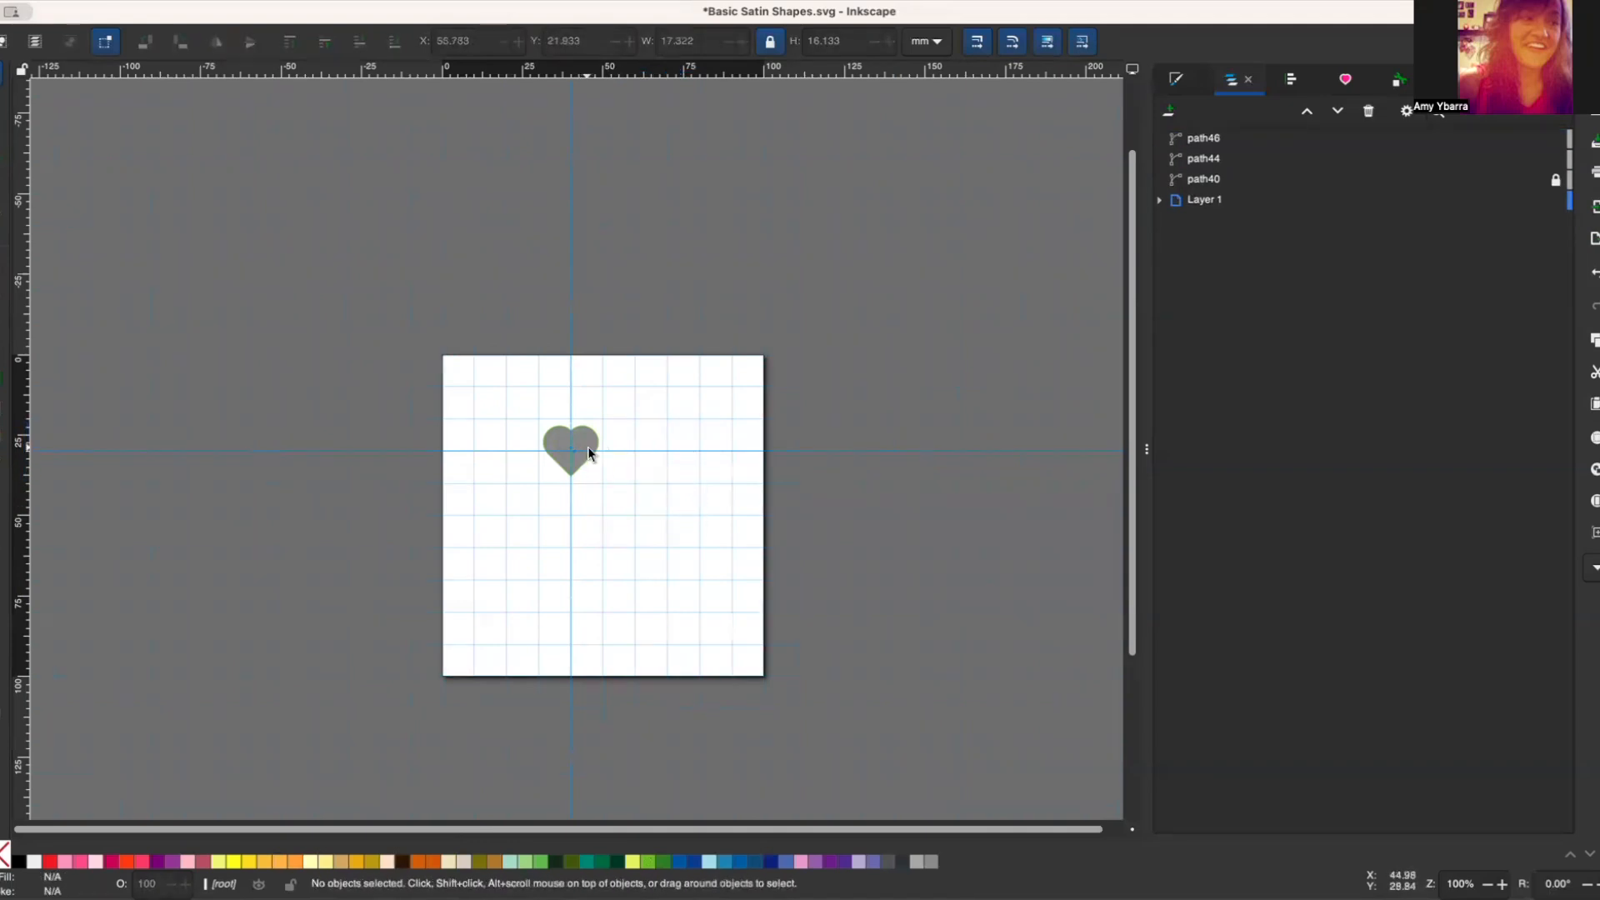
Step: Group the left and right satin halves of the heart into one object
{"action": "scroll", "coordinate": [588, 505], "scroll_direction": "down", "scroll_amount": 3}
{"action": "scroll", "coordinate": [589, 505], "scroll_direction": "up", "scroll_amount": 3}
{"action": "scroll", "coordinate": [560, 459], "scroll_direction": "down", "scroll_amount": 1, "text": "ctrl"}
{"action": "scroll", "coordinate": [559, 459], "scroll_direction": "up", "scroll_amount": 5, "text": "ctrl"}
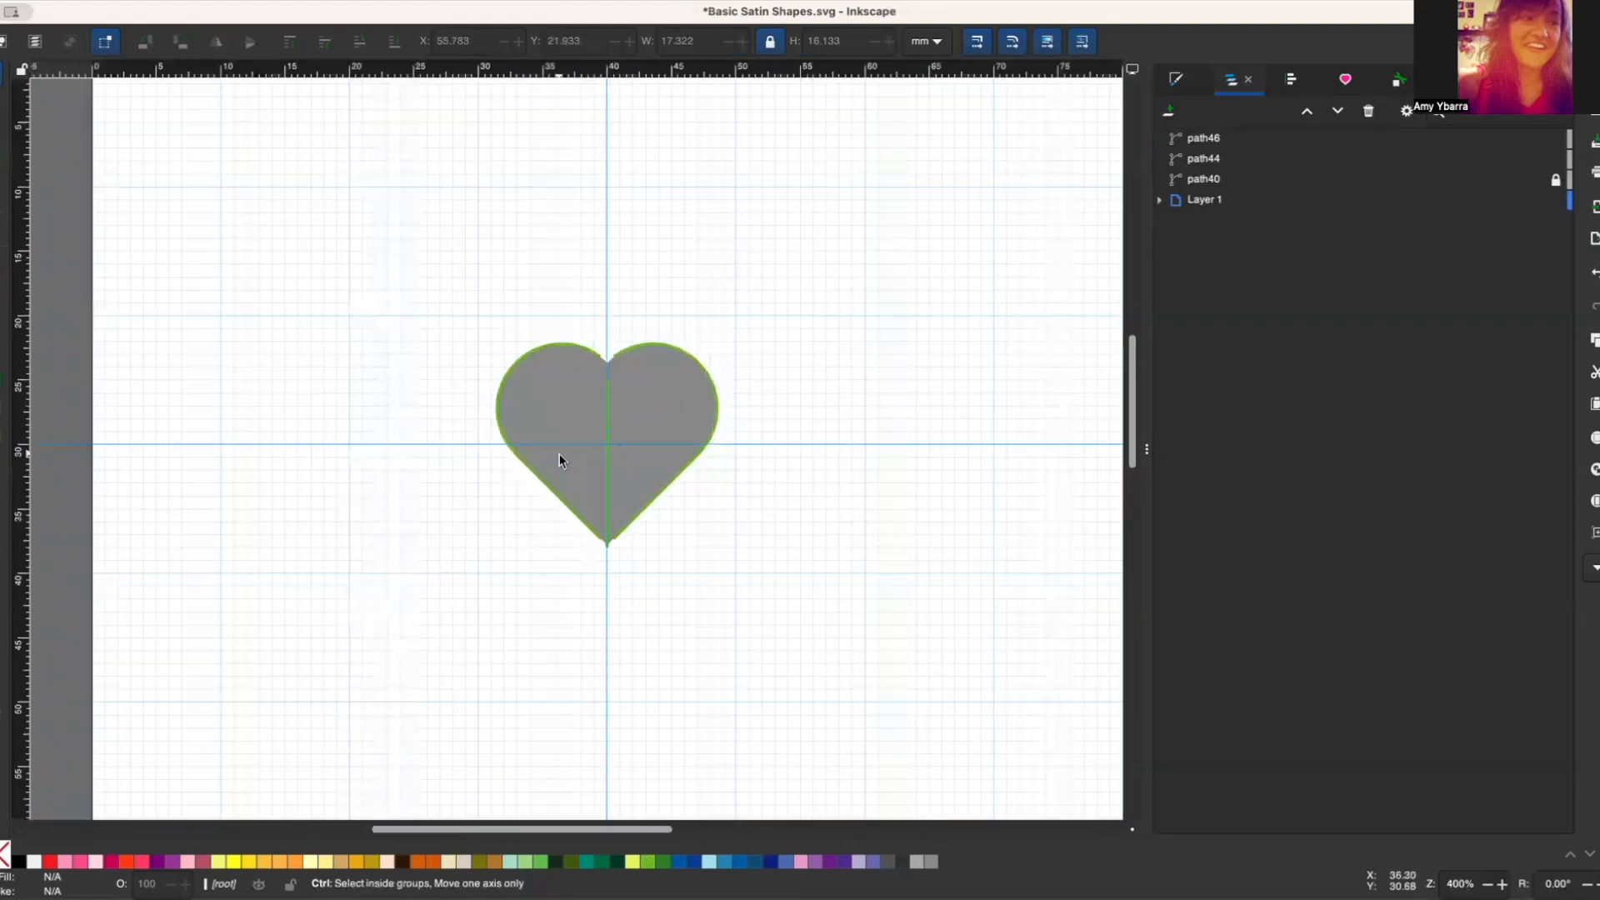
{"action": "scroll", "coordinate": [753, 461], "scroll_direction": "up", "scroll_amount": 1, "text": "ctrl"}
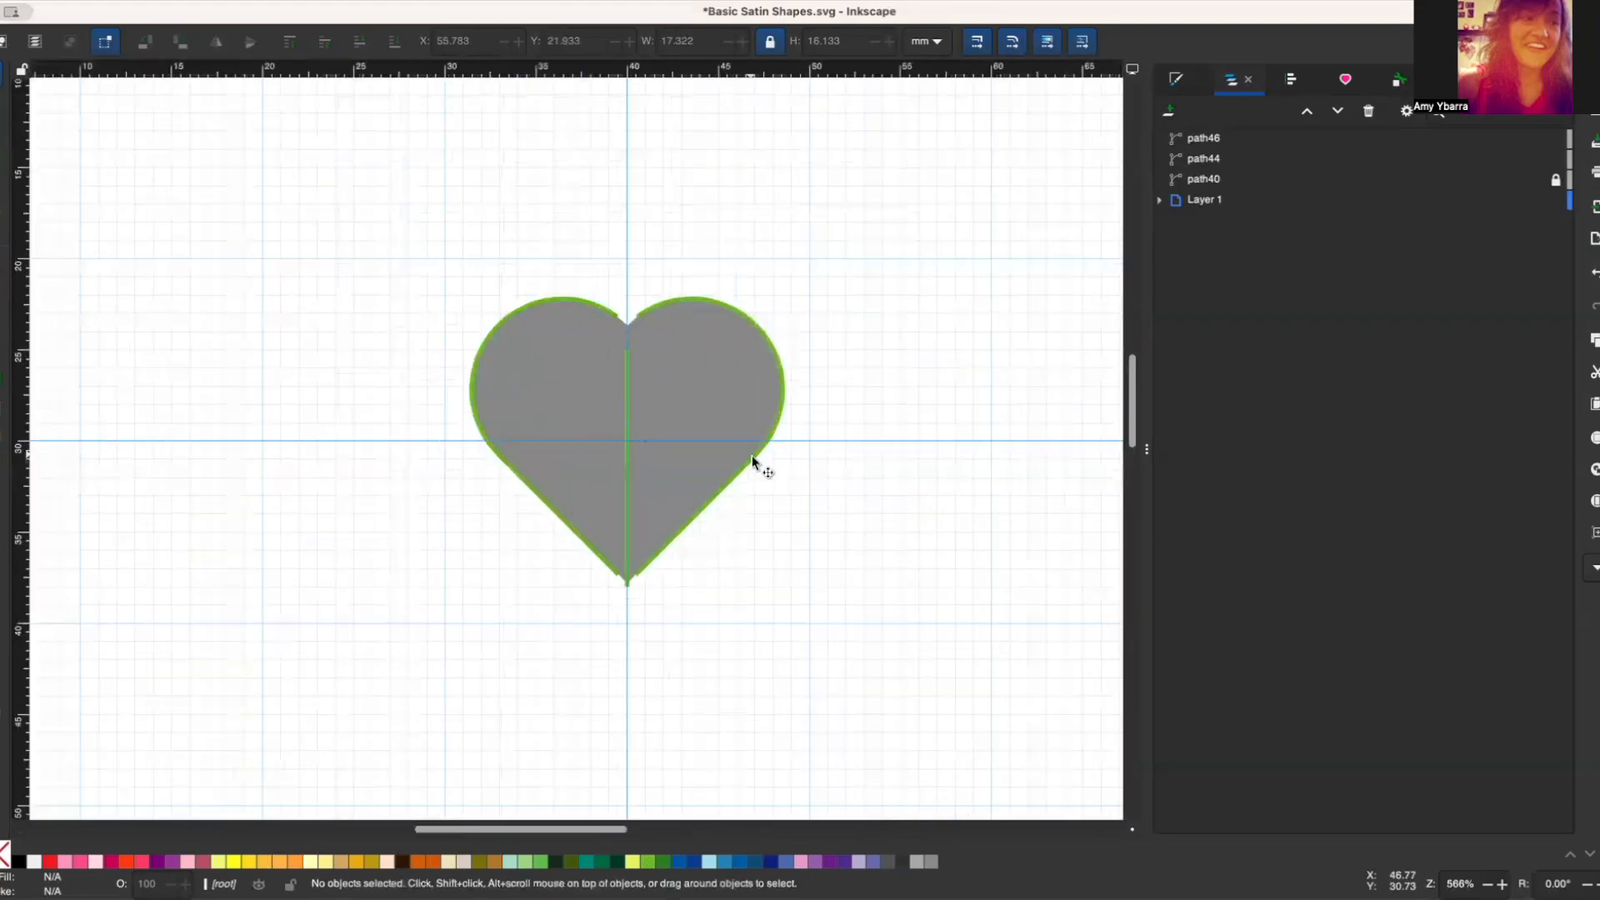
{"action": "left_click", "coordinate": [610, 381]}
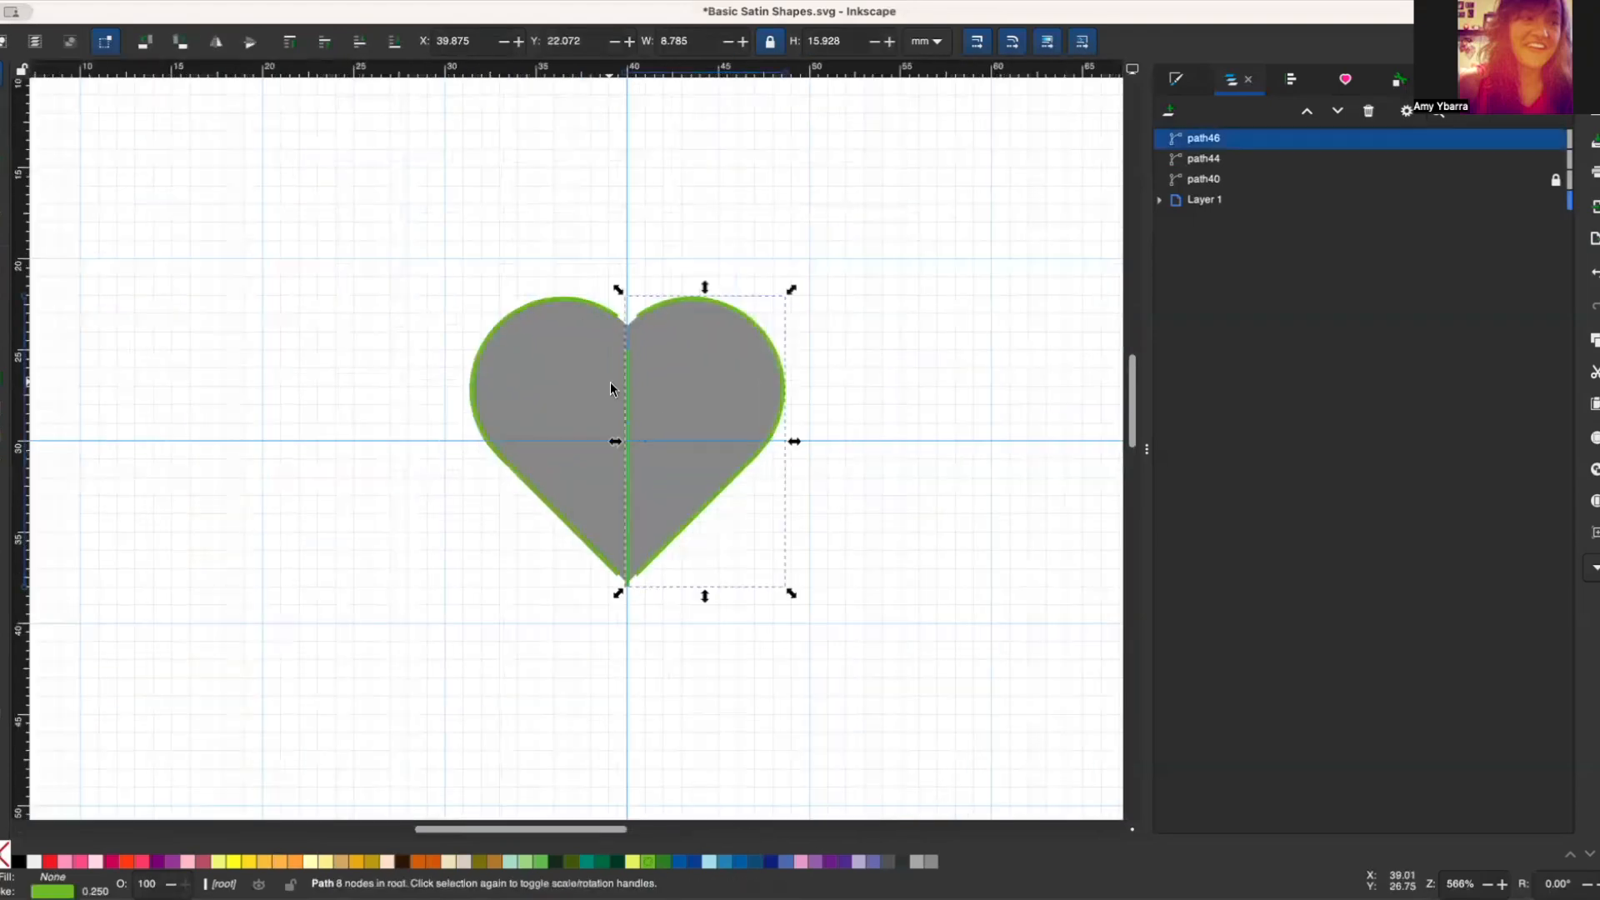
{"action": "left_click", "coordinate": [579, 307], "text": "shift"}
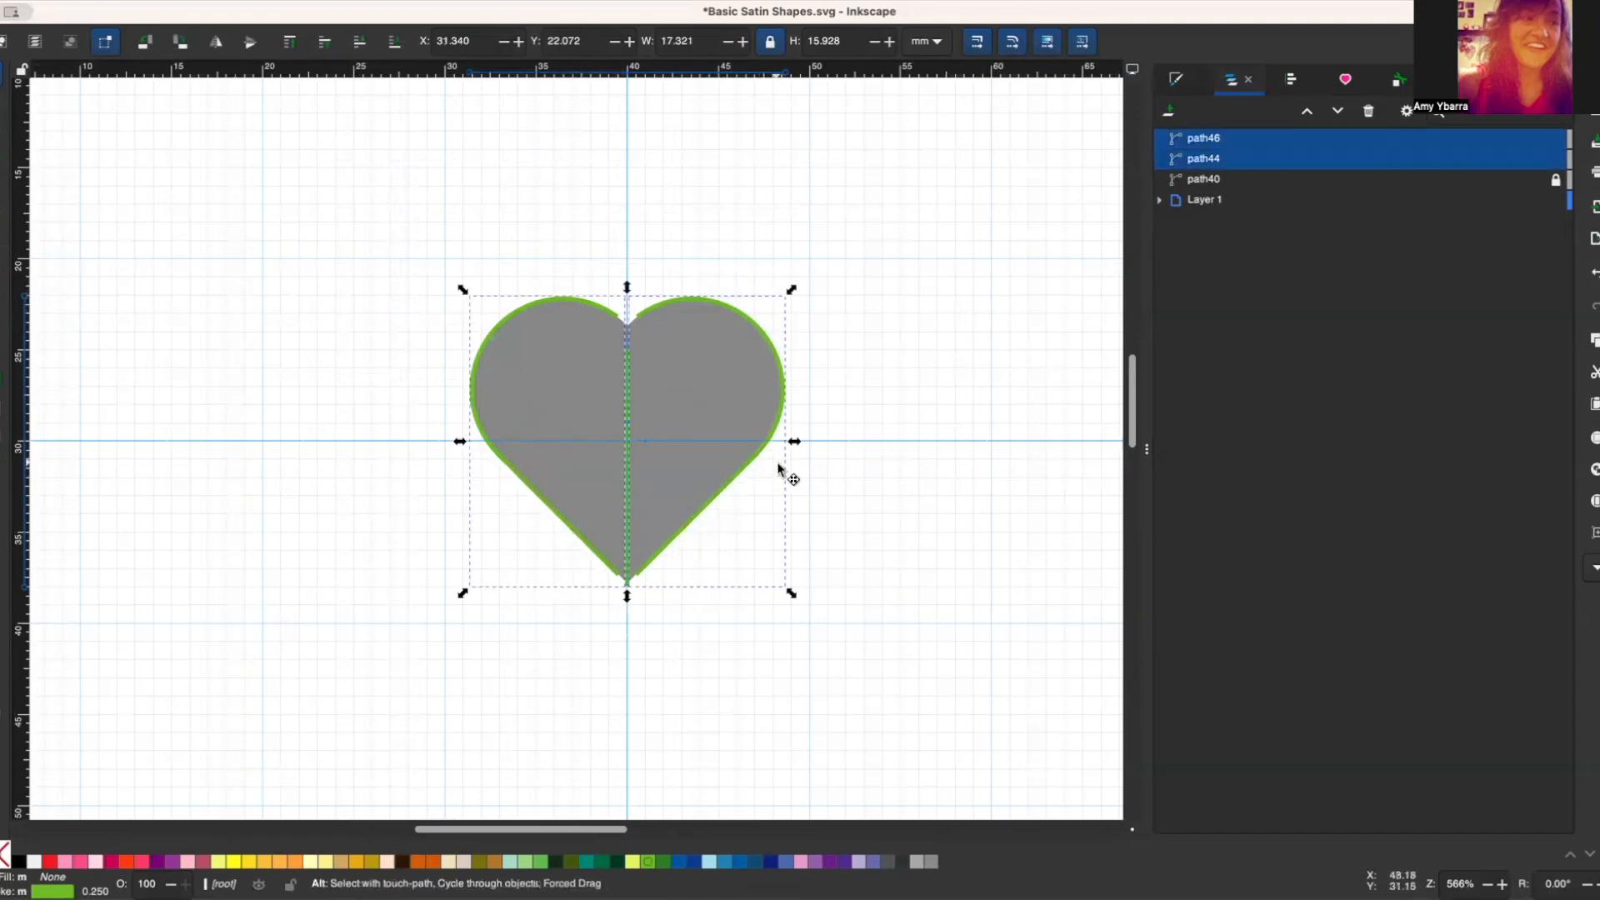
{"action": "key", "text": "ctrl+g"}
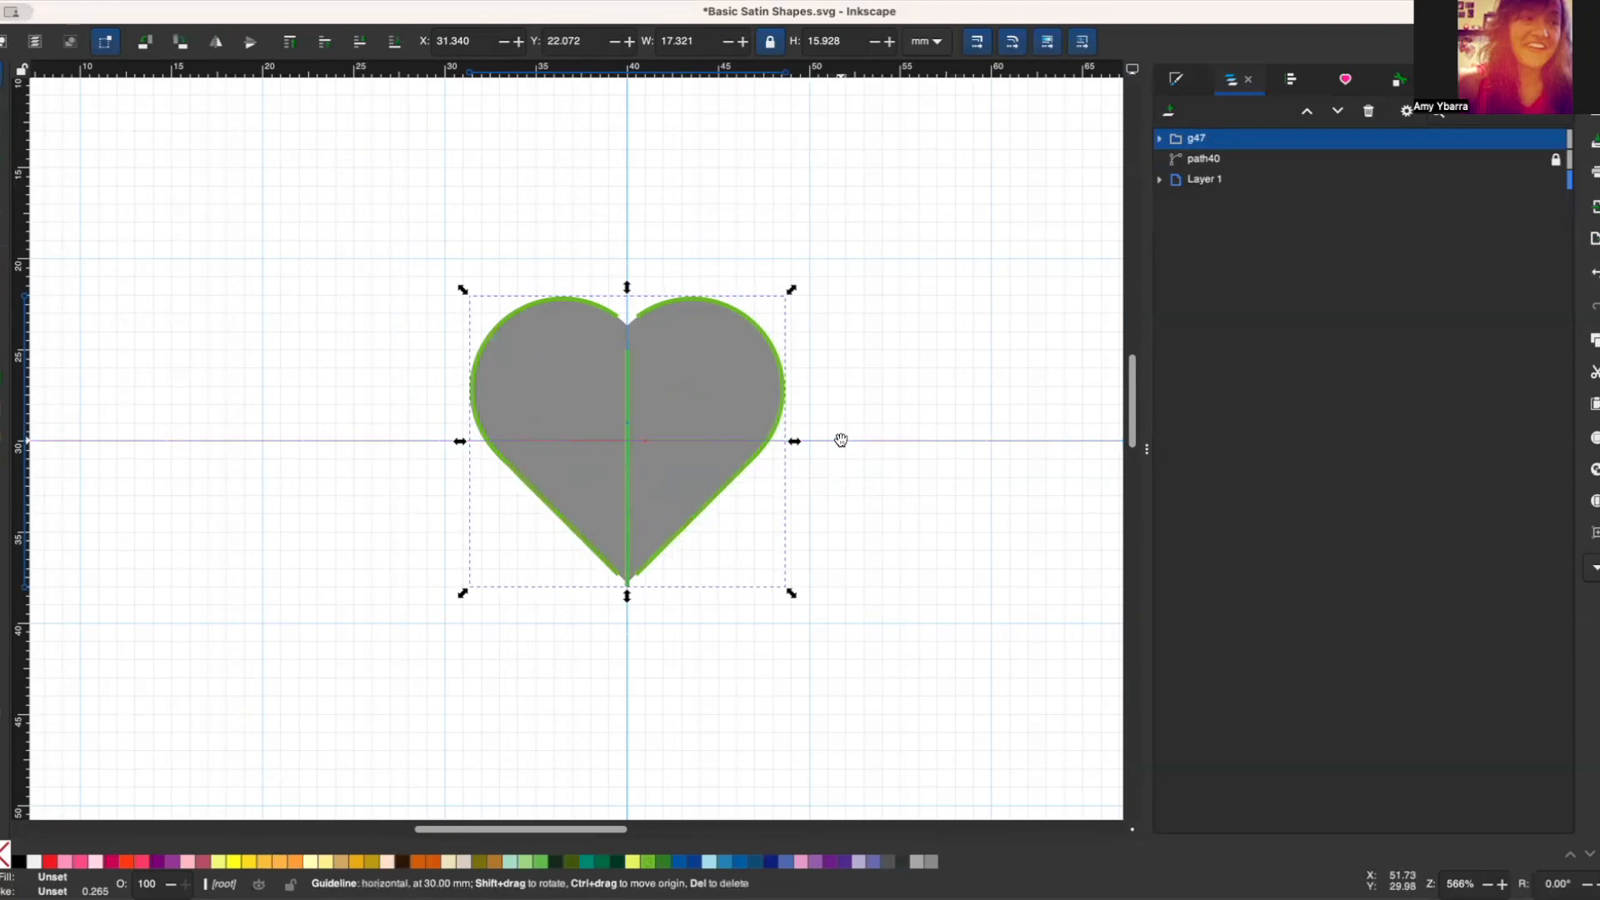
Step: Hide the locked grey heart shape path40 so only the satin rails remain on the page
{"action": "left_click", "coordinate": [1205, 159]}
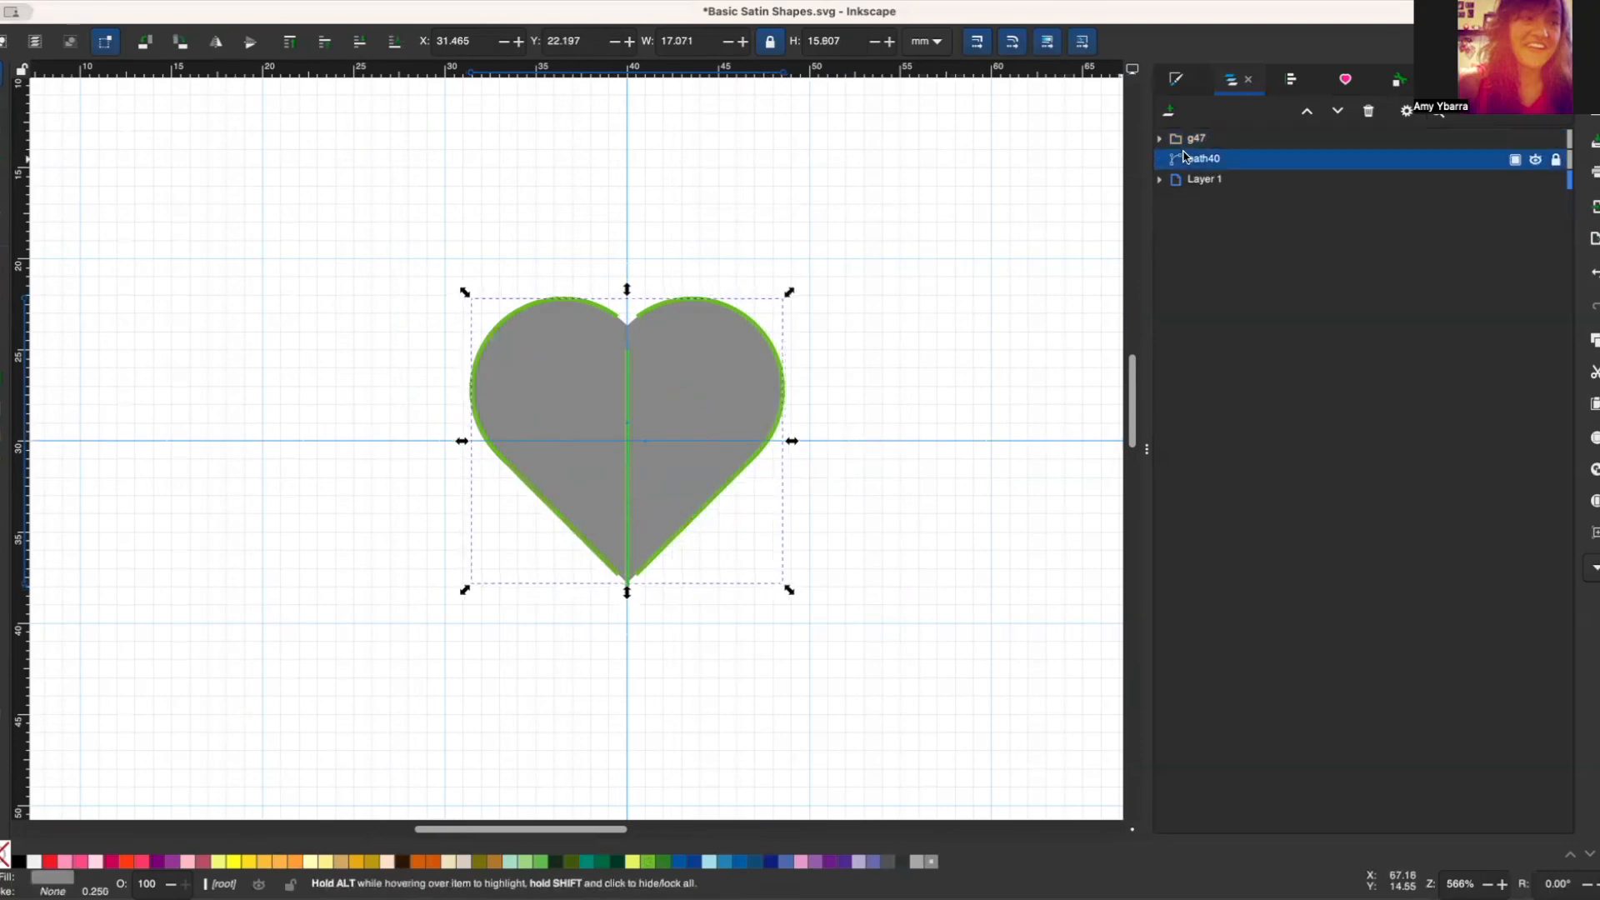
{"action": "left_click", "coordinate": [1536, 160]}
{"action": "left_click", "coordinate": [800, 287]}
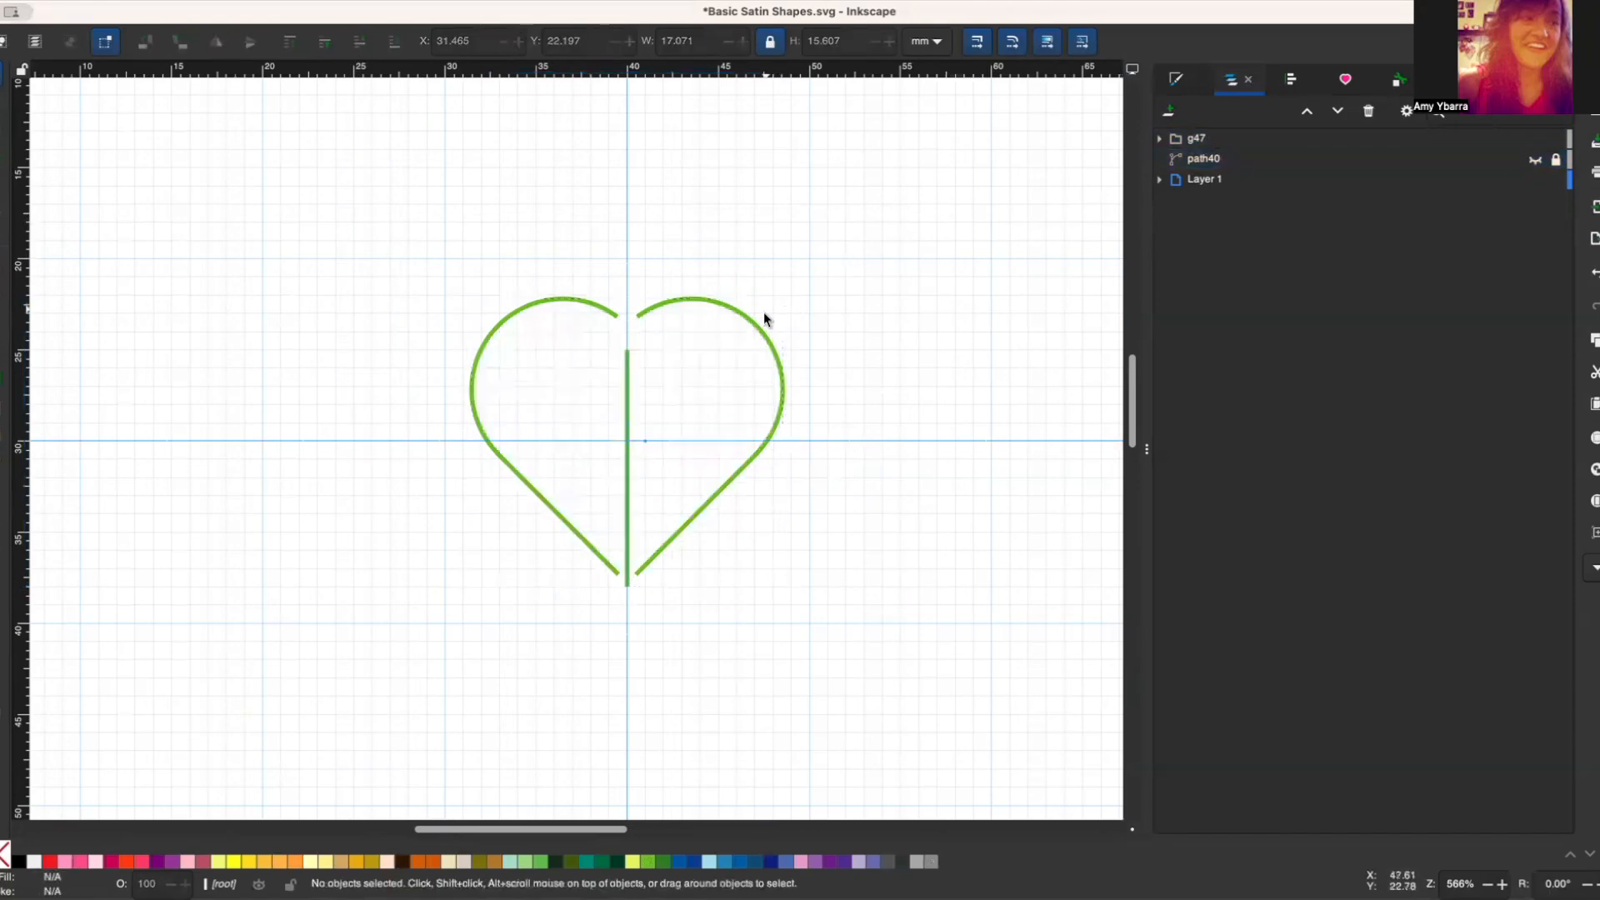
Step: Set the heart group's ID to "satin heart 1" in its object properties
{"action": "left_click", "coordinate": [757, 318]}
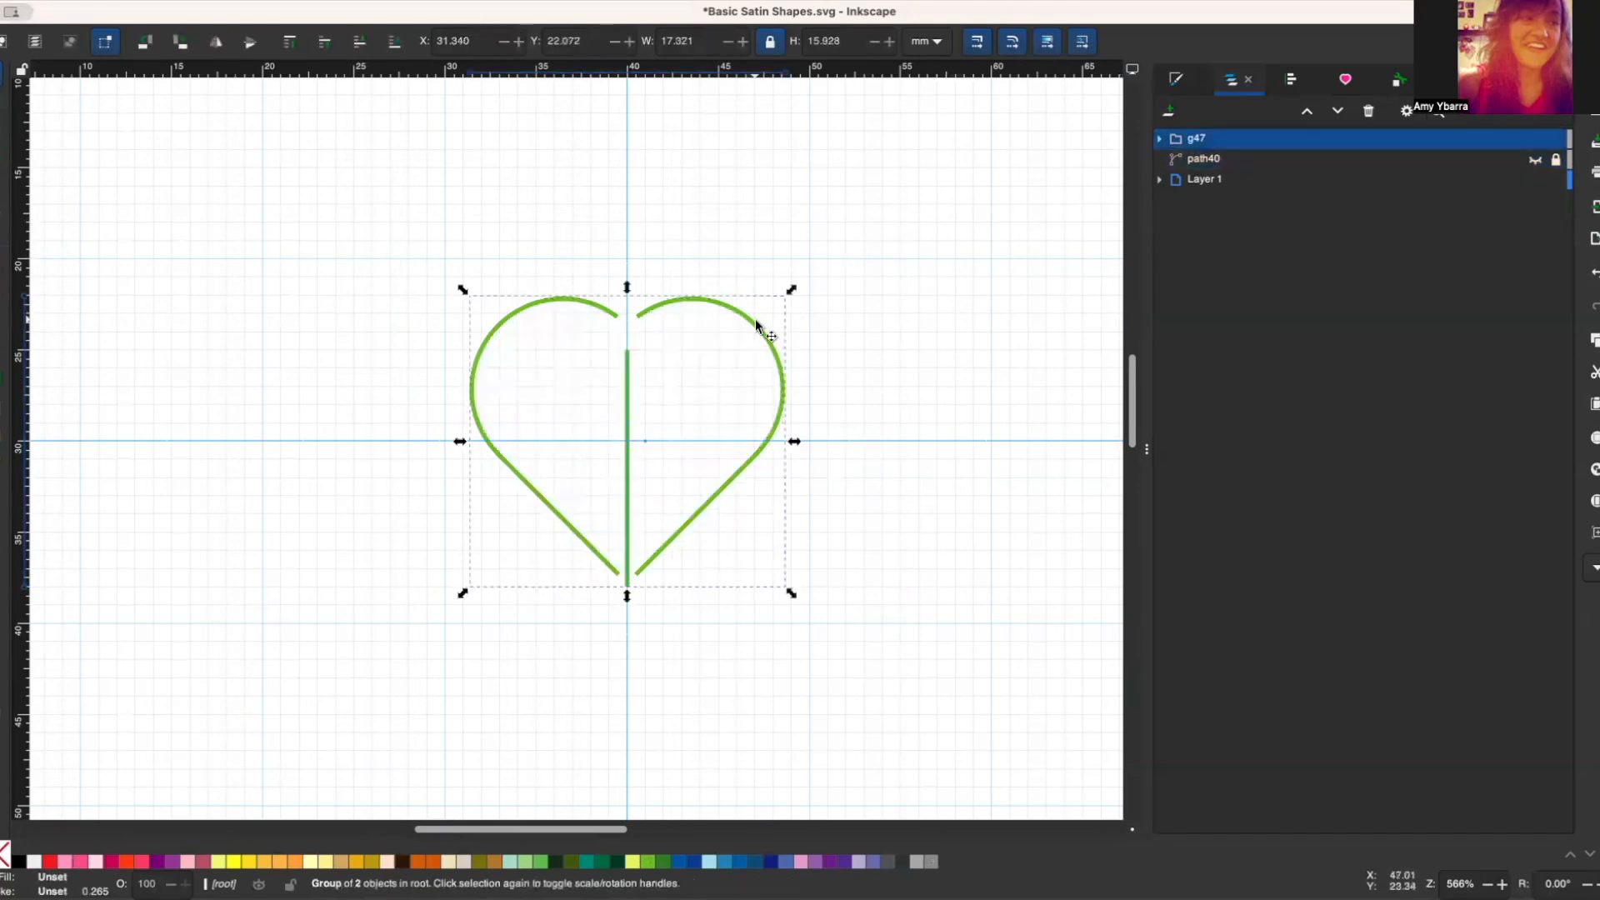
{"action": "left_click", "coordinate": [1400, 82]}
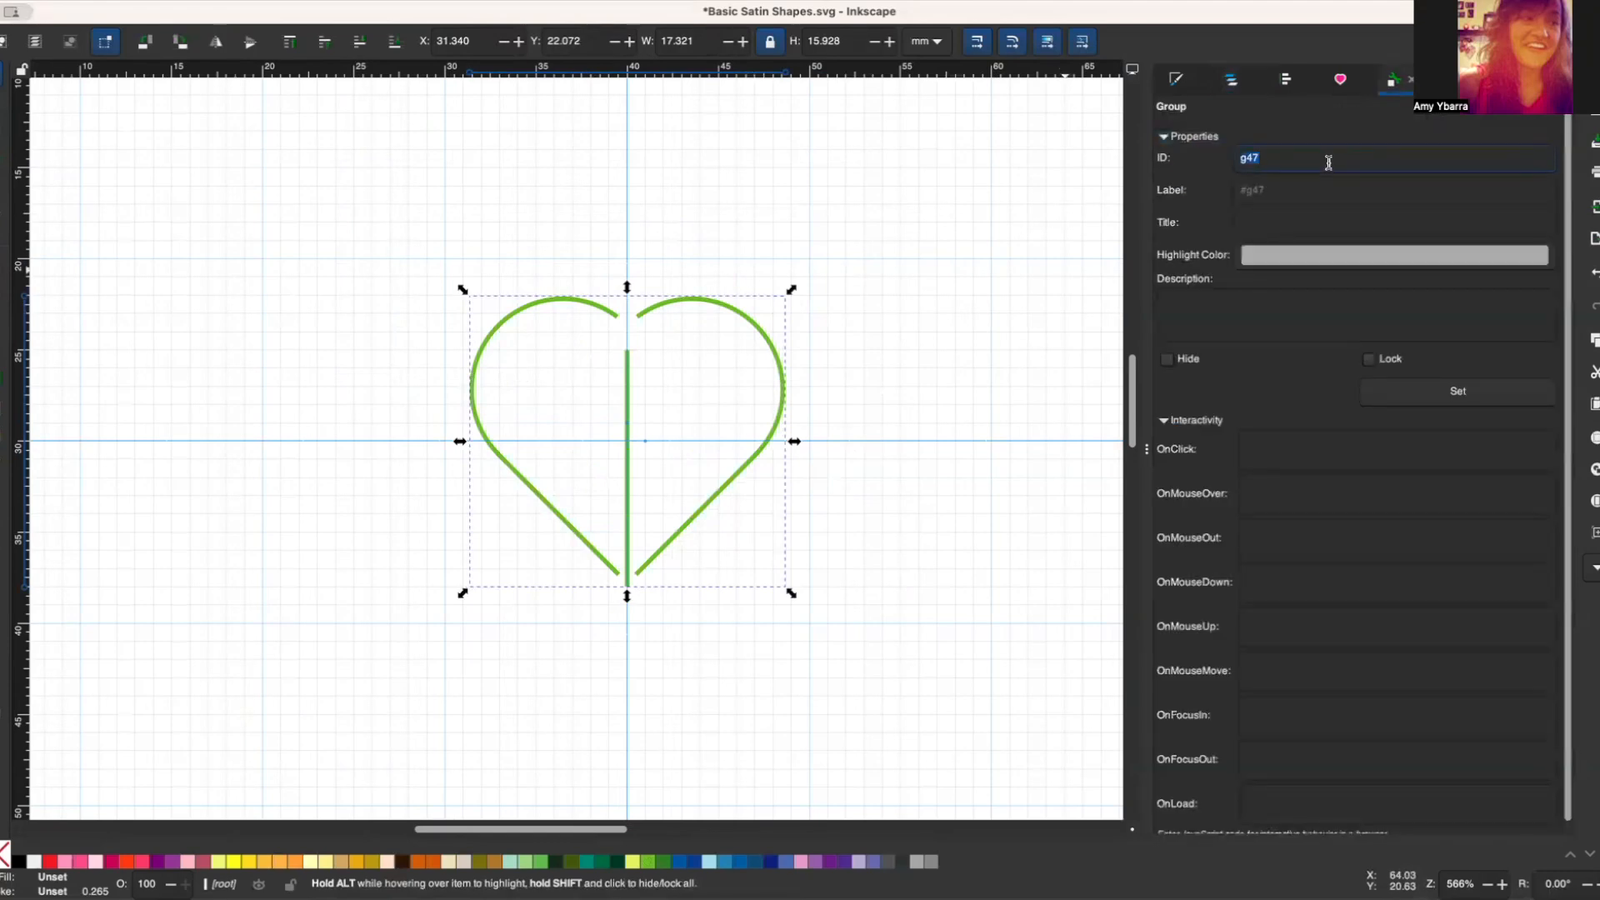
{"action": "type", "text": "sati"}
{"action": "key", "text": "BackSpace"}
{"action": "key", "text": "BackSpace"}
{"action": "key", "text": "BackSpace"}
{"action": "key", "text": "BackSpace"}
{"action": "key", "text": "BackSpace"}
{"action": "key", "text": "BackSpace"}
{"action": "key", "text": "BackSpace"}
{"action": "key", "text": "BackSpace"}
{"action": "key", "text": "BackSpace"}
{"action": "key", "text": "BackSpace"}
{"action": "key", "text": "BackSpace"}
{"action": "key", "text": "BackSpace"}
{"action": "key", "text": "BackSpace"}
{"action": "key", "text": "BackSpace"}
{"action": "key", "text": "BackSpace"}
{"action": "key", "text": "BackSpace"}
{"action": "type", "text": "satin heart 1"}
Step: Label the heart group "Basic Satin Shapes", title it "Satin Heart 1" and apply the properties
{"action": "key", "text": "Tab"}
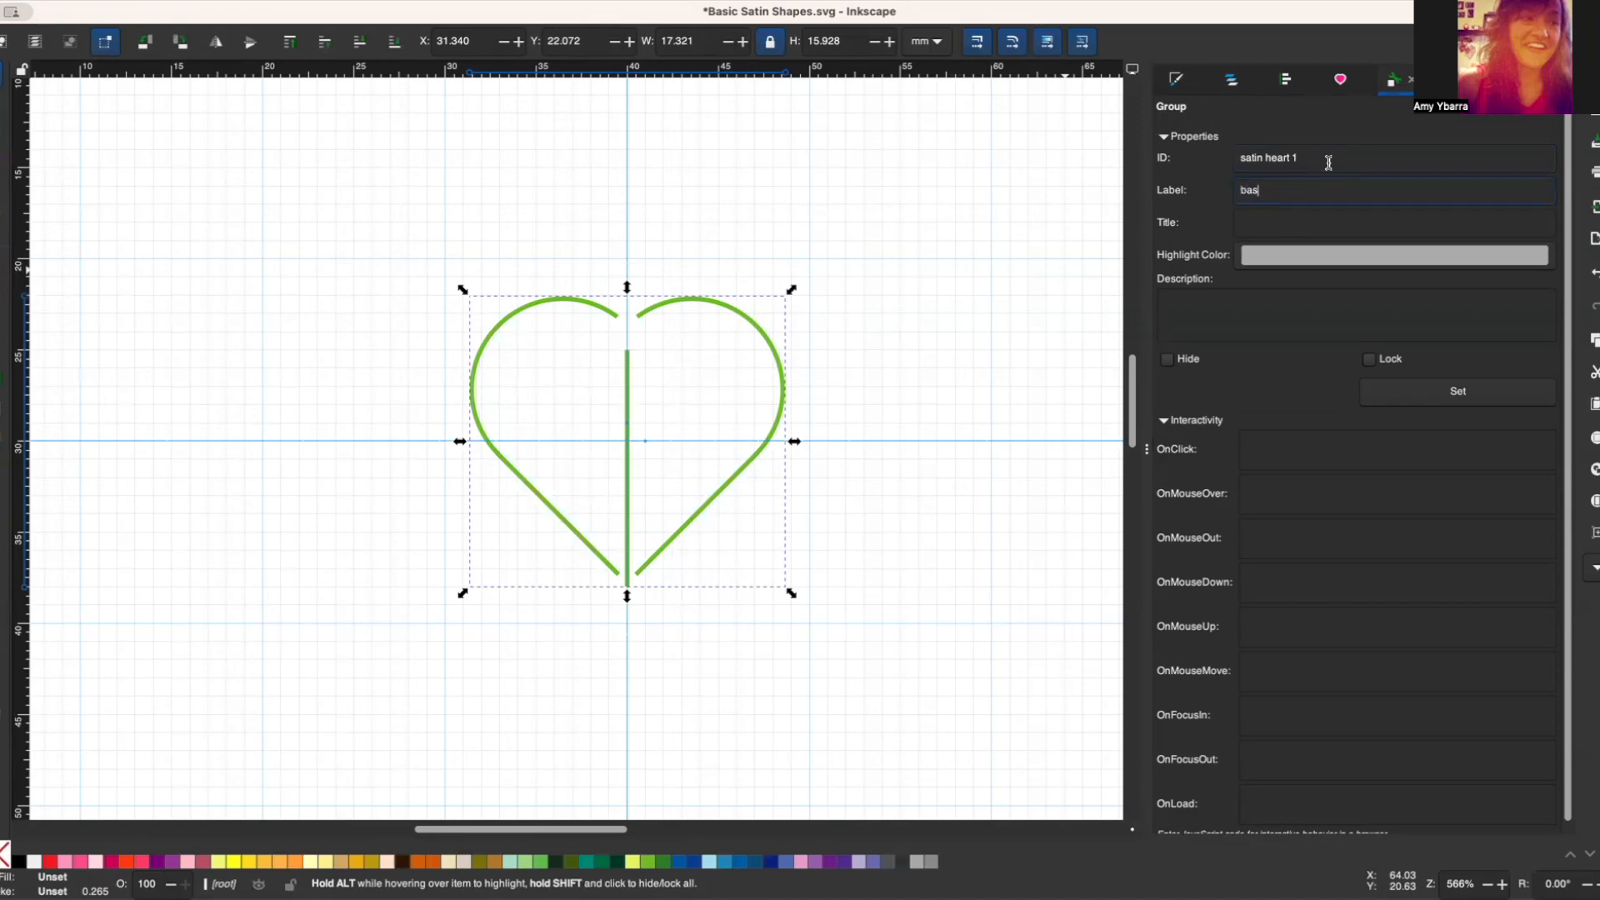
{"action": "type", "text": "basic"}
{"action": "key", "text": "BackSpace"}
{"action": "key", "text": "BackSpace"}
{"action": "key", "text": "BackSpace"}
{"action": "key", "text": "BackSpace"}
{"action": "key", "text": "BackSpace"}
{"action": "key", "text": "BackSpace"}
{"action": "type", "text": "Basic Satin Sha"}
{"action": "type", "text": "Satin Hea"}
{"action": "left_click", "coordinate": [1471, 403]}
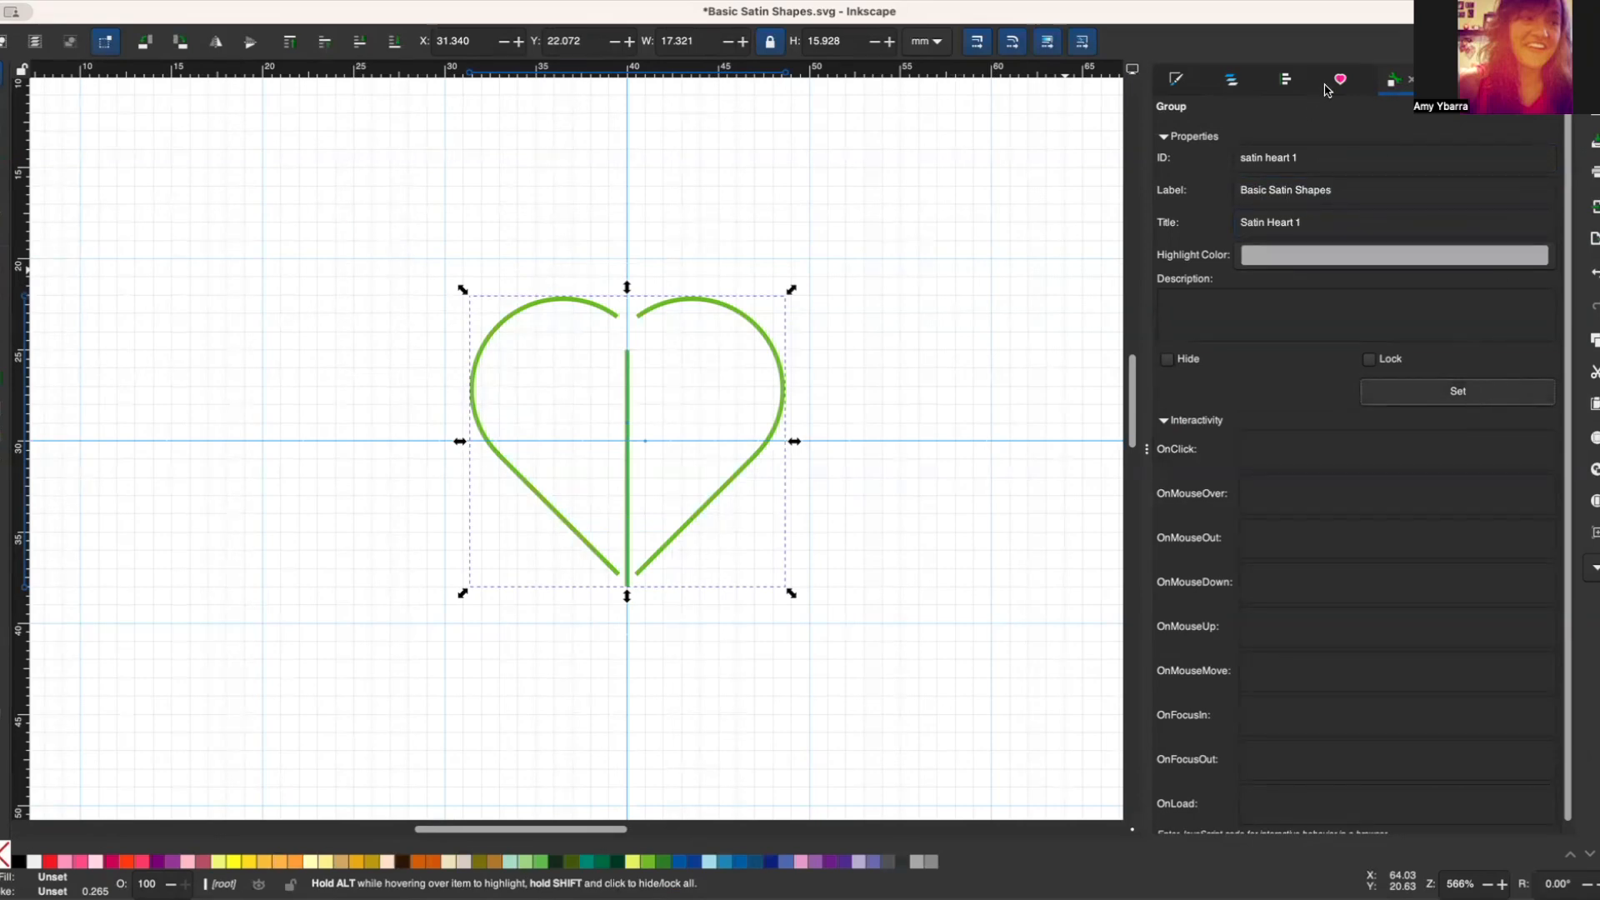
Step: Add the satin heart group to the current document's symbols
{"action": "left_click", "coordinate": [1350, 79]}
{"action": "left_click", "coordinate": [1171, 818]}
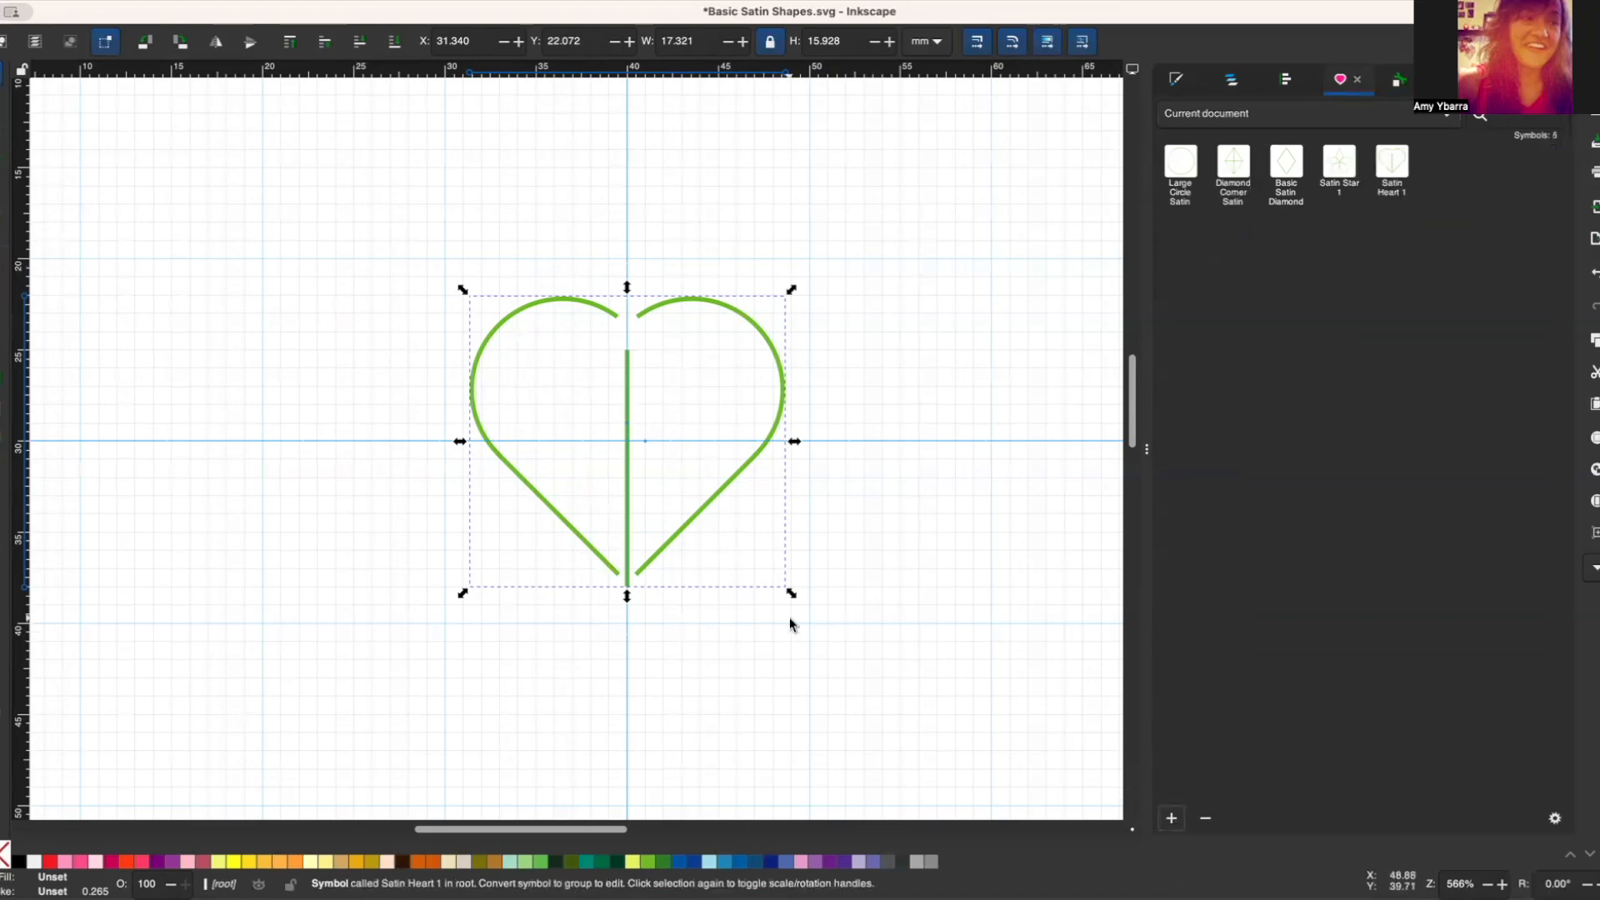
Step: Delete the satin heart from the canvas and save the Basic Satin Shapes.svg document
{"action": "key", "text": "Delete"}
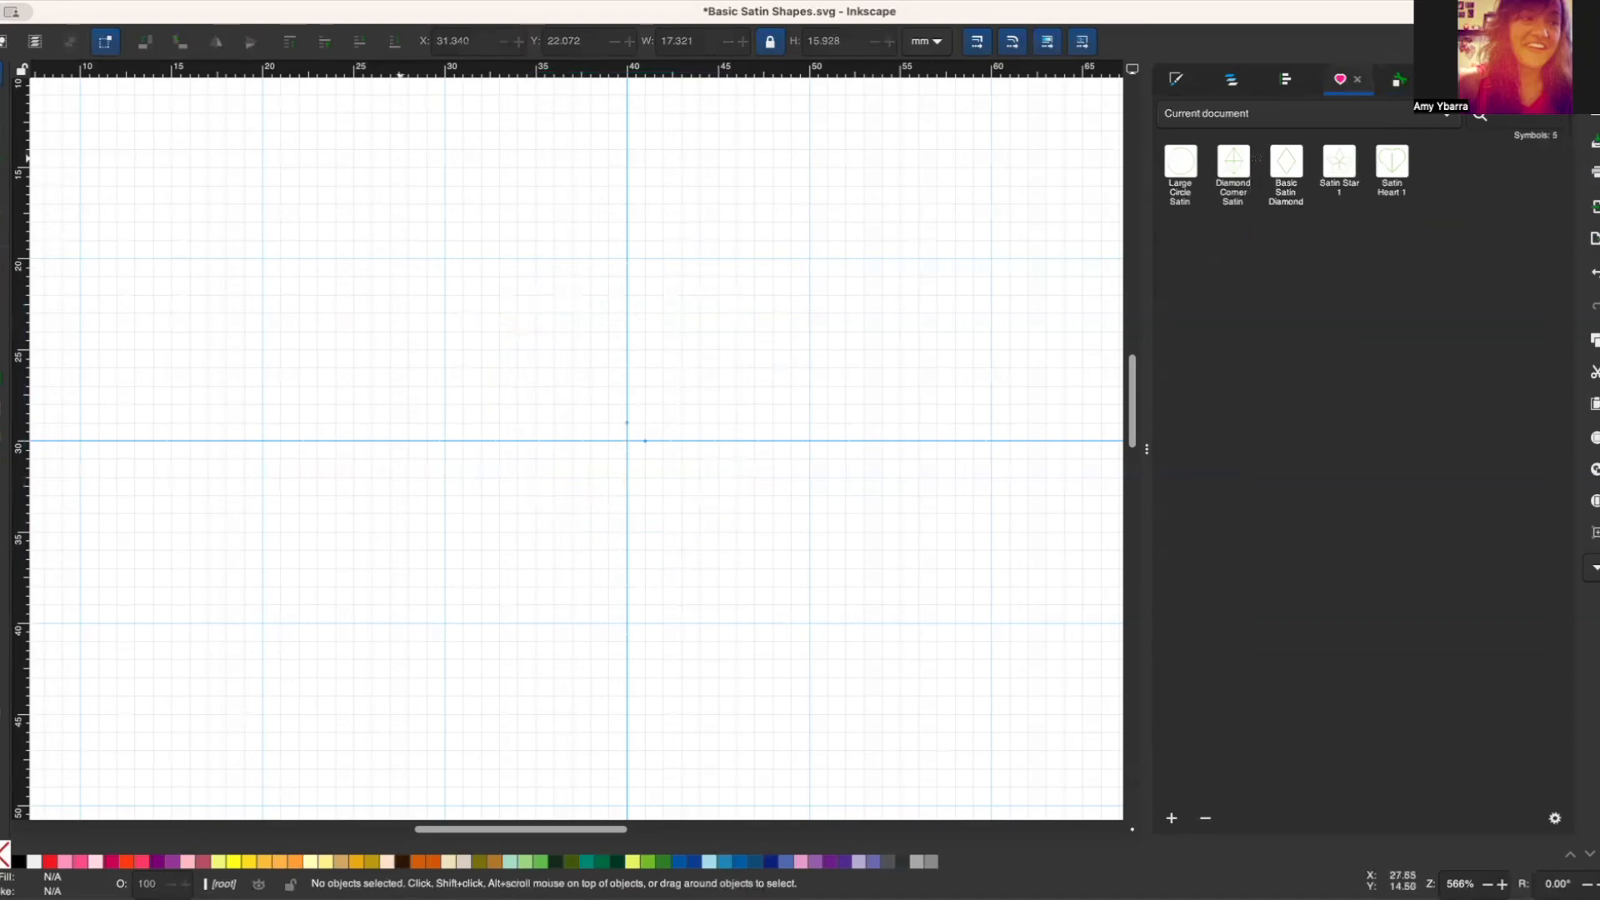
{"action": "left_click", "coordinate": [84, 0]}
{"action": "left_click", "coordinate": [117, 116]}
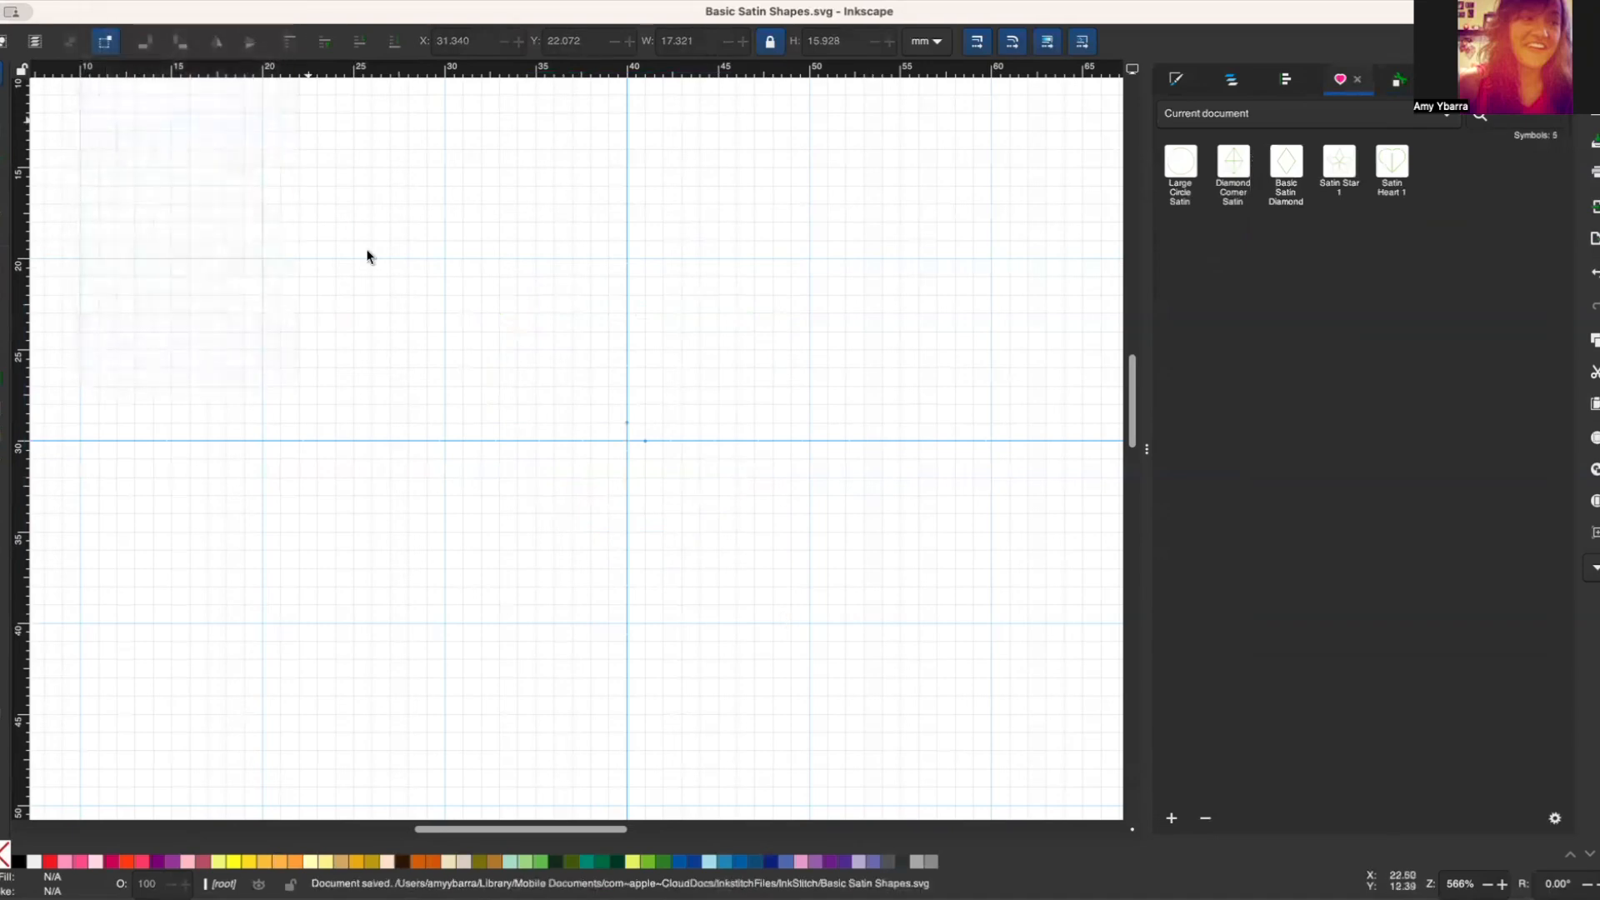